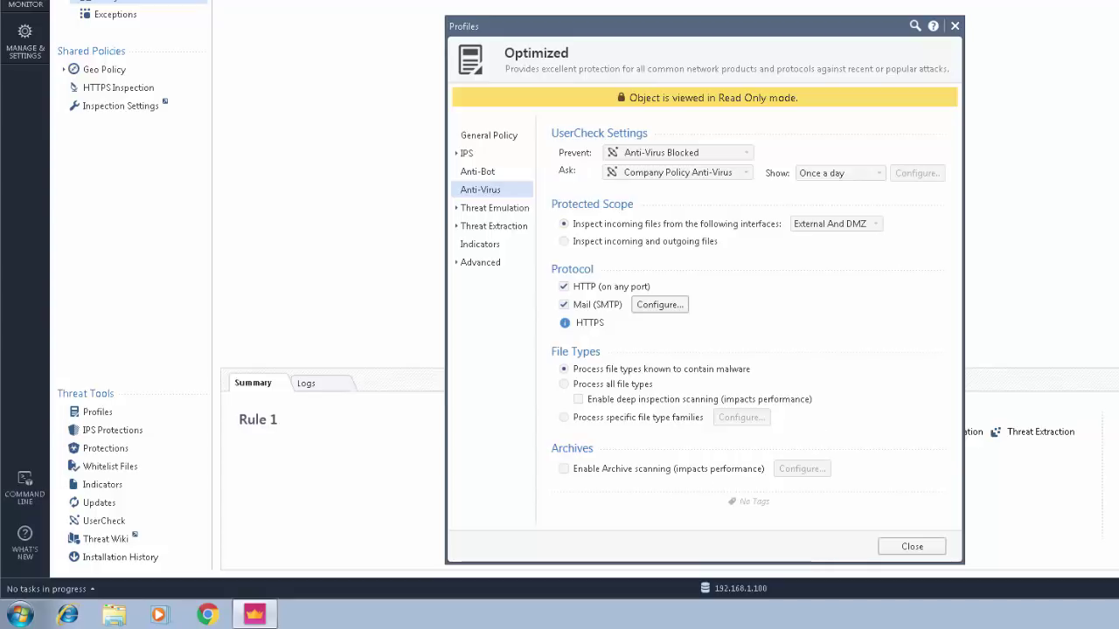
- Close the Anti-Virus profile and verify gateway gw (192.168.1.254, R80.10) has the Anti-Virus blade enabled
click(955, 25)
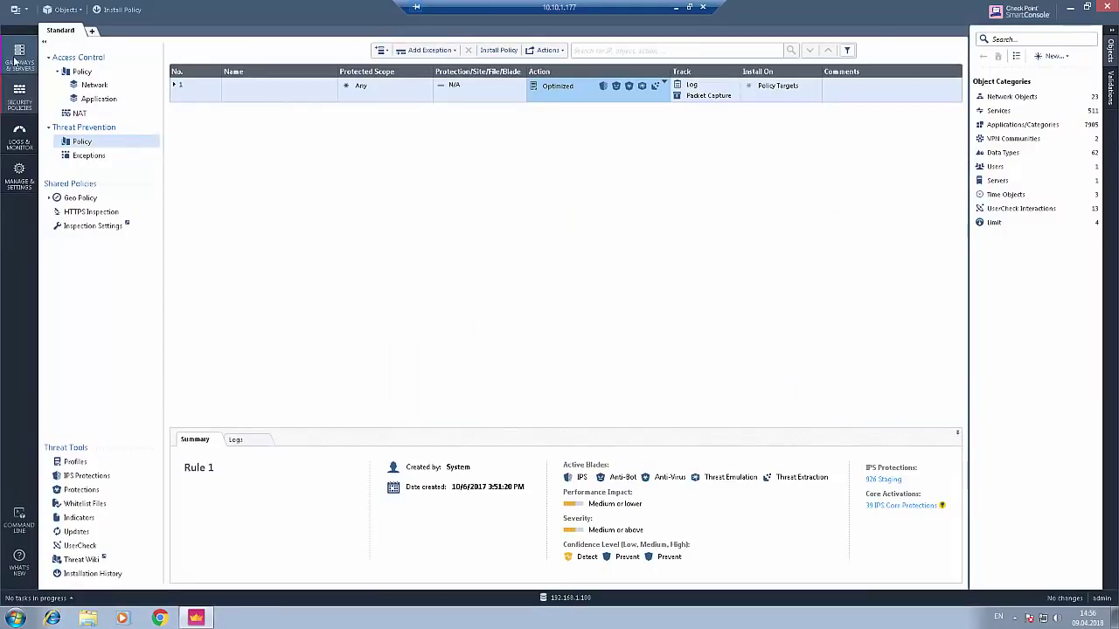
click(14, 58)
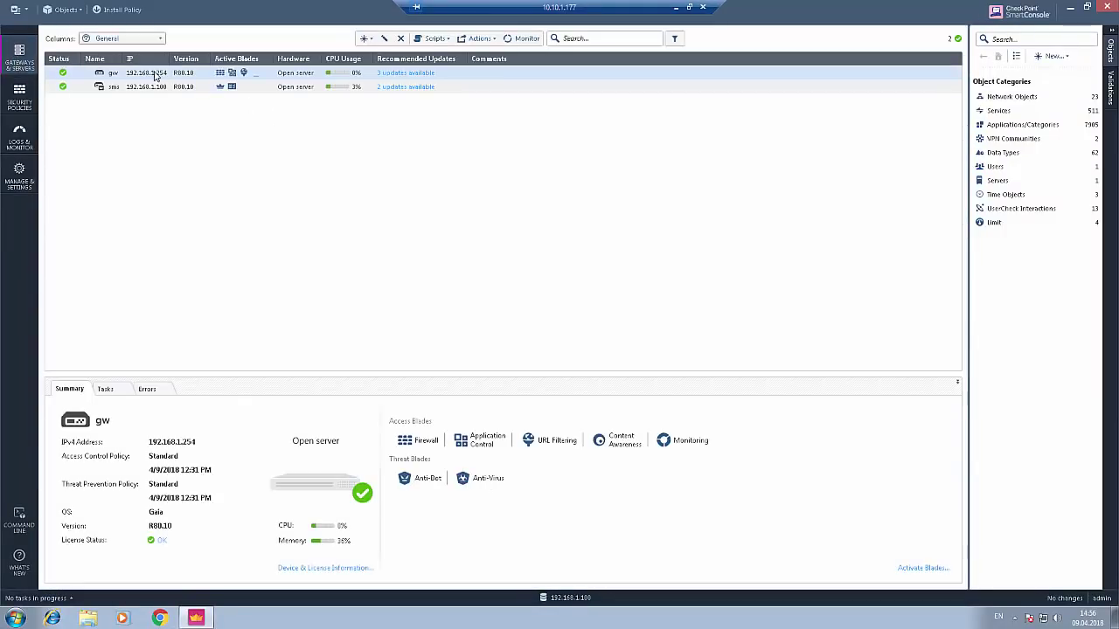
double_click(142, 72)
mouse_move(568, 306)
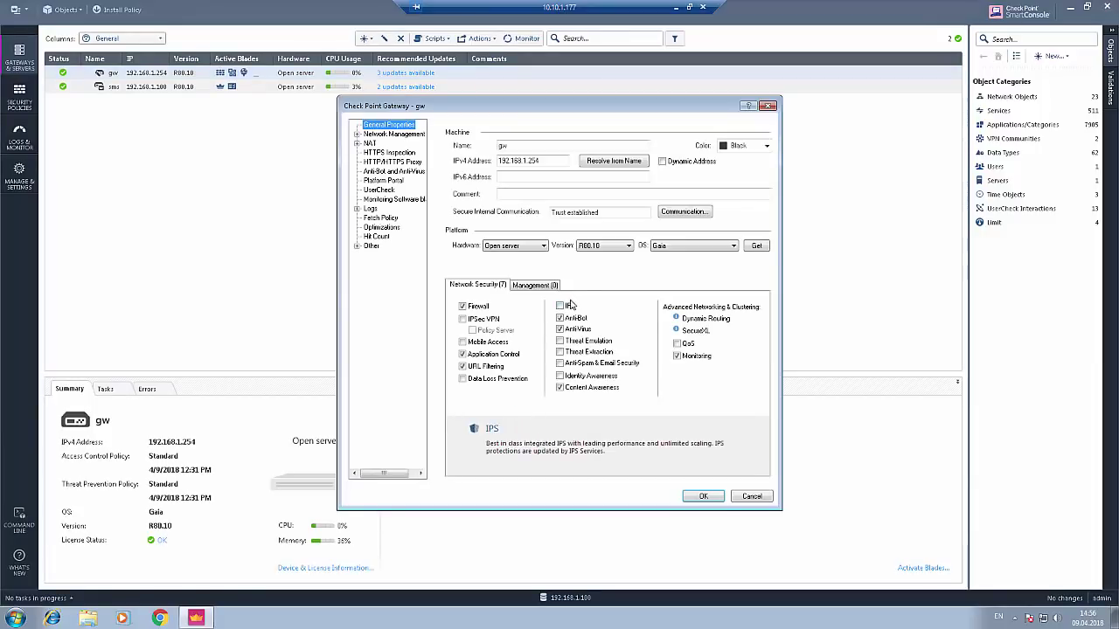
mouse_move(552, 336)
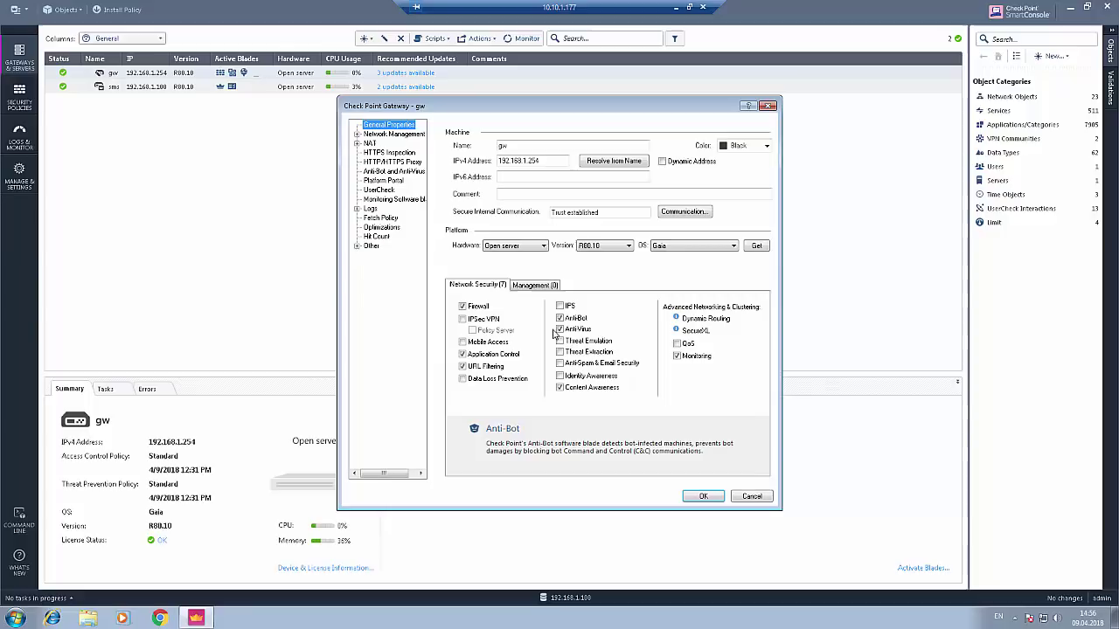
click(767, 106)
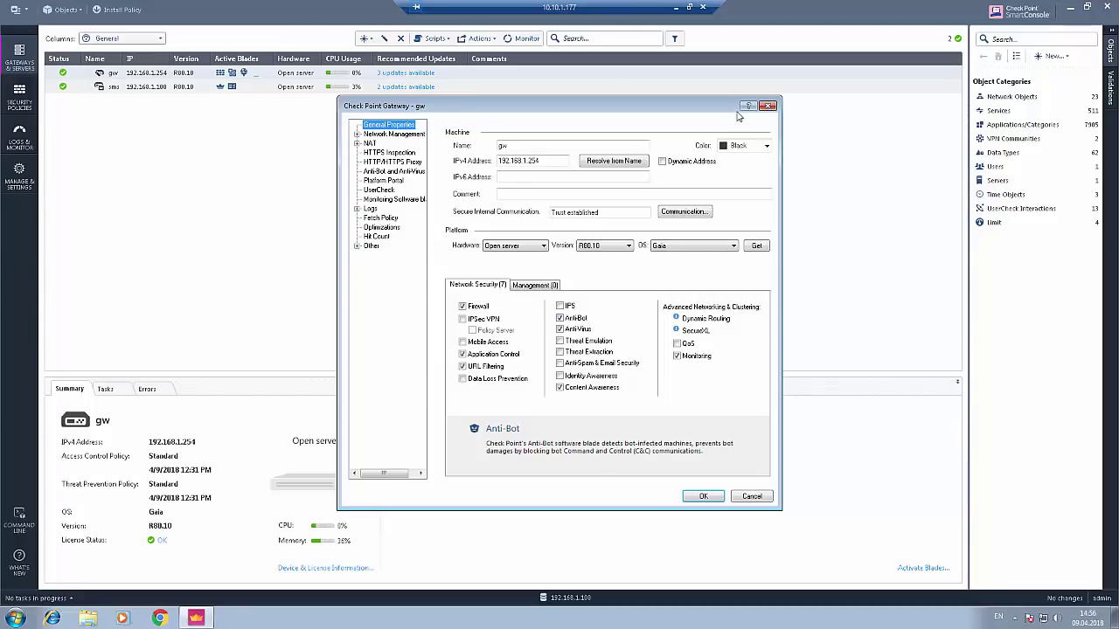
- Download eicar.com over https from the EICAR site in Chrome, getting Check Point's Page Blocked notice
click(160, 618)
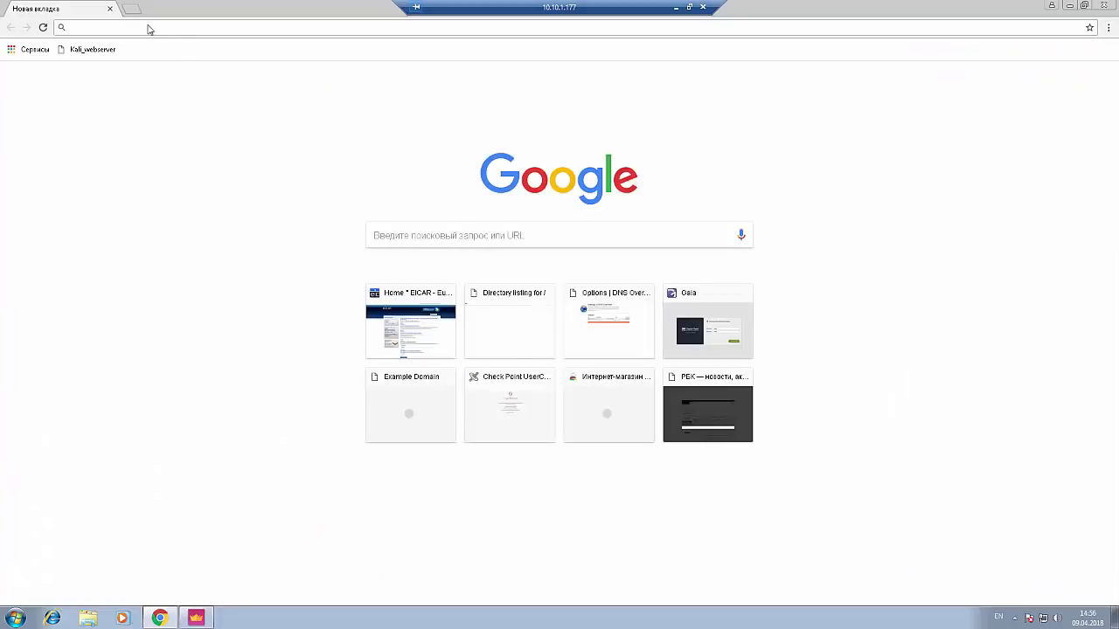
click(136, 13)
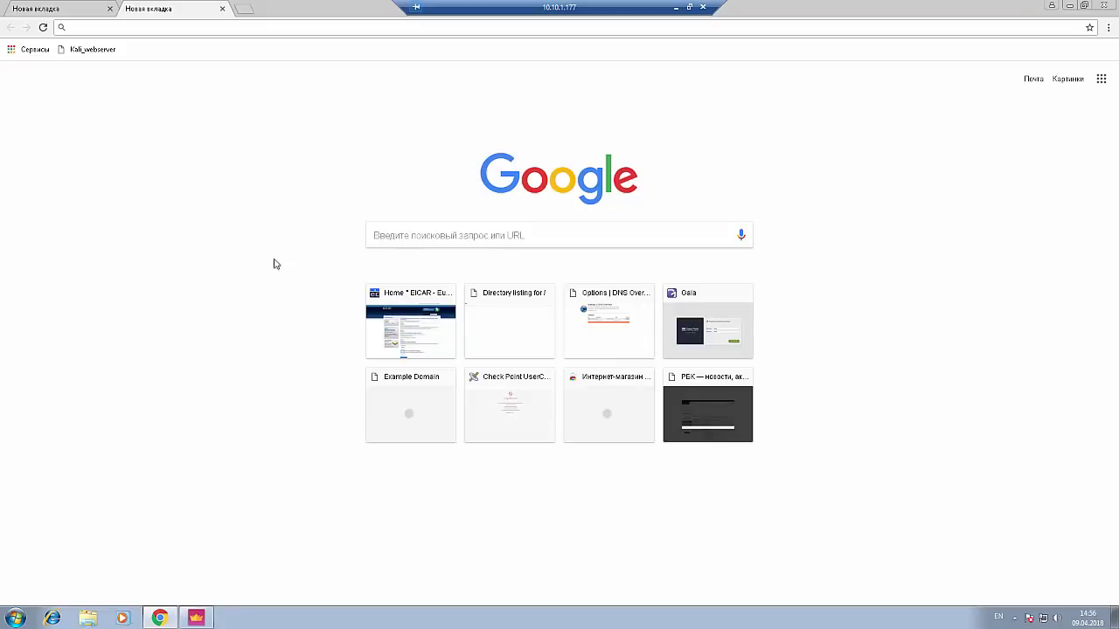
click(403, 337)
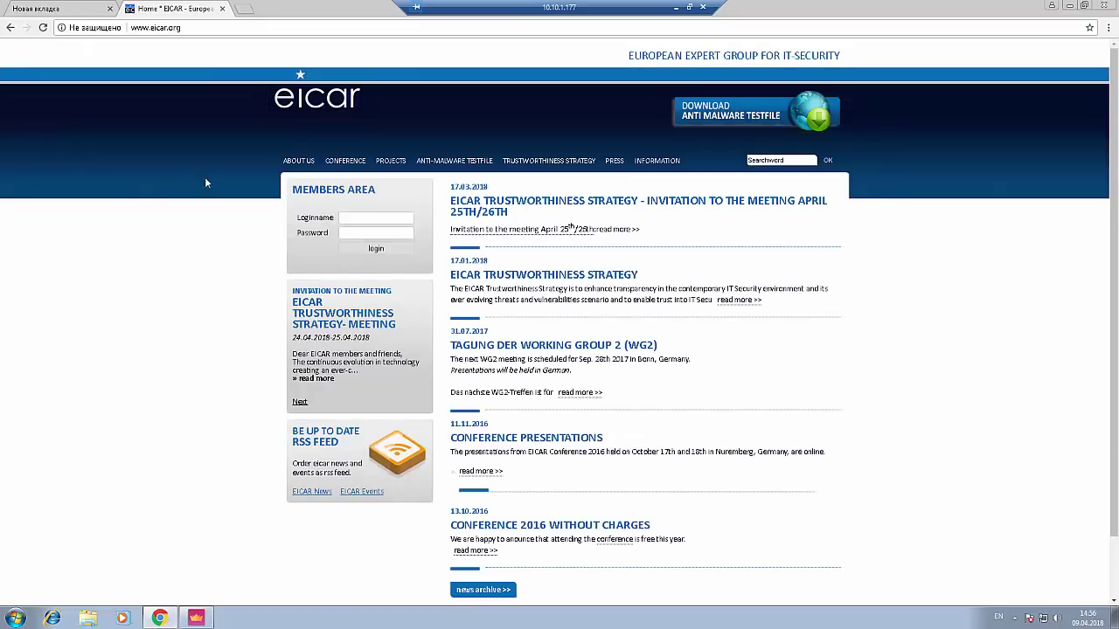
click(454, 160)
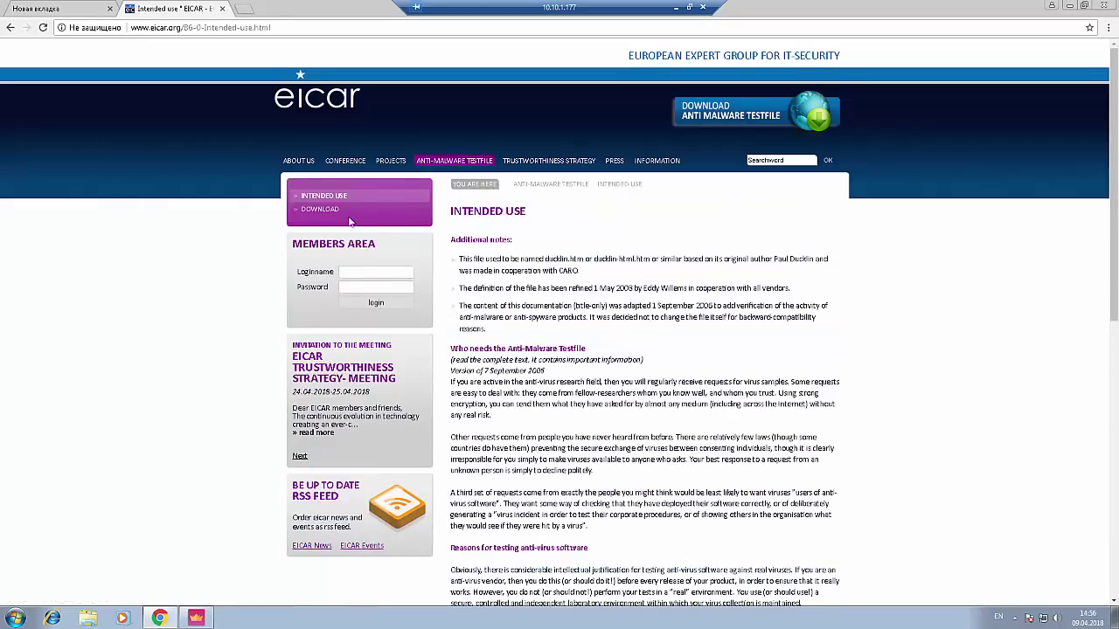
click(316, 211)
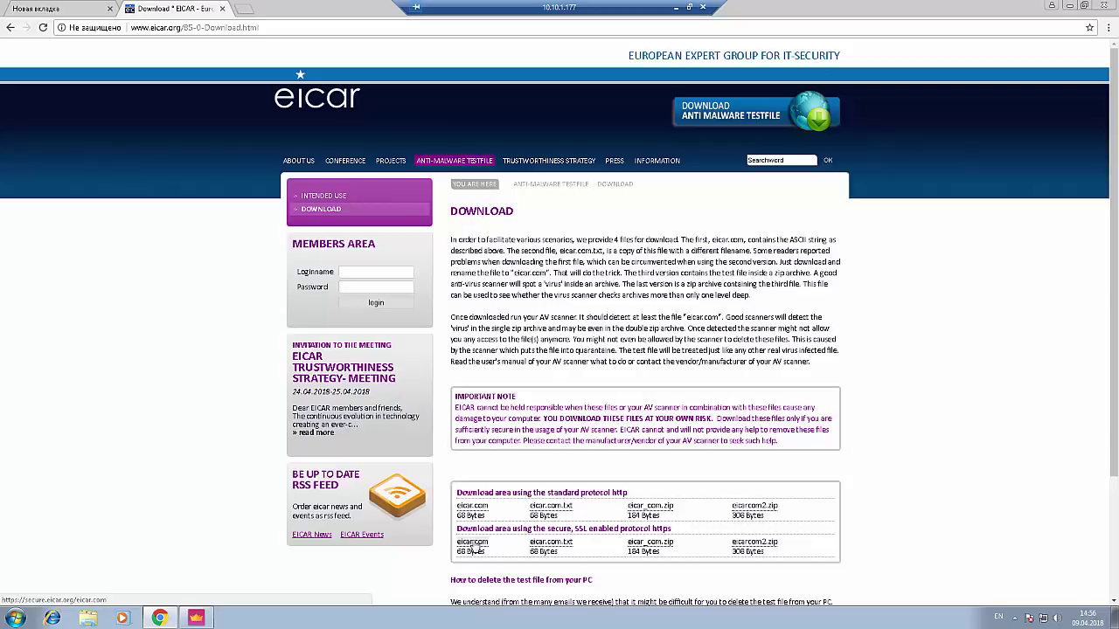
click(472, 546)
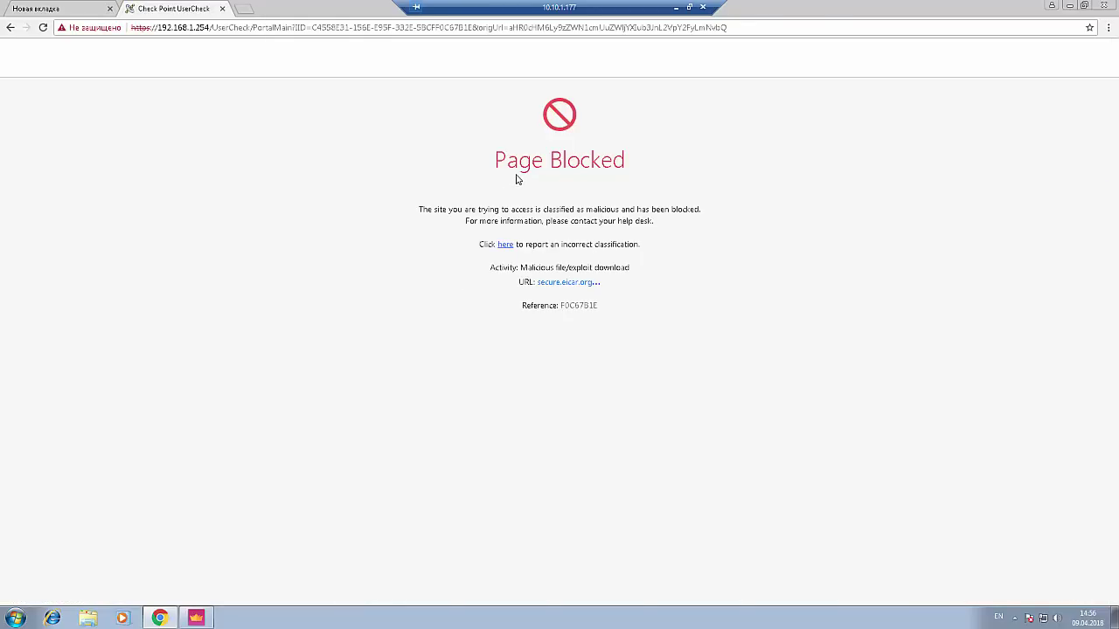
click(196, 618)
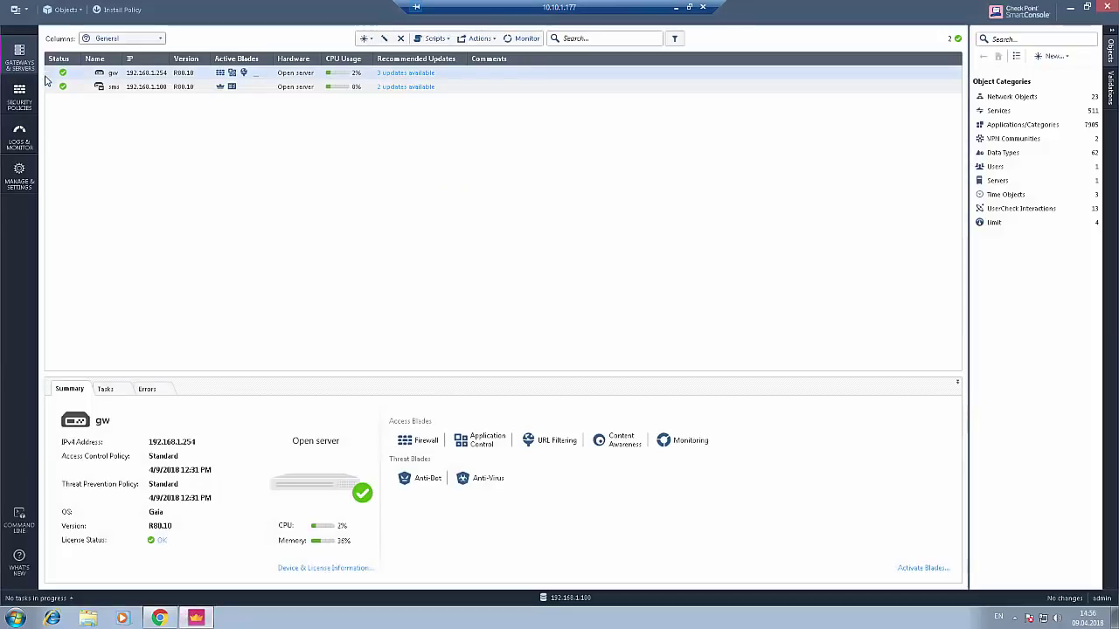
- Inspect the Blocked EICAR-Test-File log entry, then show the Threat Prevention policy rulebase
click(19, 137)
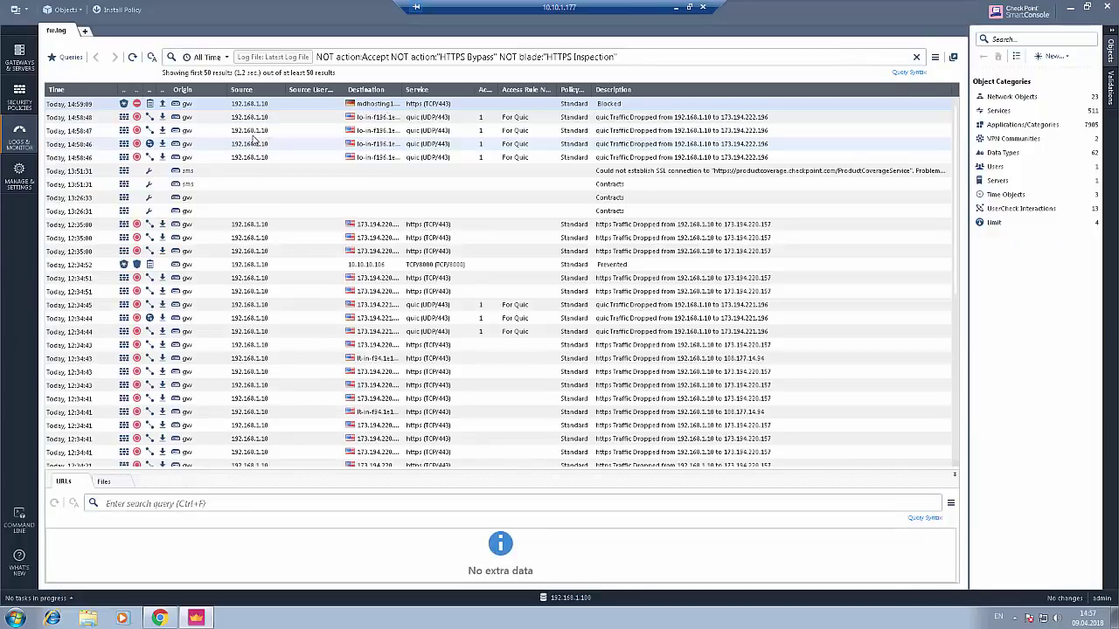
double_click(373, 106)
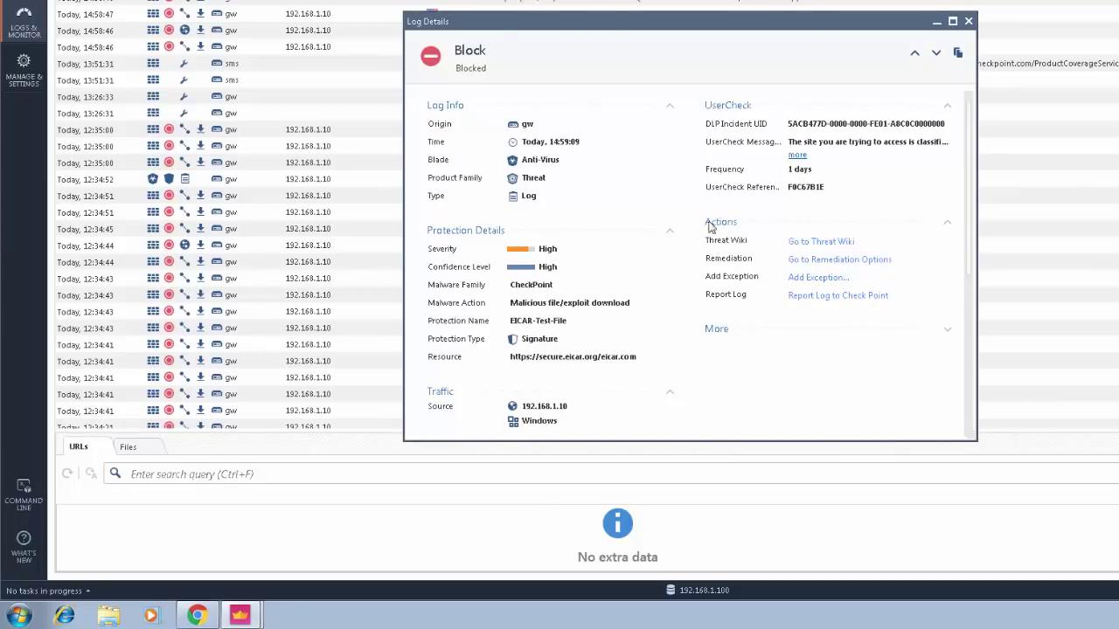
click(968, 21)
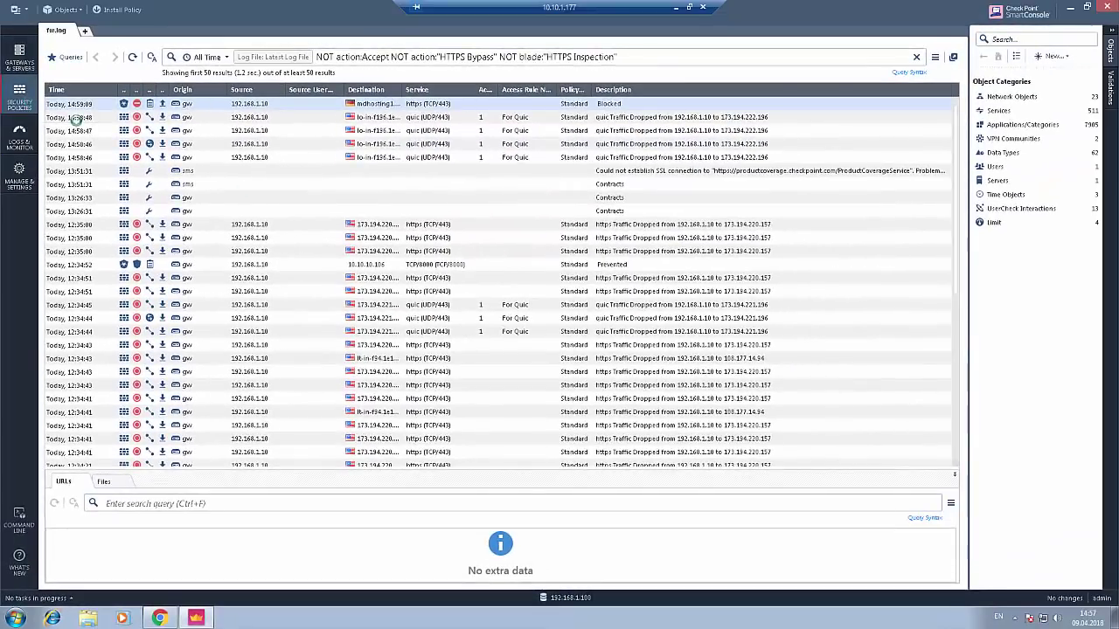
key(ctrl+2)
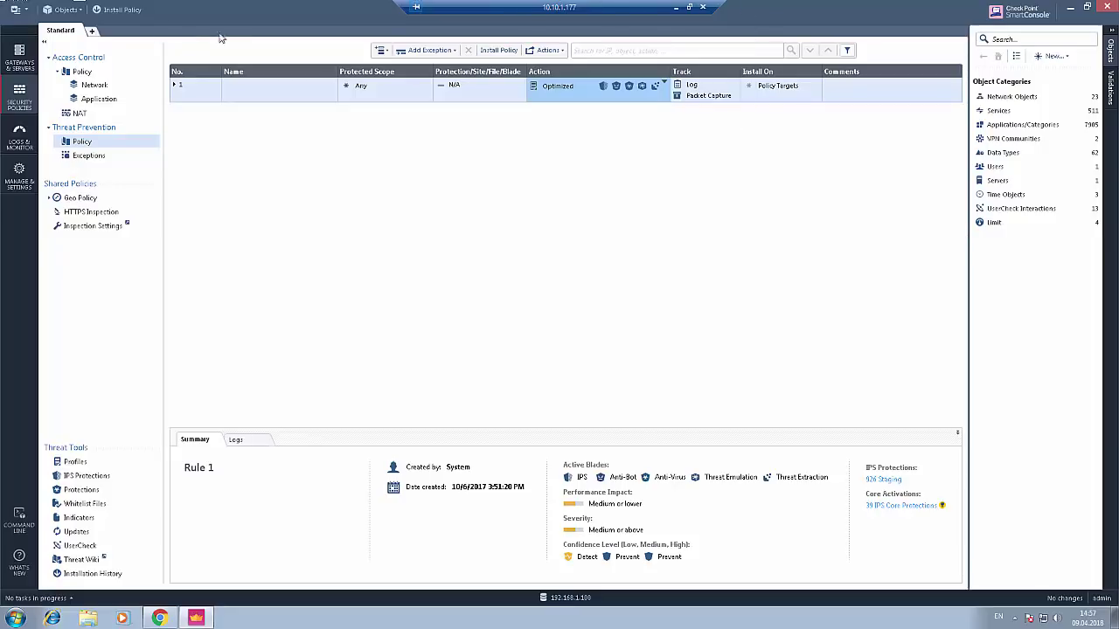
- Minimize the remote desktop and unlock the Kali Linux VM with the root password
click(675, 7)
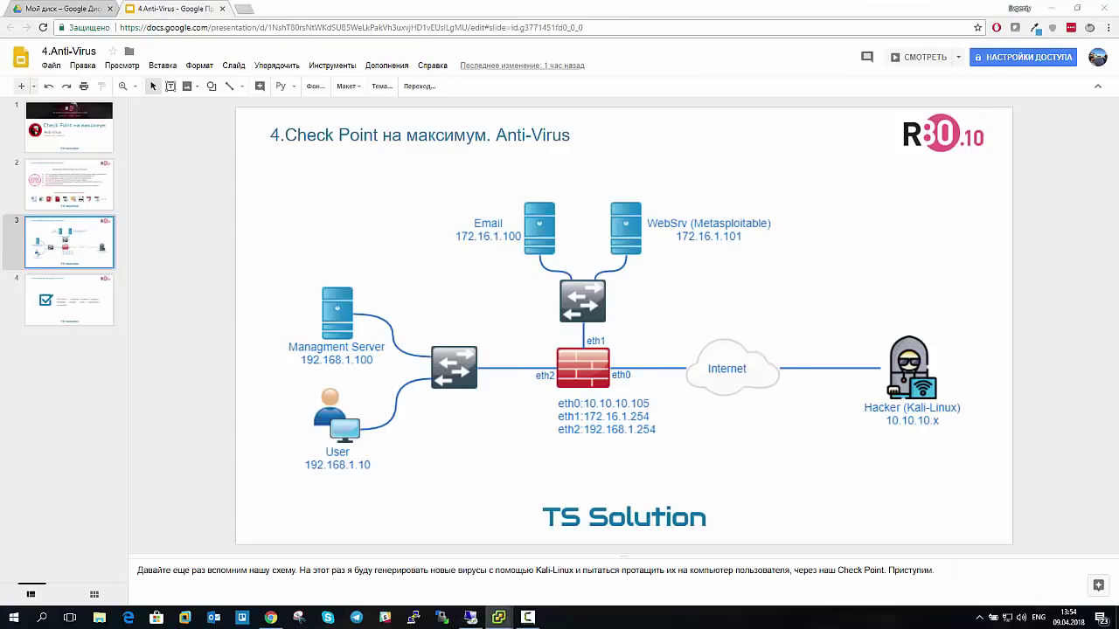
key(alt+Tab)
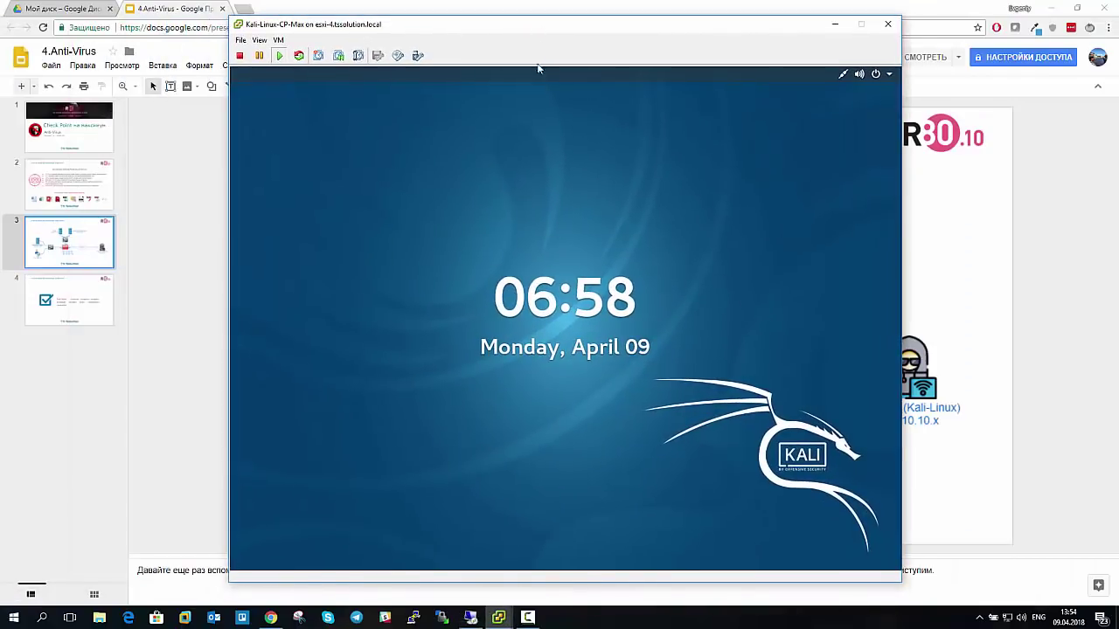
click(548, 244)
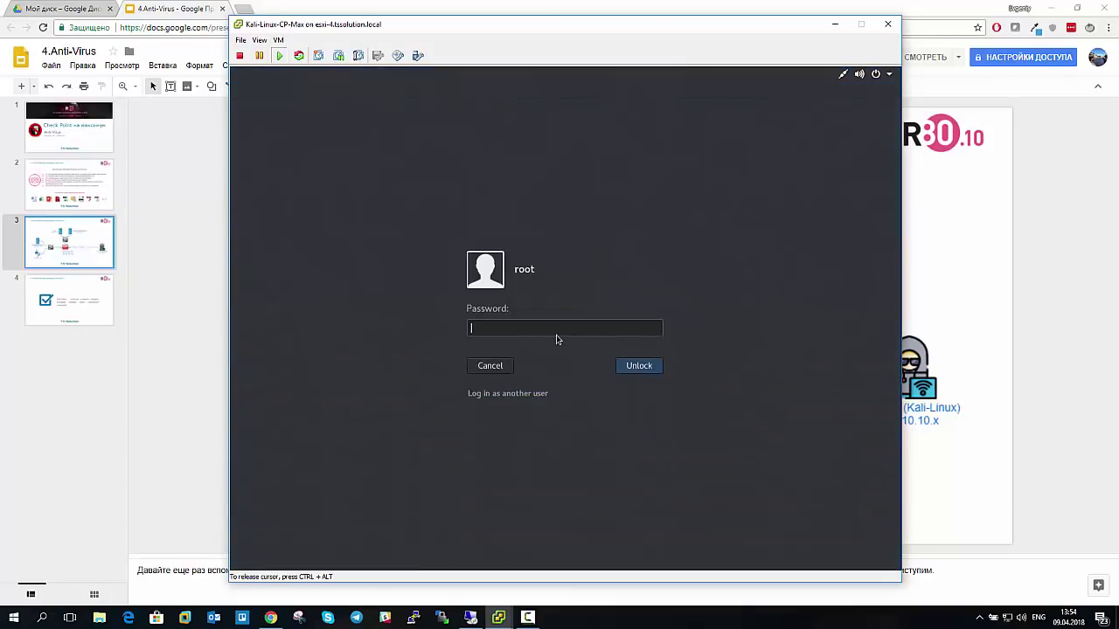
text(toor)
key(Return)
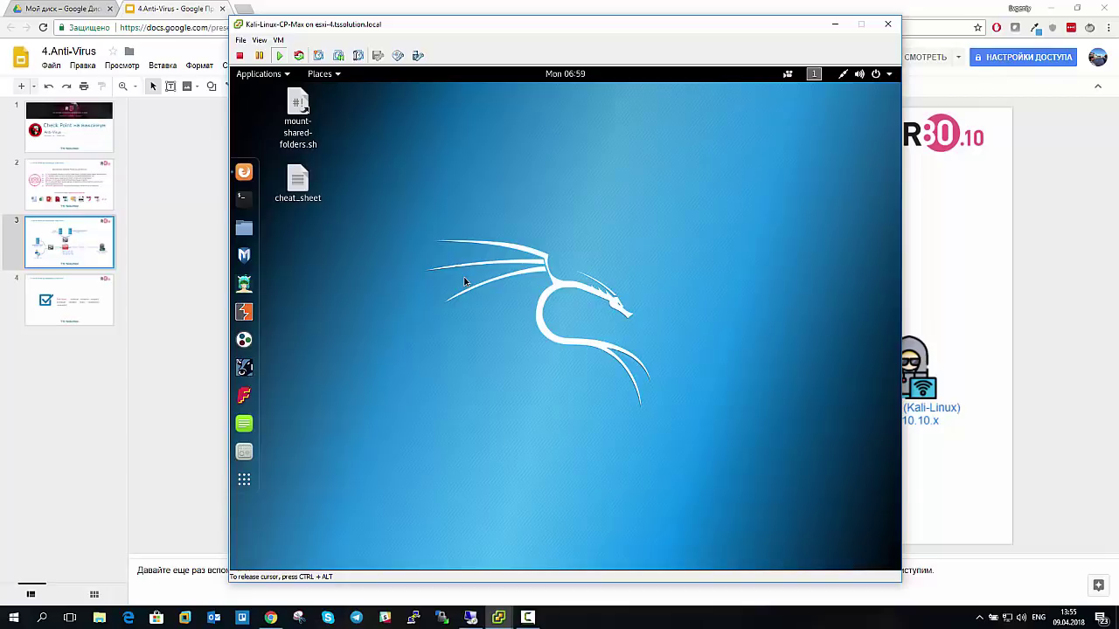
- Launch the Social-Engineer Toolkit from the 08 - Exploitation Tools menu
click(284, 75)
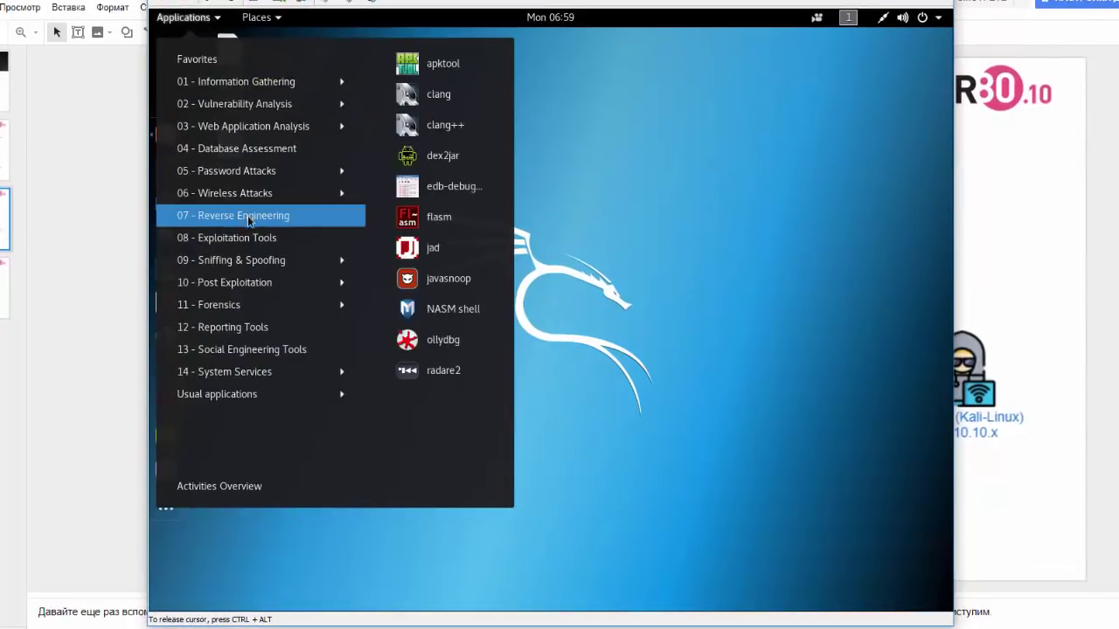
mouse_move(252, 244)
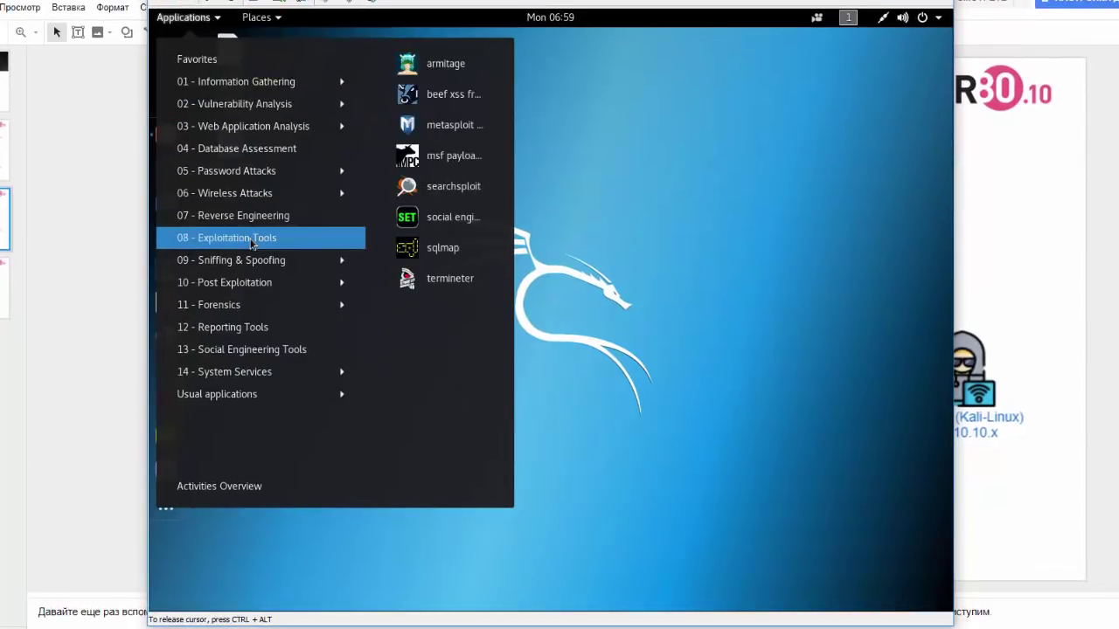
click(448, 219)
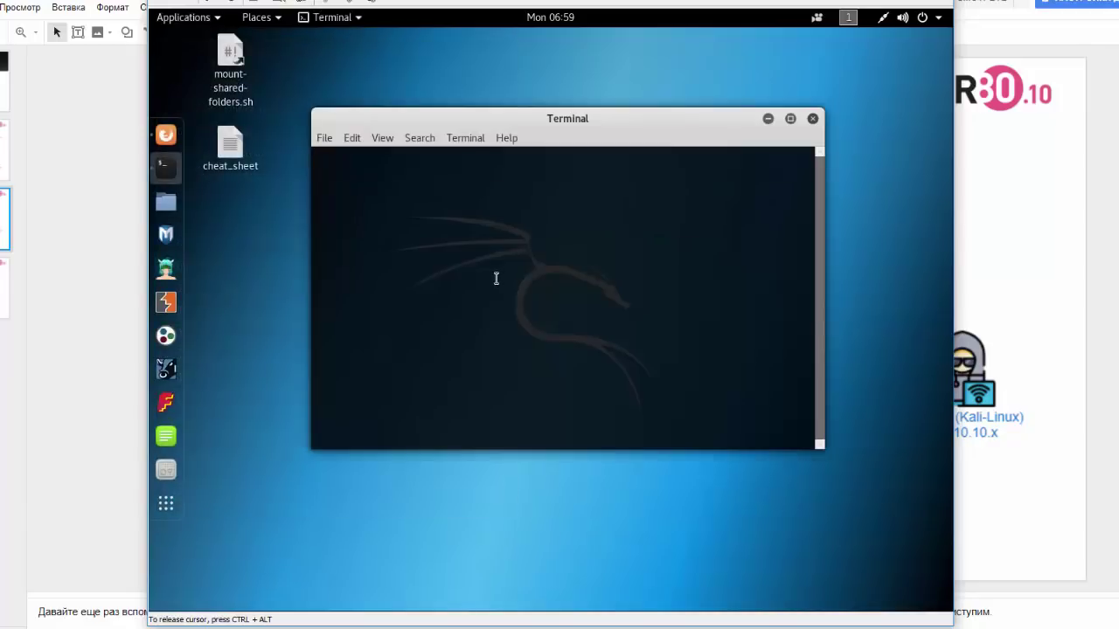
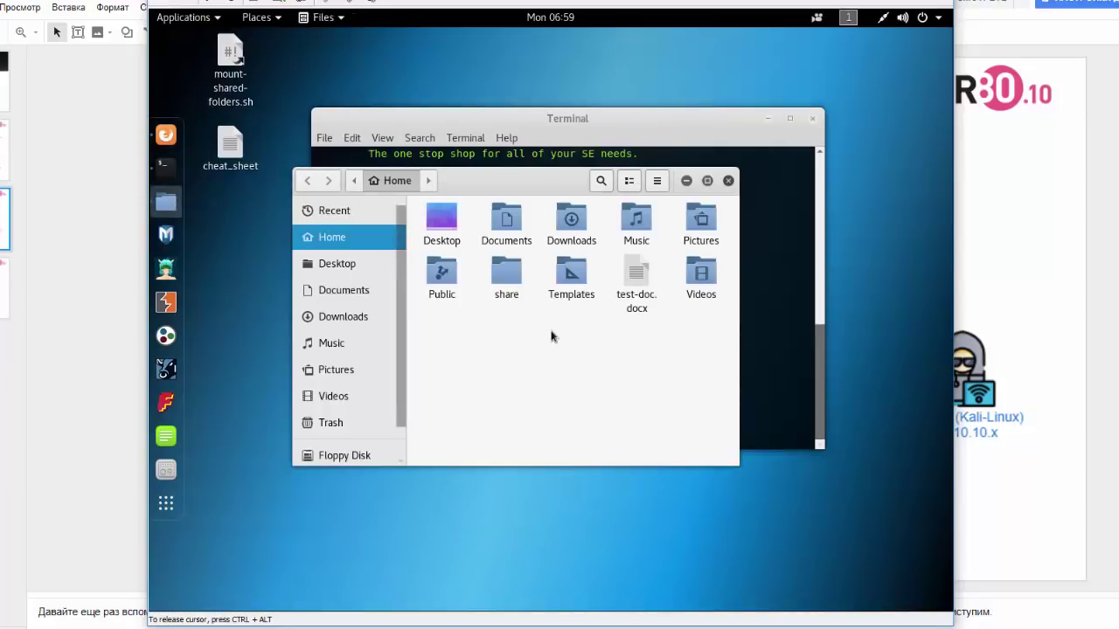
- Open Downloads from Home and select the Ch2-Strategy_Document.rtf file among eicar.com and block-quotations.pdf
double_click(571, 222)
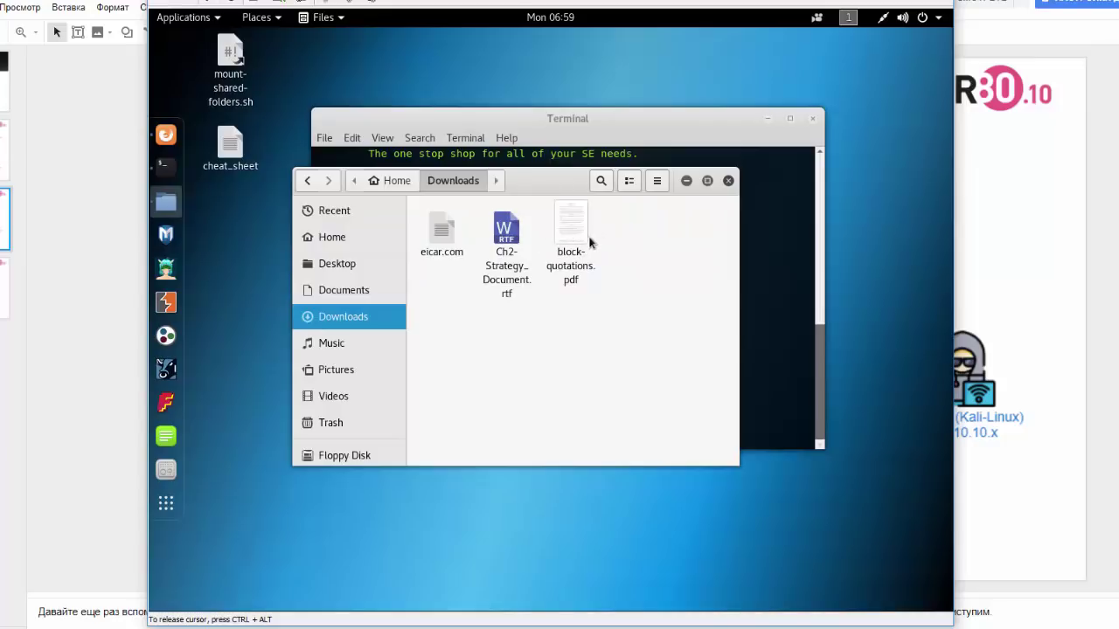
click(569, 246)
click(509, 245)
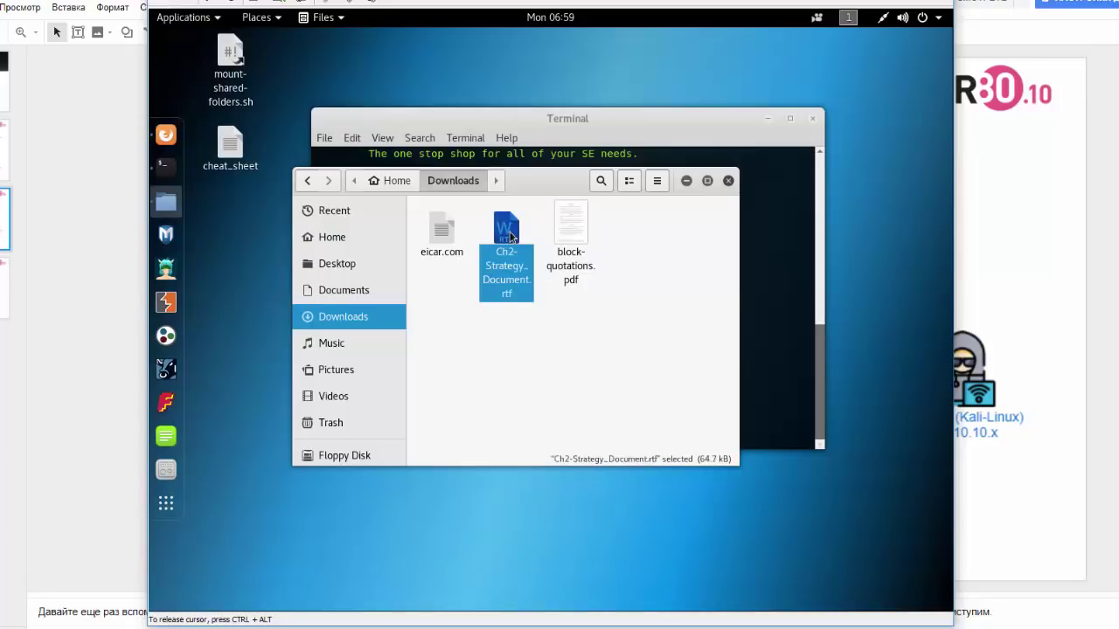
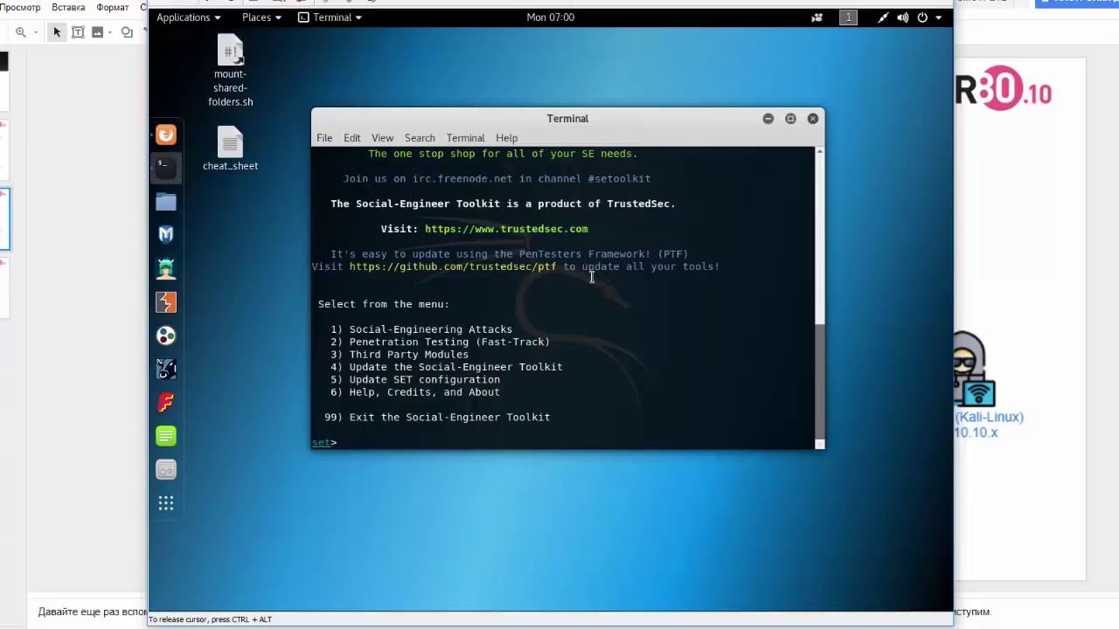
- Open a second terminal tab beside the running Social-Engineer Toolkit session with Ctrl+Shift+T
key(ctrl+shift+t)
- Drop the half-typed 'cd /' command and list the root home folder with ls
text(cd /)
key(BackSpace)
key(BackSpace)
key(BackSpace)
key(BackSpace)
text(ls)
key(Return)
- Change into Downloads and list its files: block-quotations.pdf, Ch2-Strategy_Document.rtf, eicar.com
text(cd)
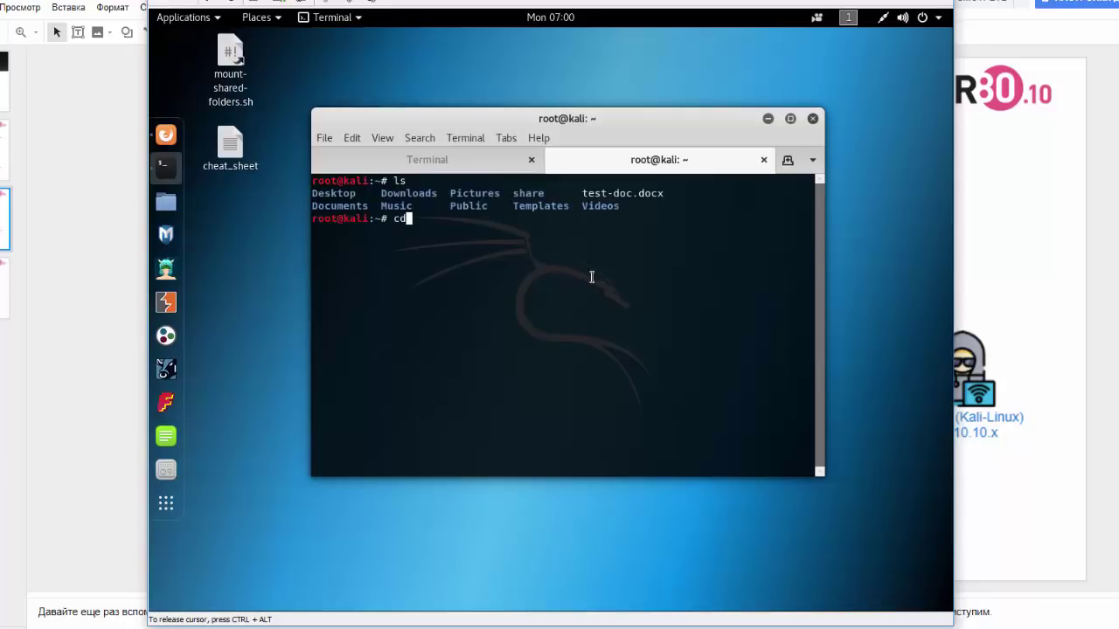
double_click(426, 193)
middle_click(472, 242)
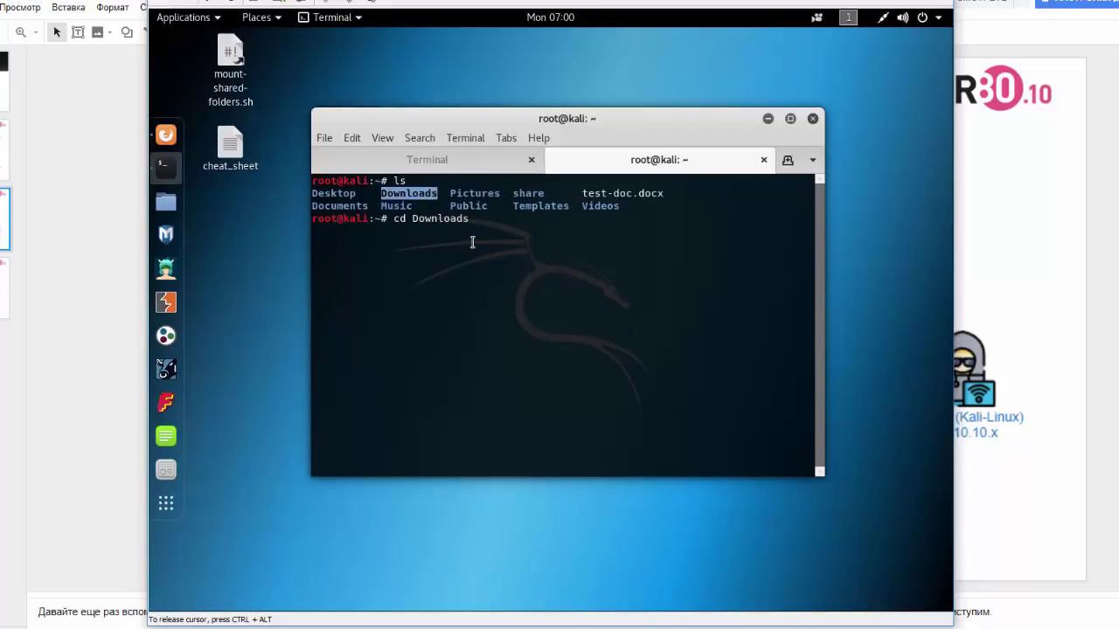
key(Return)
text(ls)
key(Return)
text(ped)
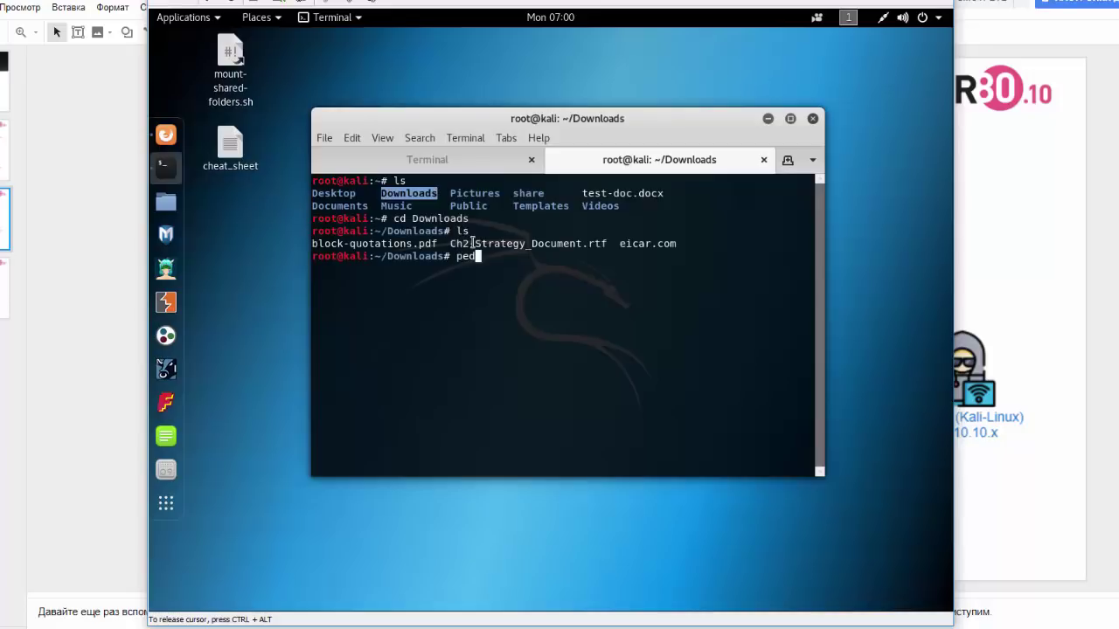
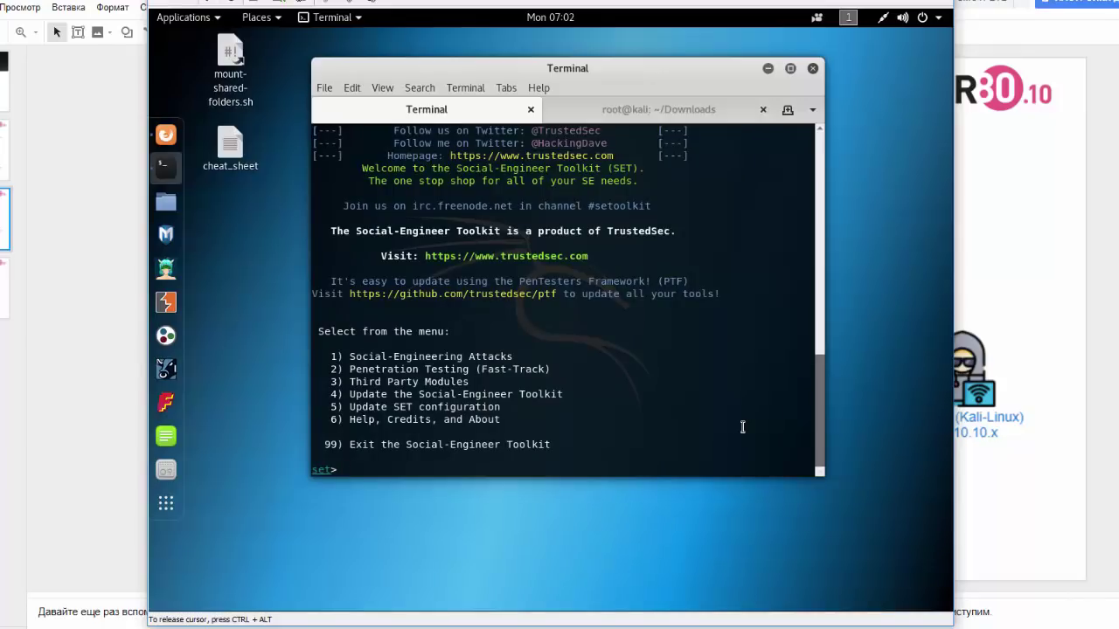
- Quit the Social-Engineer Toolkit with option 99, then start typing cd .set at the shell
text(99)
key(Return)
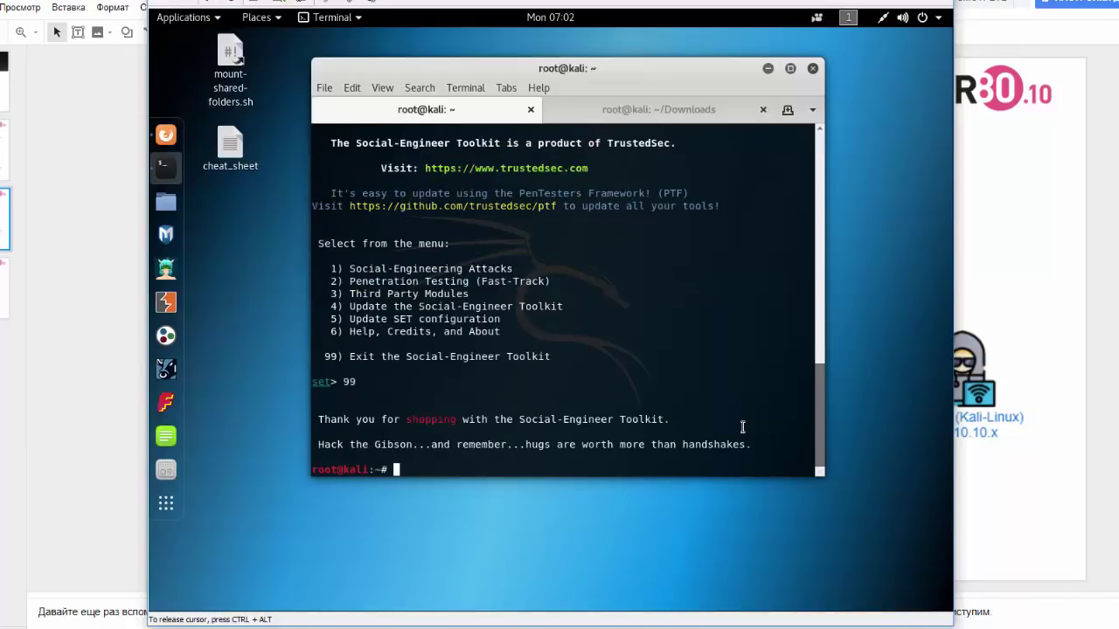
key(Return)
key(Return)
key(Return)
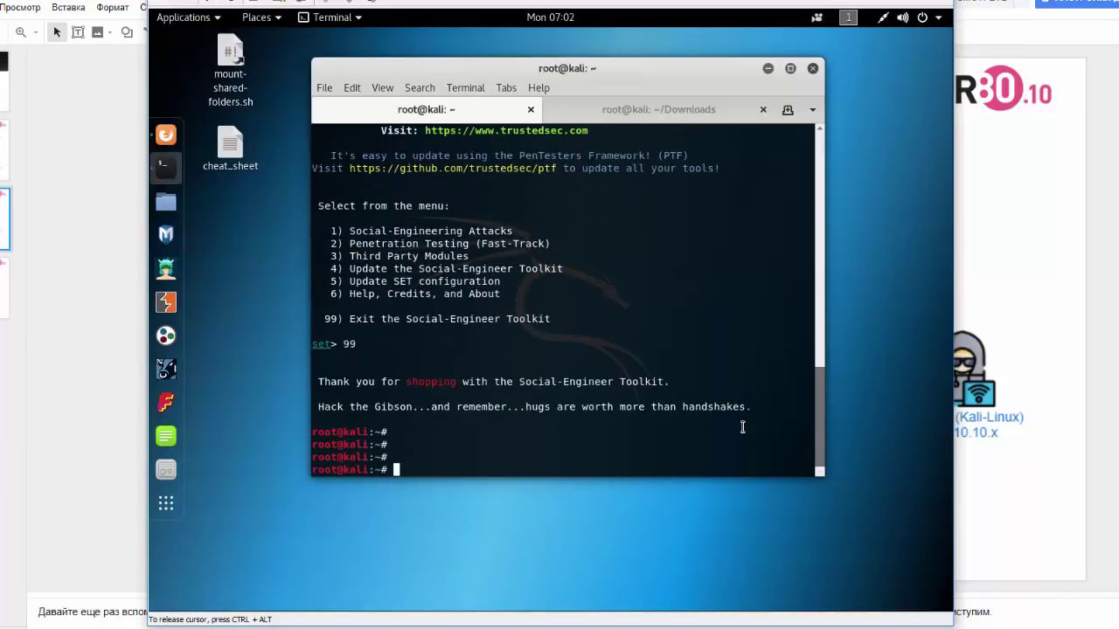
text(cd .set/autorun/)
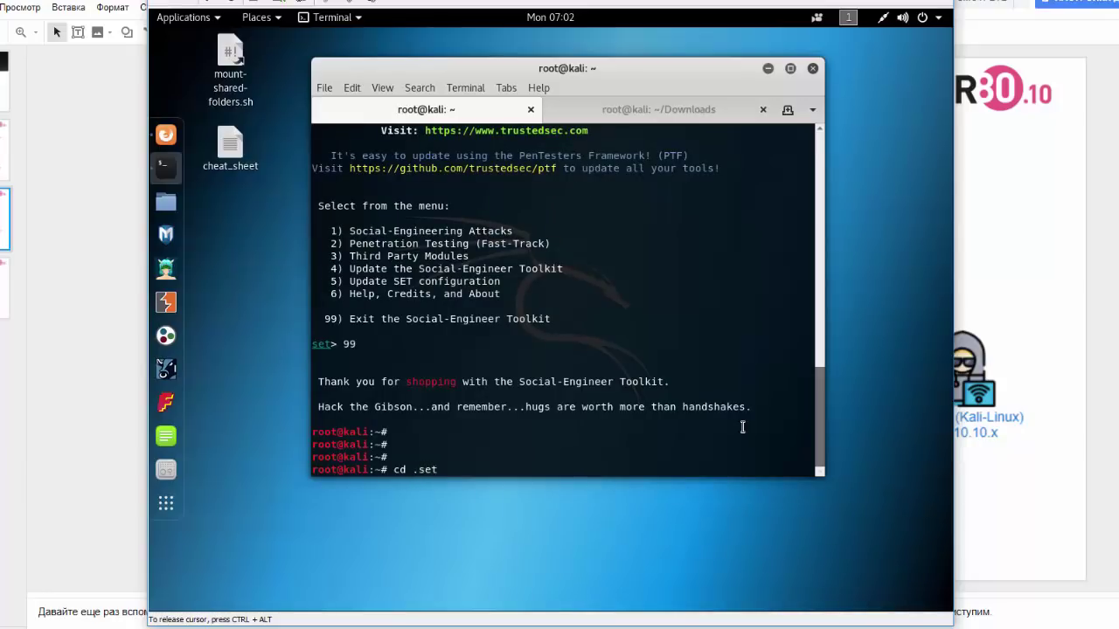
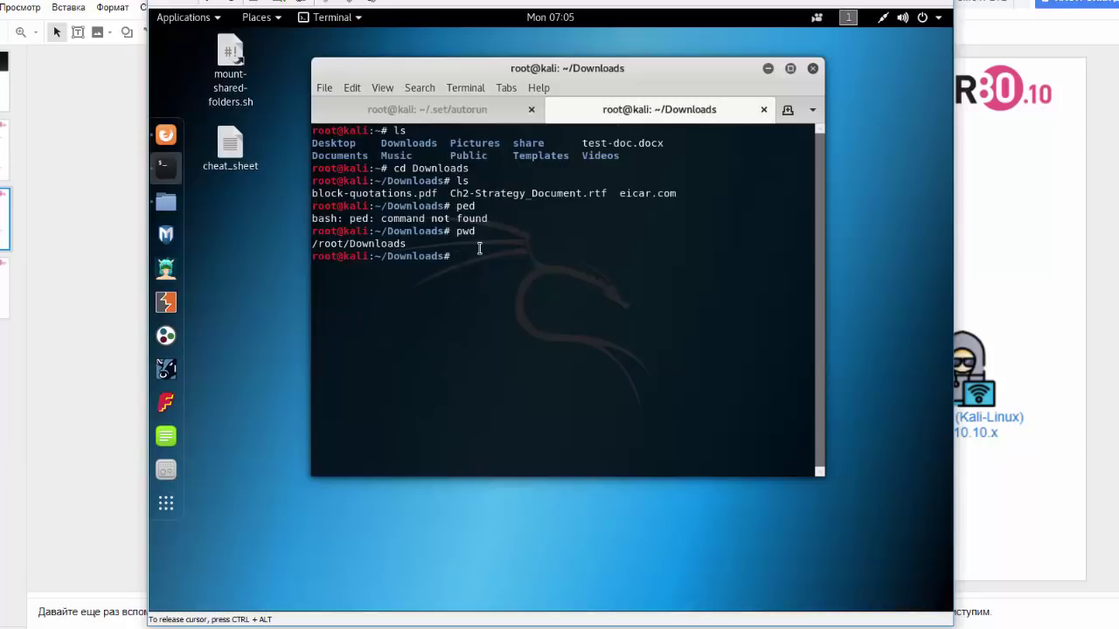
- Change into the /root/share folder and list its files
text(cd /ro)
key(Tab)
text(sh)
key(Tab)
key(Return)
text(ls)
key(Return)
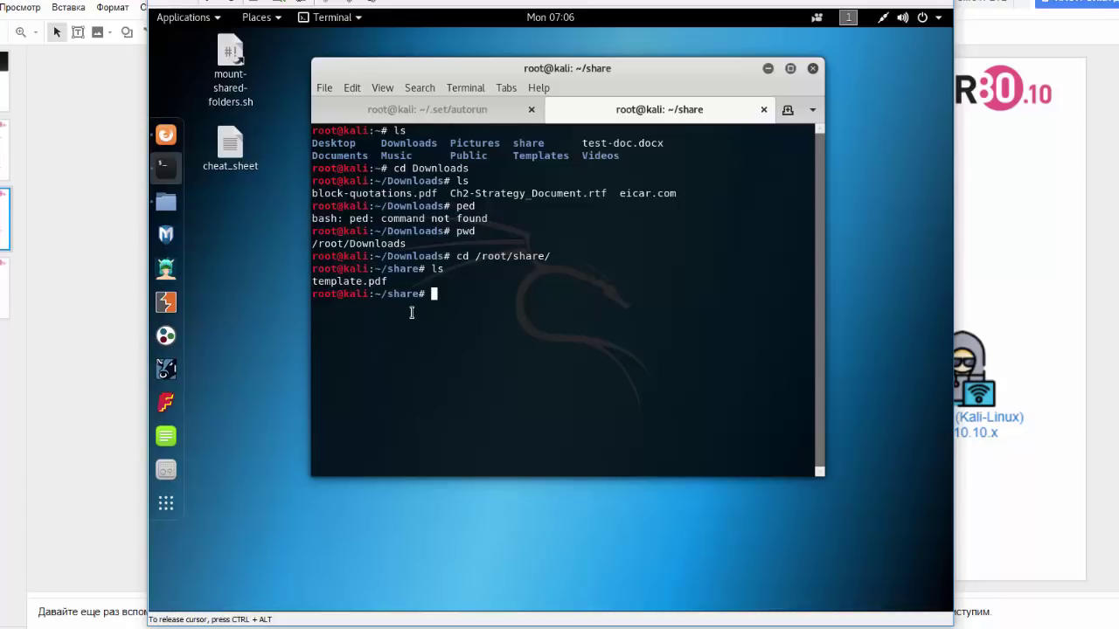
- Run md5sum on template.pdf and copy the resulting hash
text(md5sum)
double_click(348, 282)
middle_click(512, 314)
key(Return)
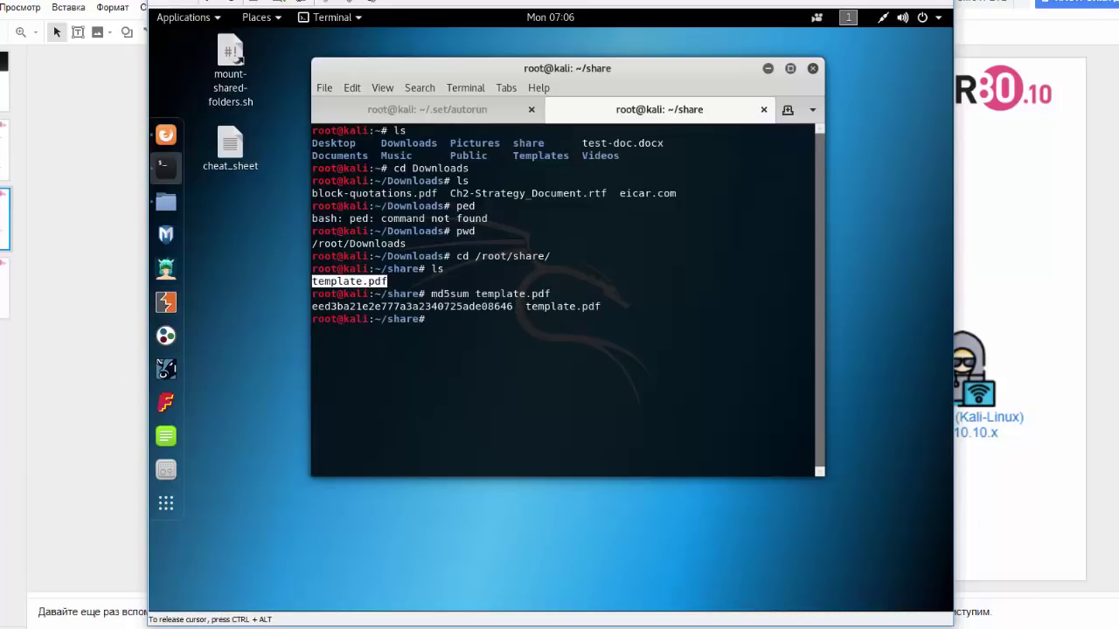
double_click(452, 305)
key(ctrl+c)
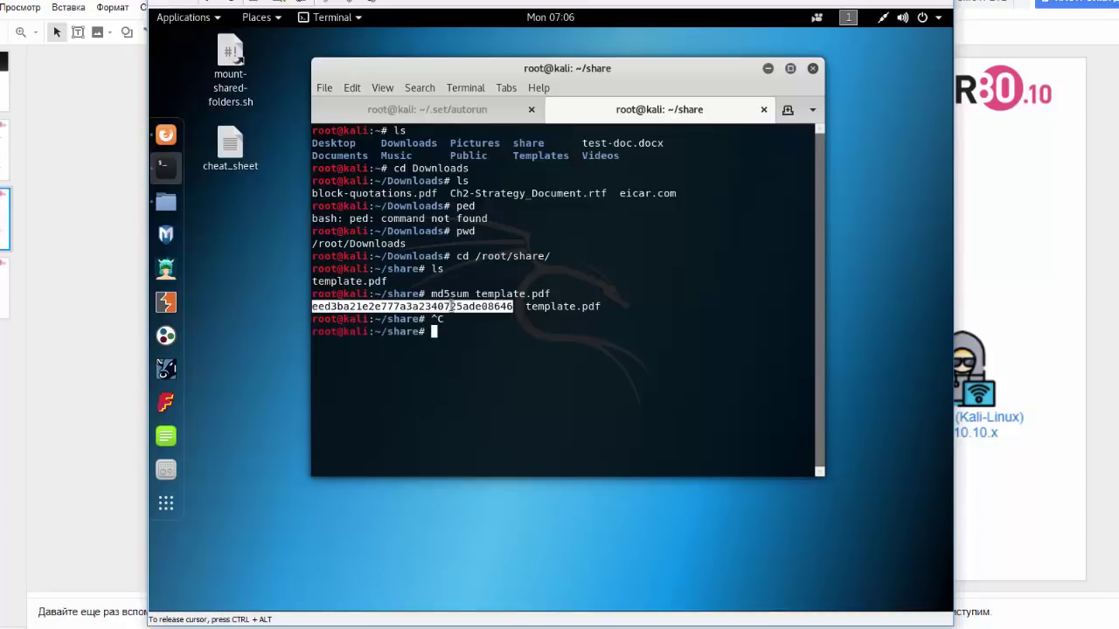
- Search VirusTotal for the hash eed3ba21e2e777a3a2340725ade08646, which returns No matches
click(166, 135)
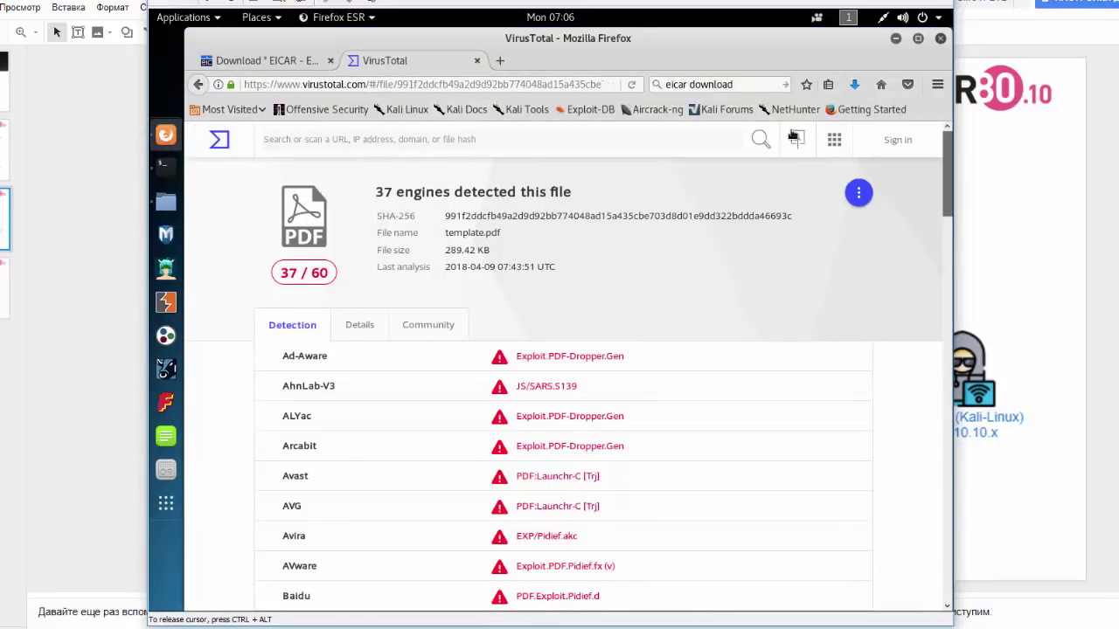
click(349, 140)
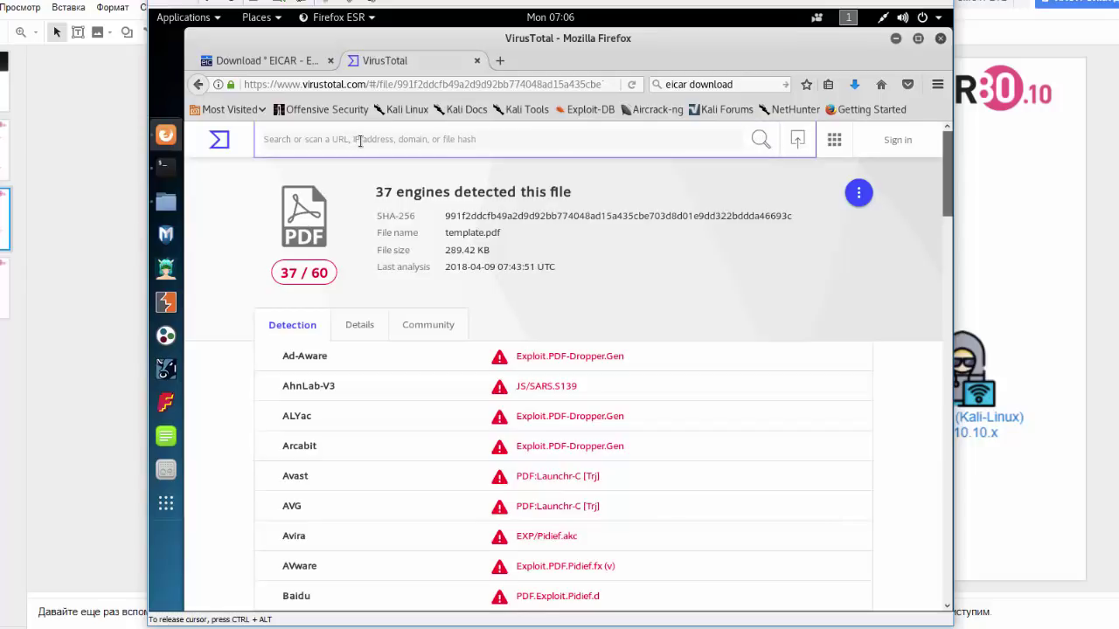
key(ctrl+v)
key(Return)
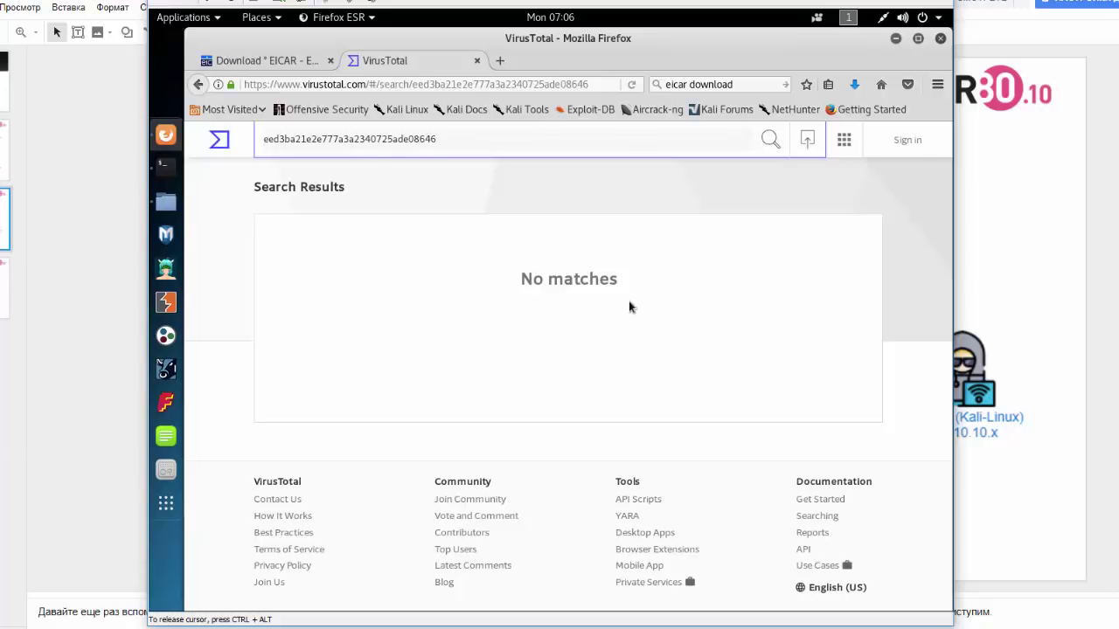
double_click(353, 139)
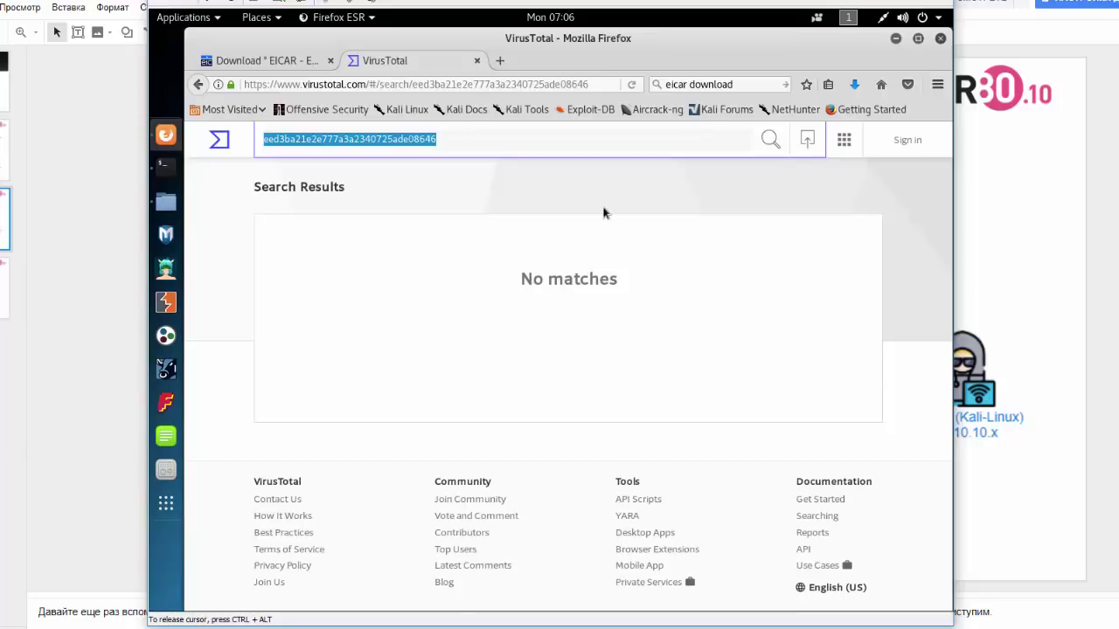
- Upload template.pdf from the local file dialog to VirusTotal for scanning
click(807, 141)
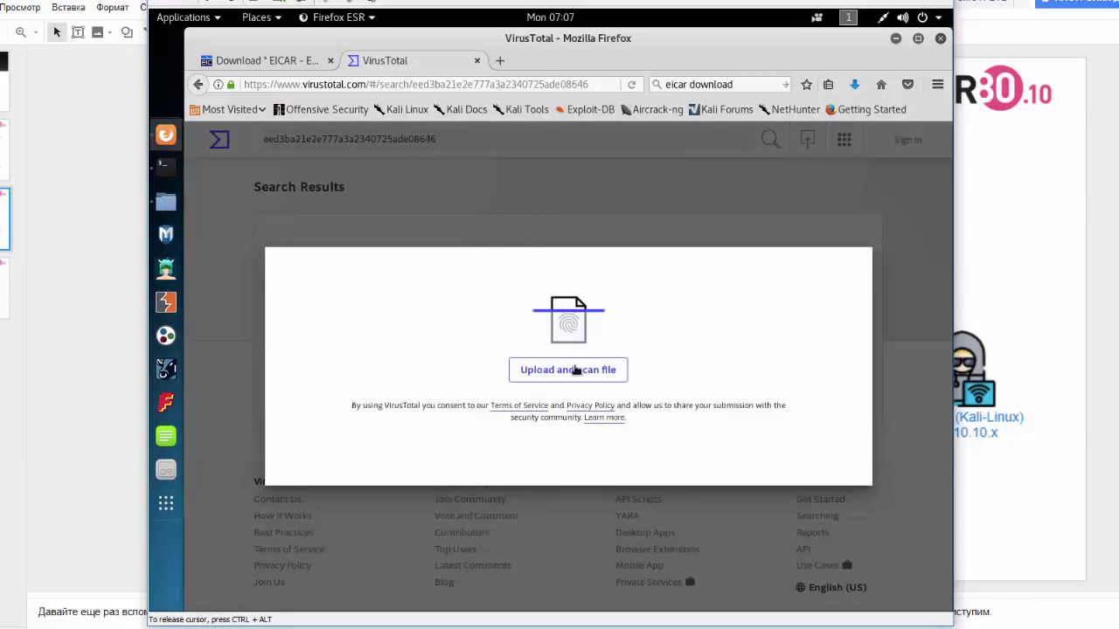
click(576, 371)
click(813, 134)
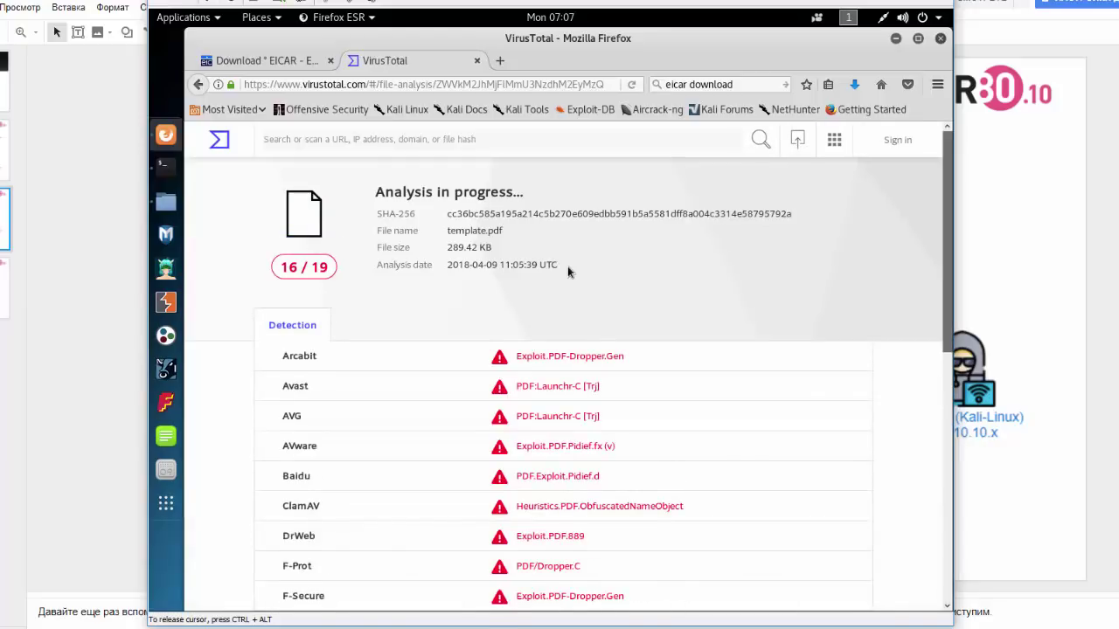
- Review every engine's verdict in the Detection table, then minimize Firefox to reveal the terminal
scroll(567, 266, down, 3)
scroll(567, 267, down, 2)
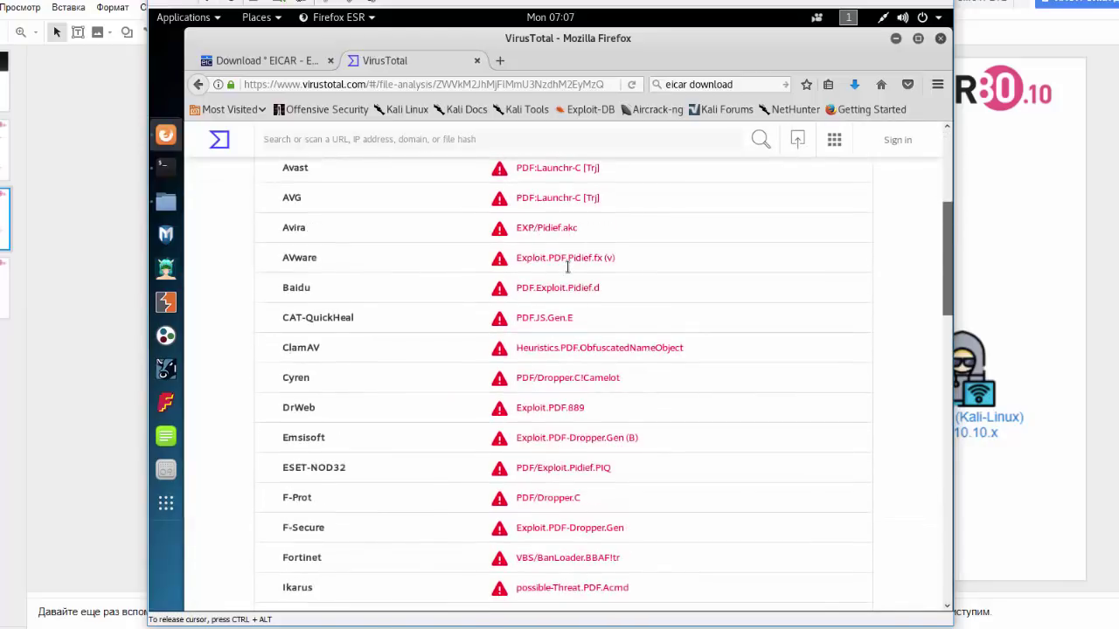
scroll(567, 265, down, 2)
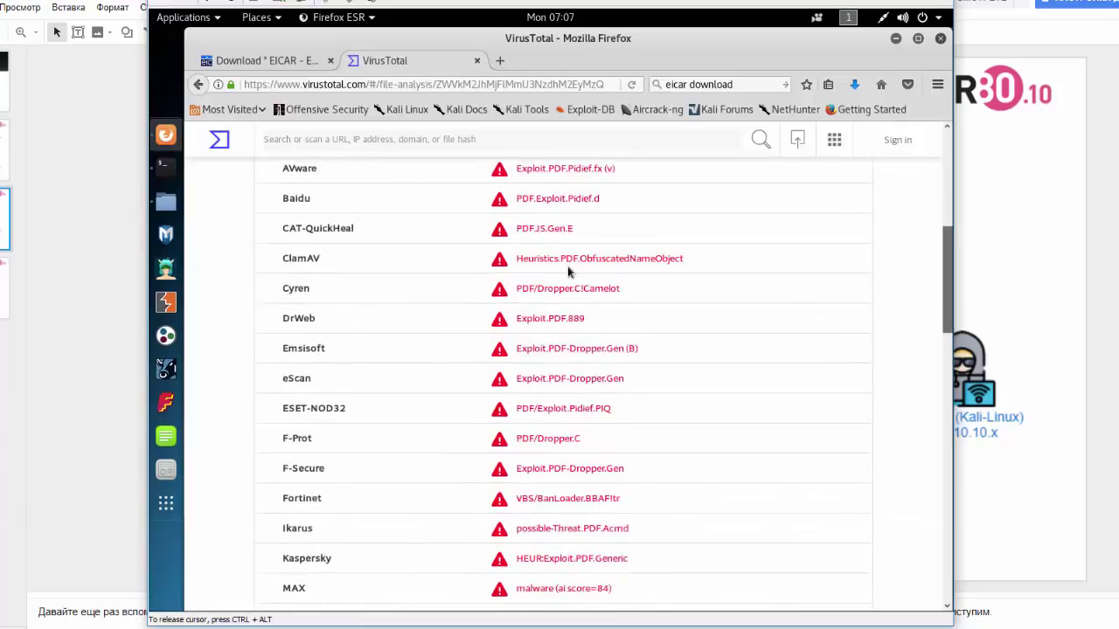
scroll(567, 268, down, 5)
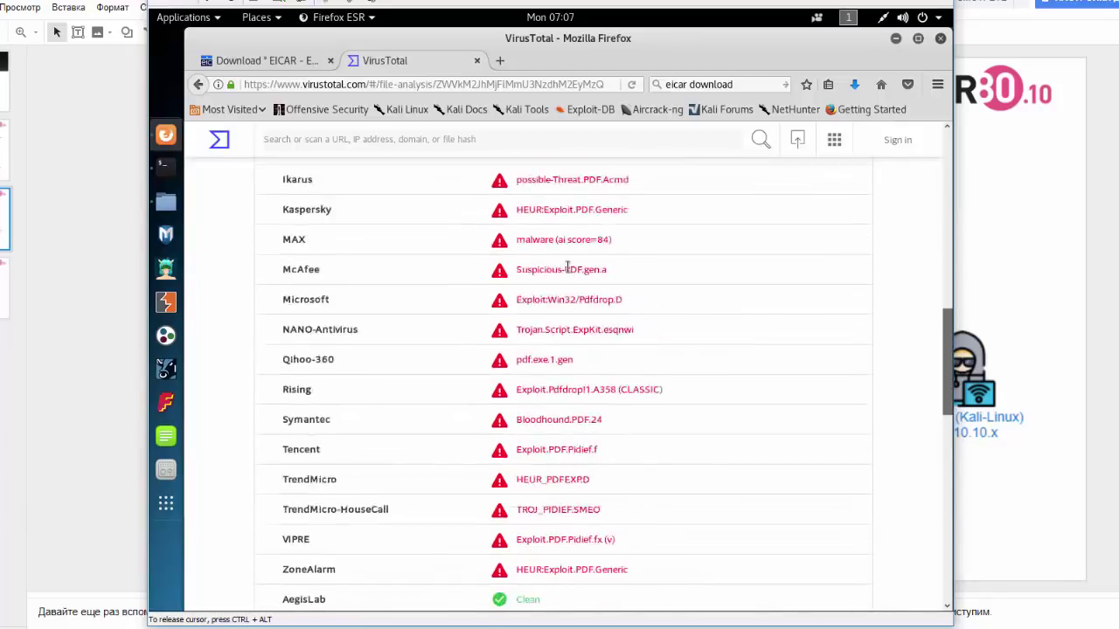
scroll(567, 268, down, 3)
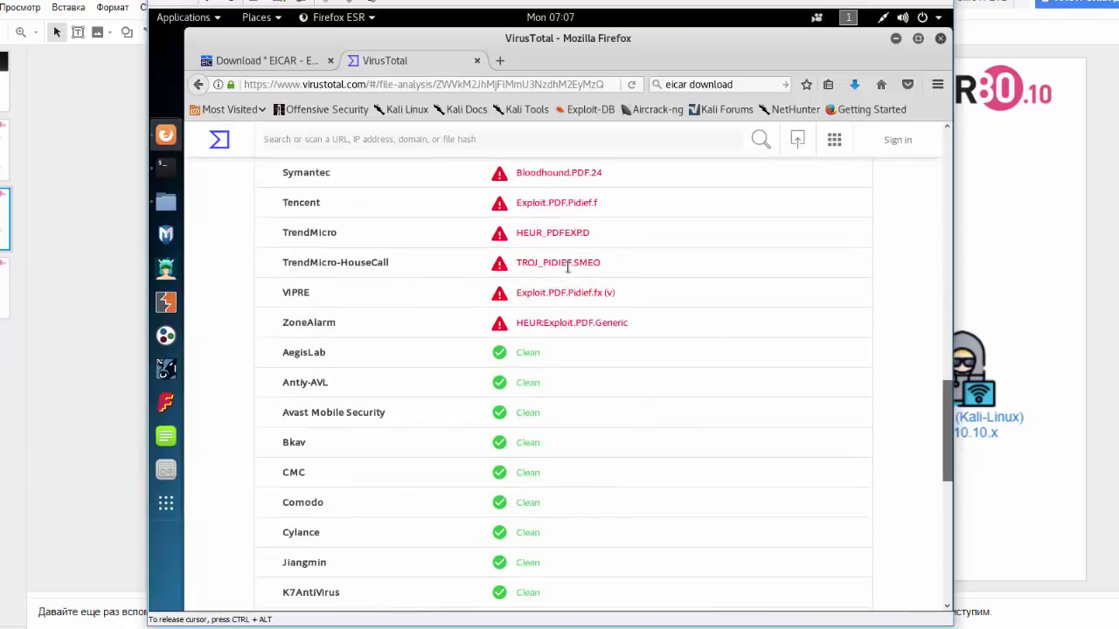
scroll(567, 268, down, 1)
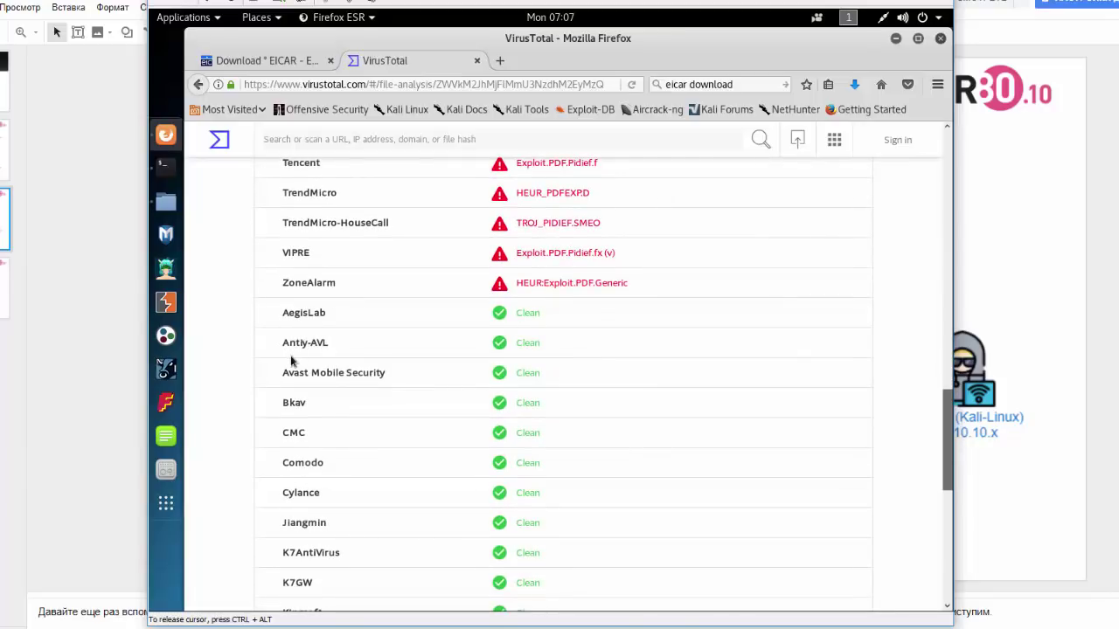
scroll(387, 462, down, 2)
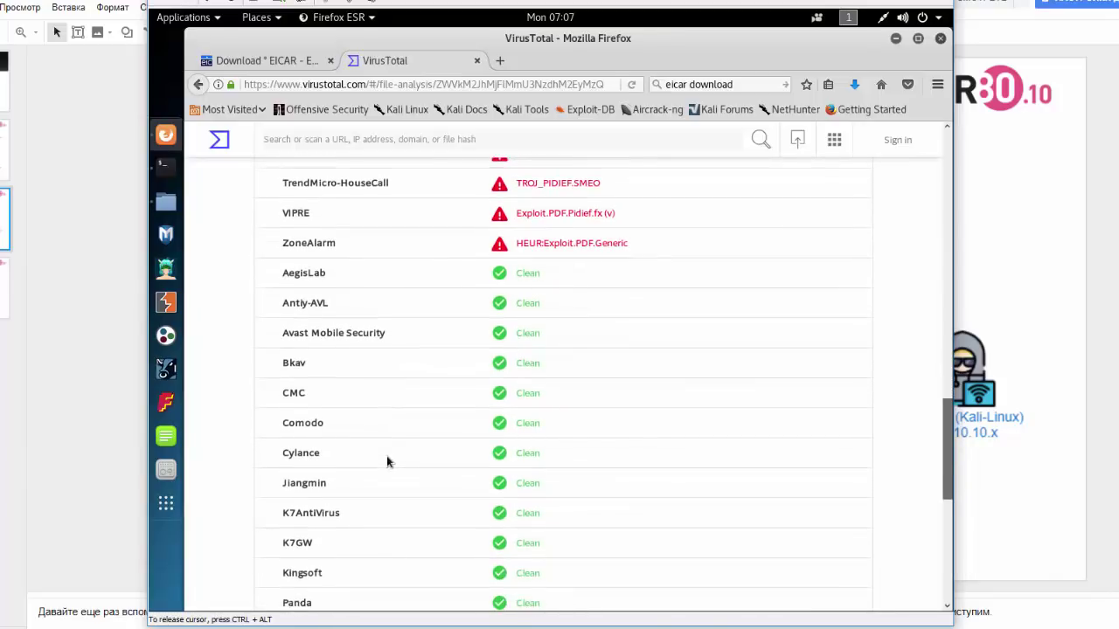
scroll(387, 462, down, 3)
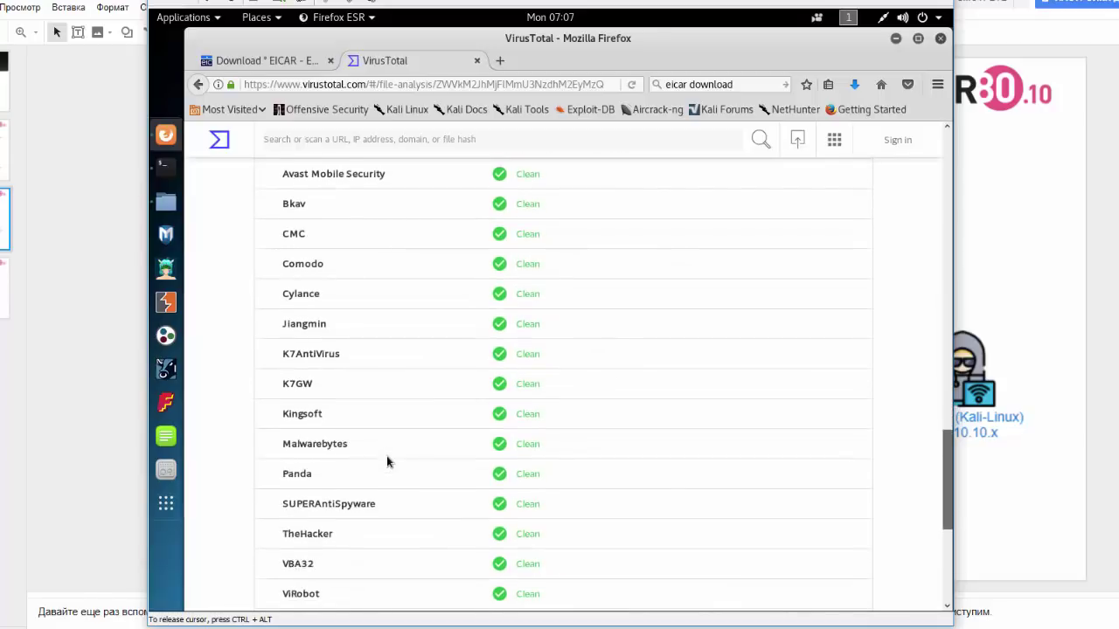
scroll(387, 461, down, 2)
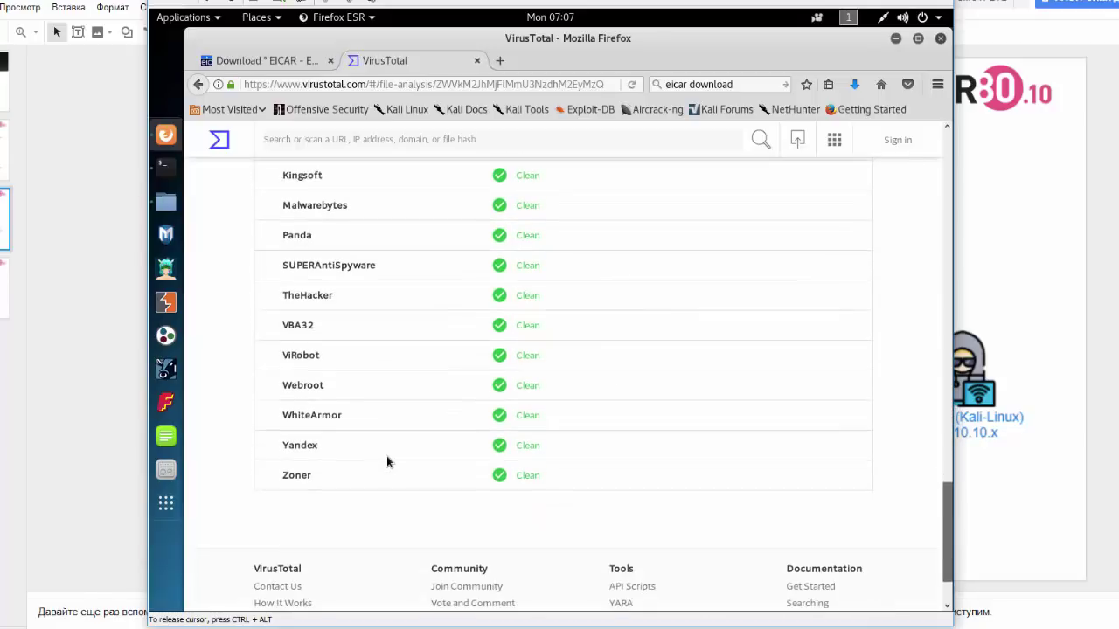
scroll(387, 461, up, 2)
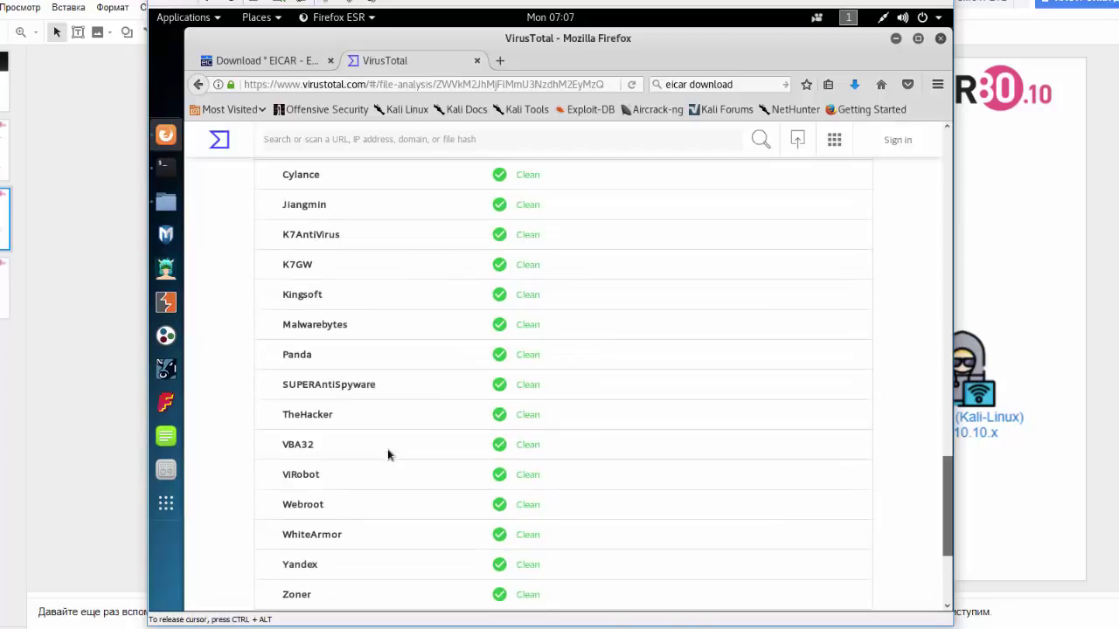
click(896, 39)
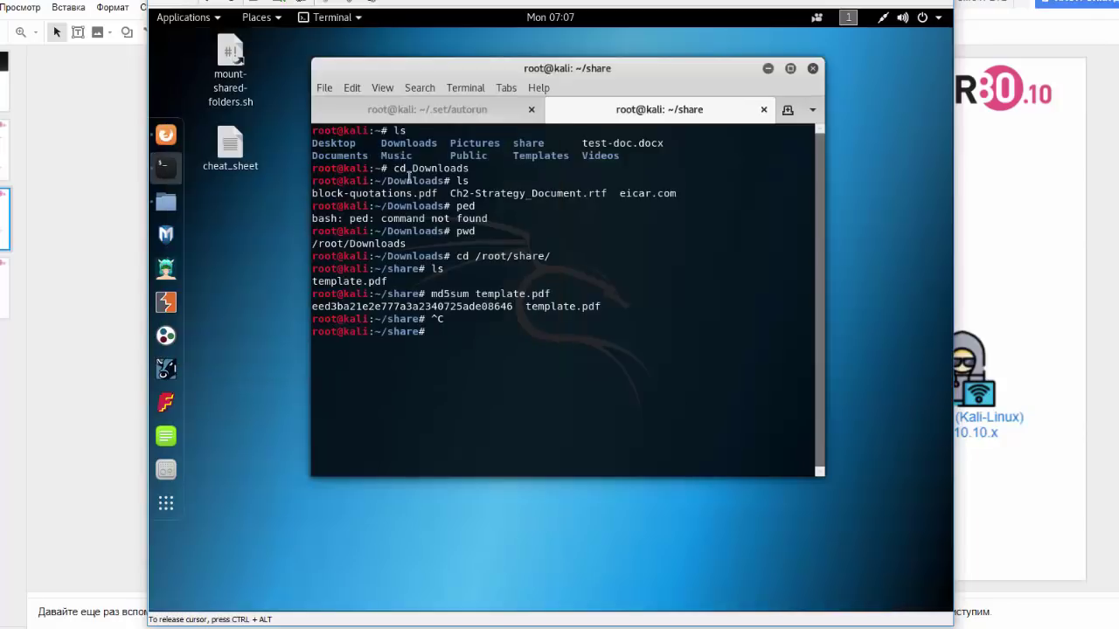
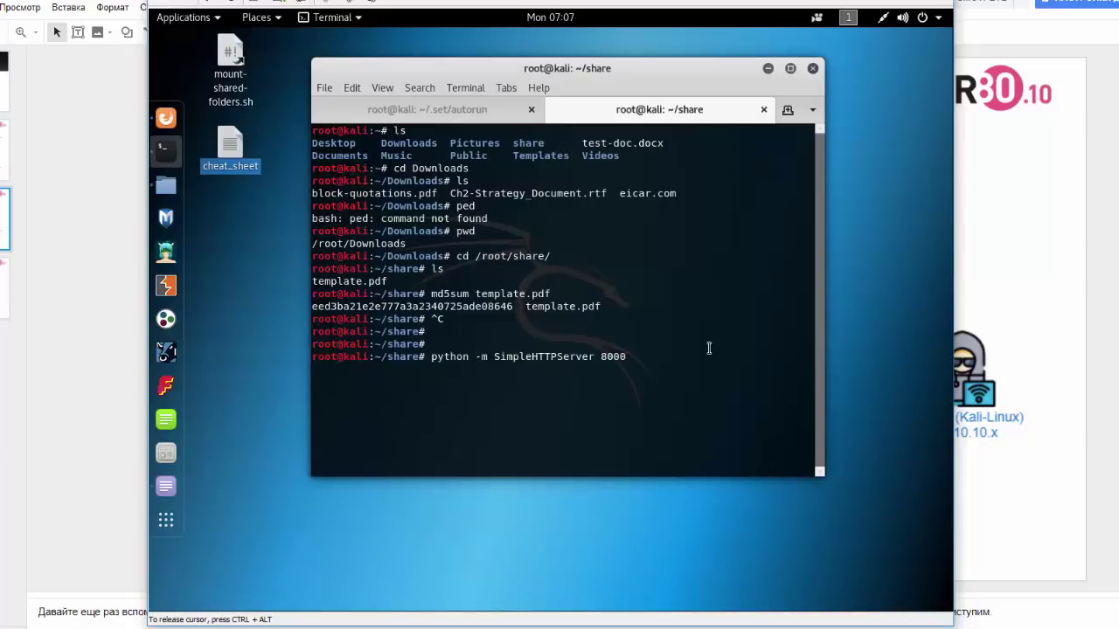
- Run python -m SimpleHTTPServer 8000 in ~/share to serve the folder over HTTP
key(Return)
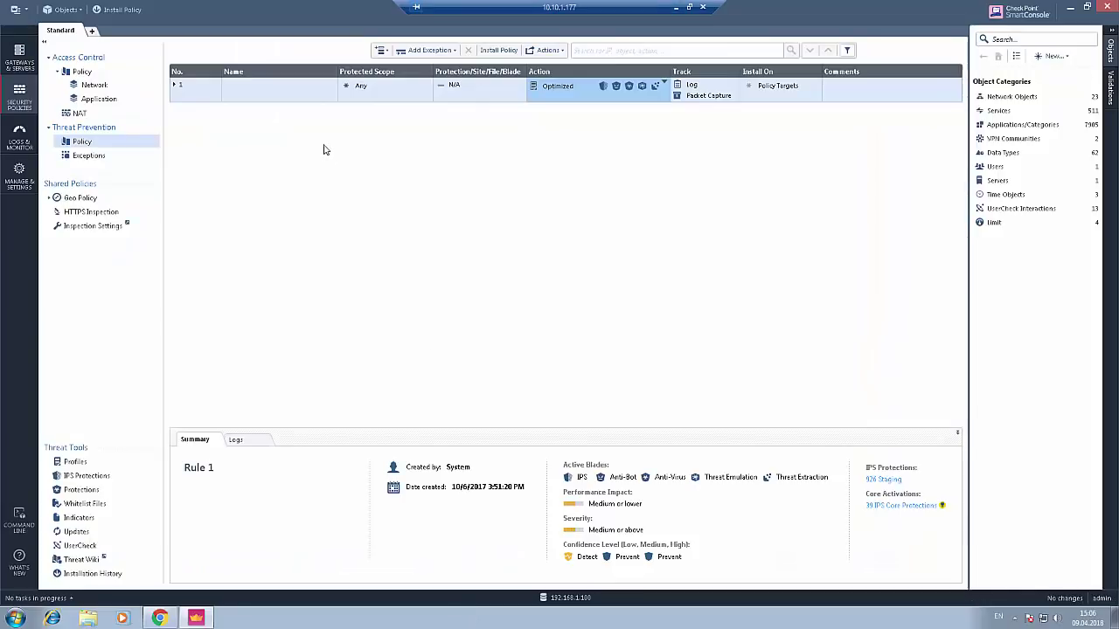
- Open template.pdf from the Kali_webserver bookmark (10.10.10.106:8000) and save it to disk
click(159, 618)
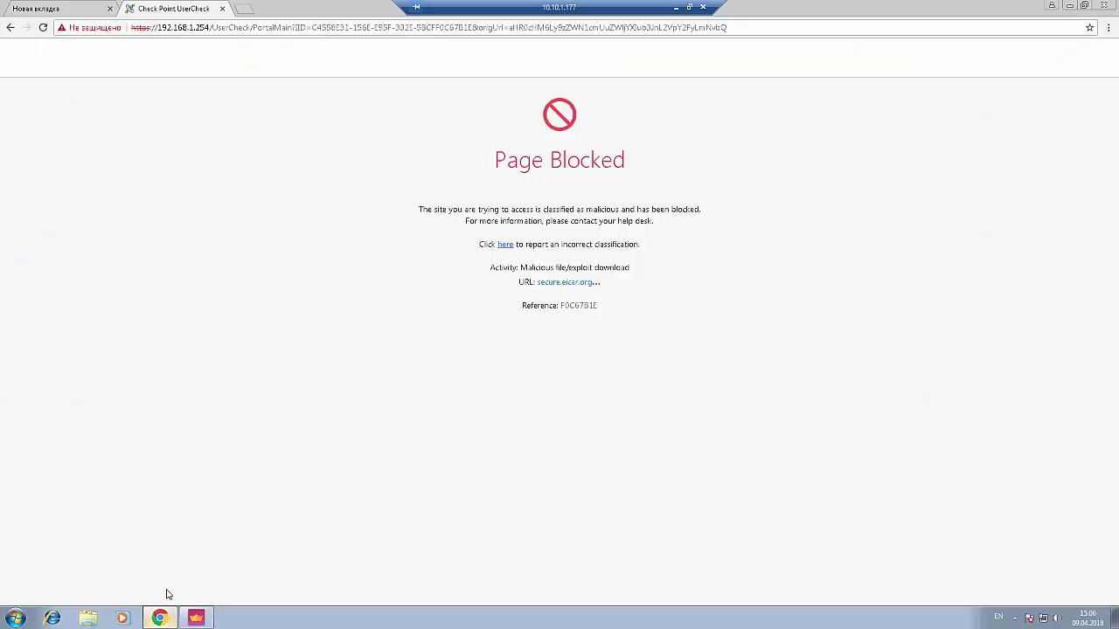
click(240, 10)
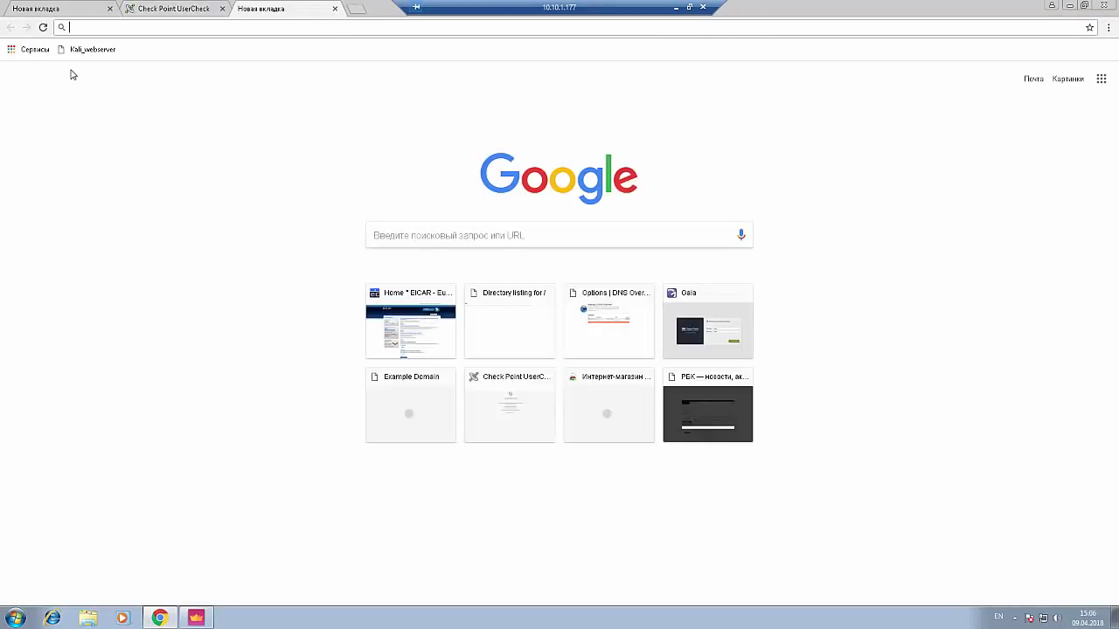
click(89, 50)
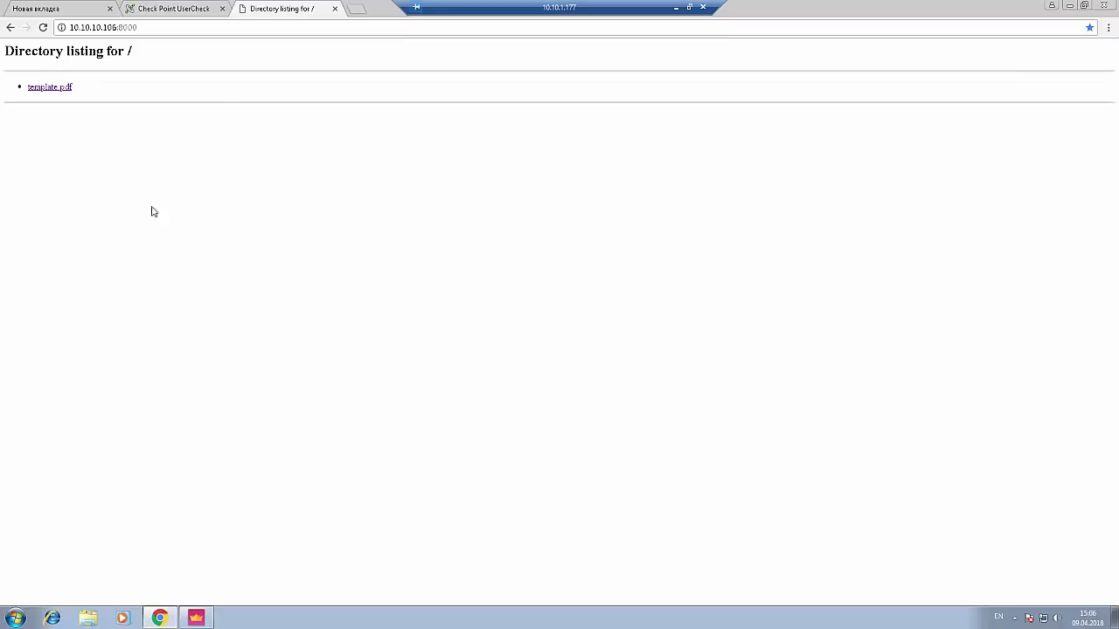
click(47, 88)
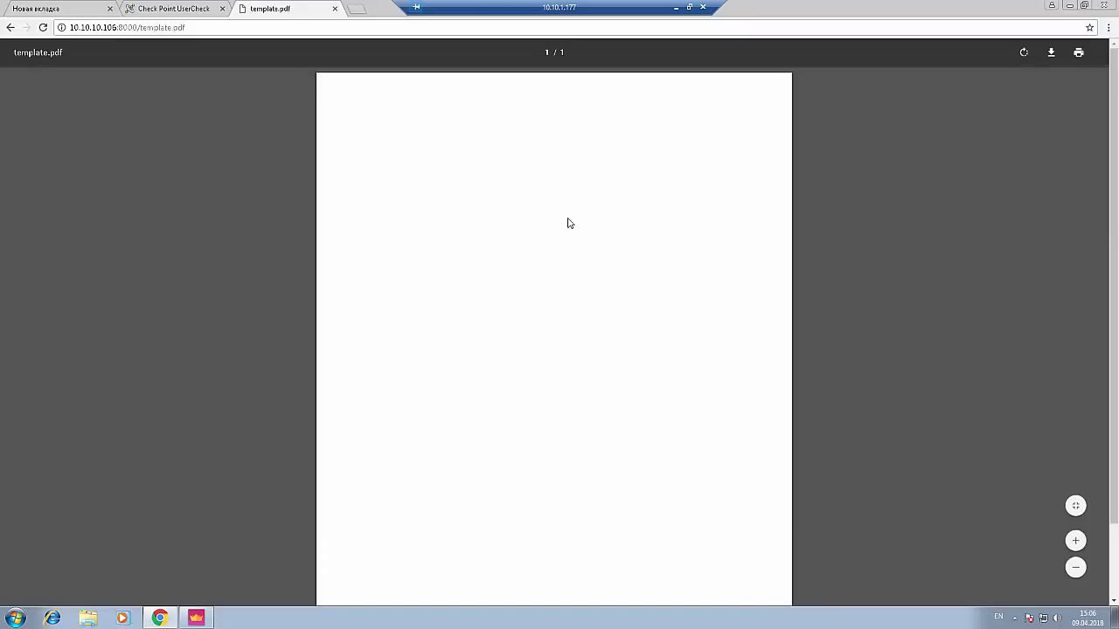
right_click(434, 239)
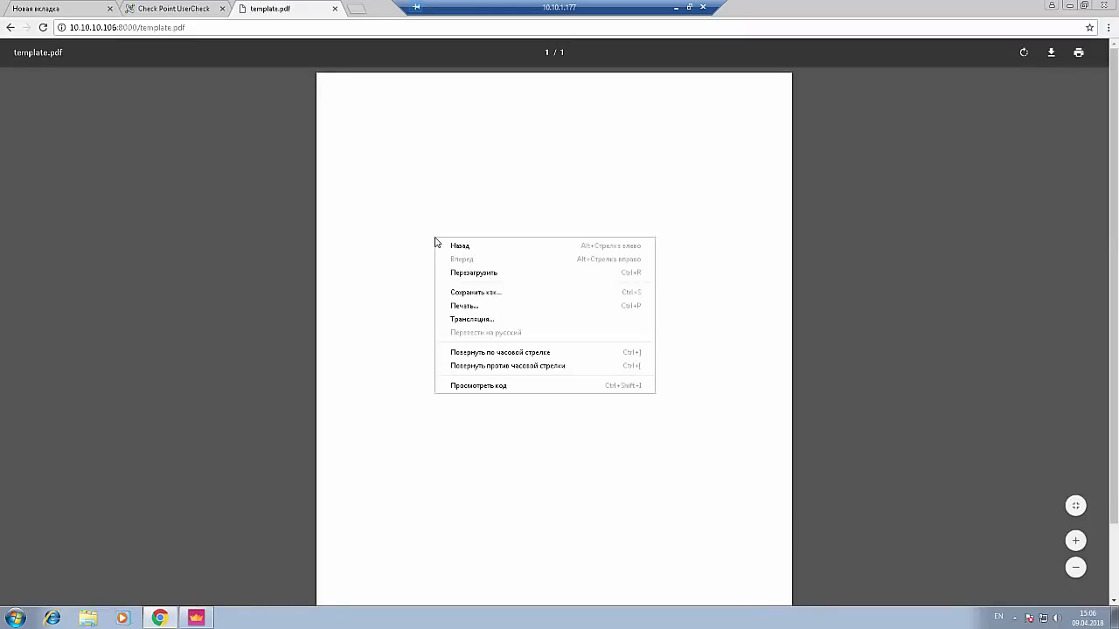
click(490, 292)
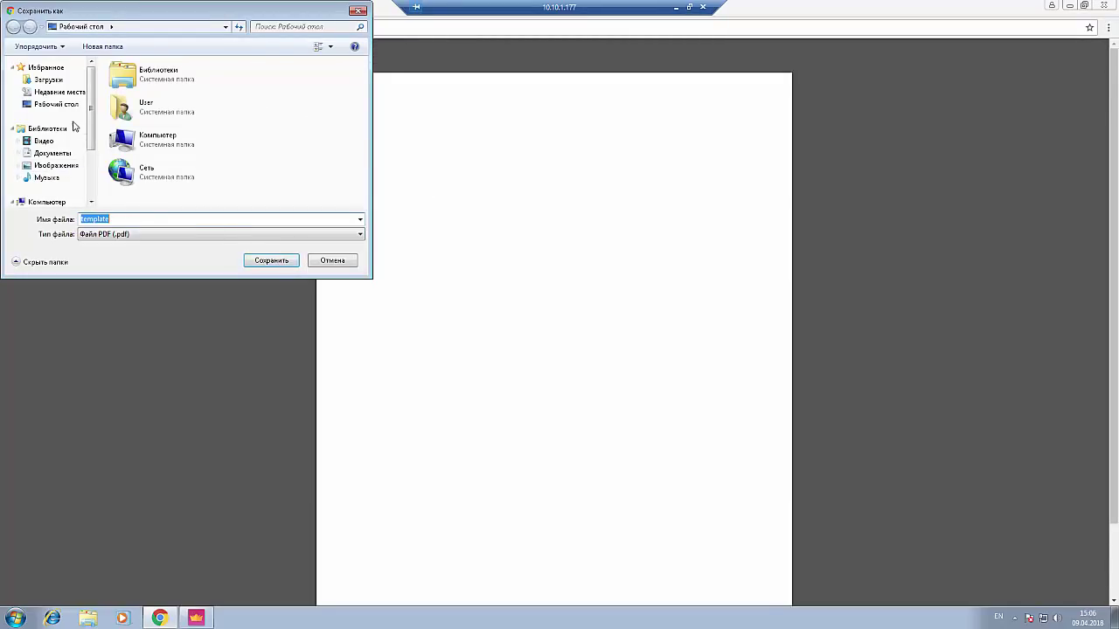
click(277, 261)
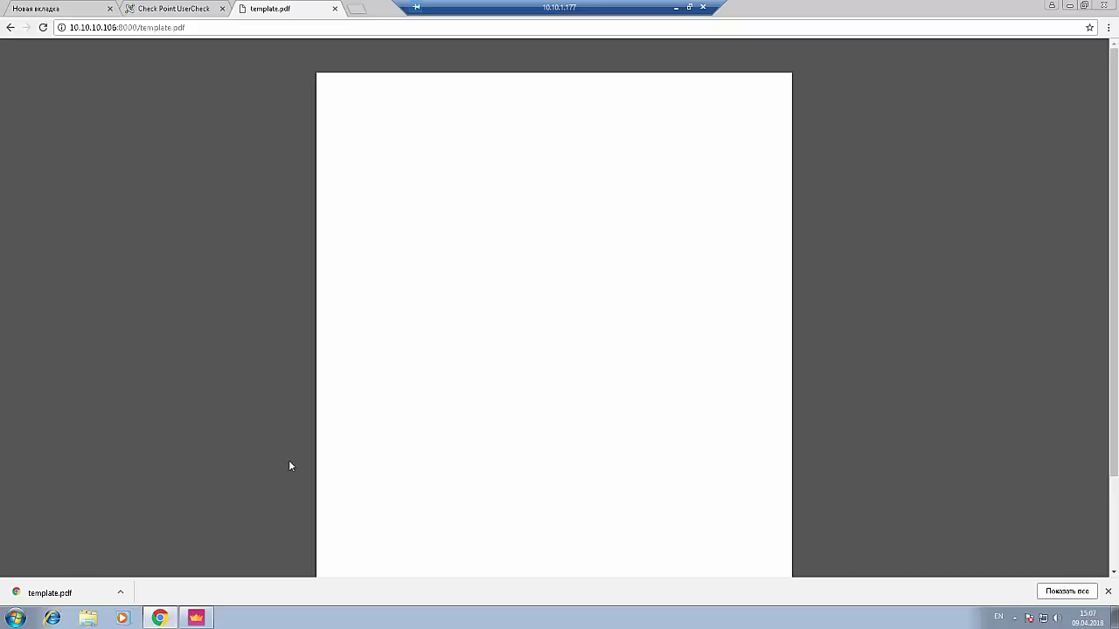
click(206, 620)
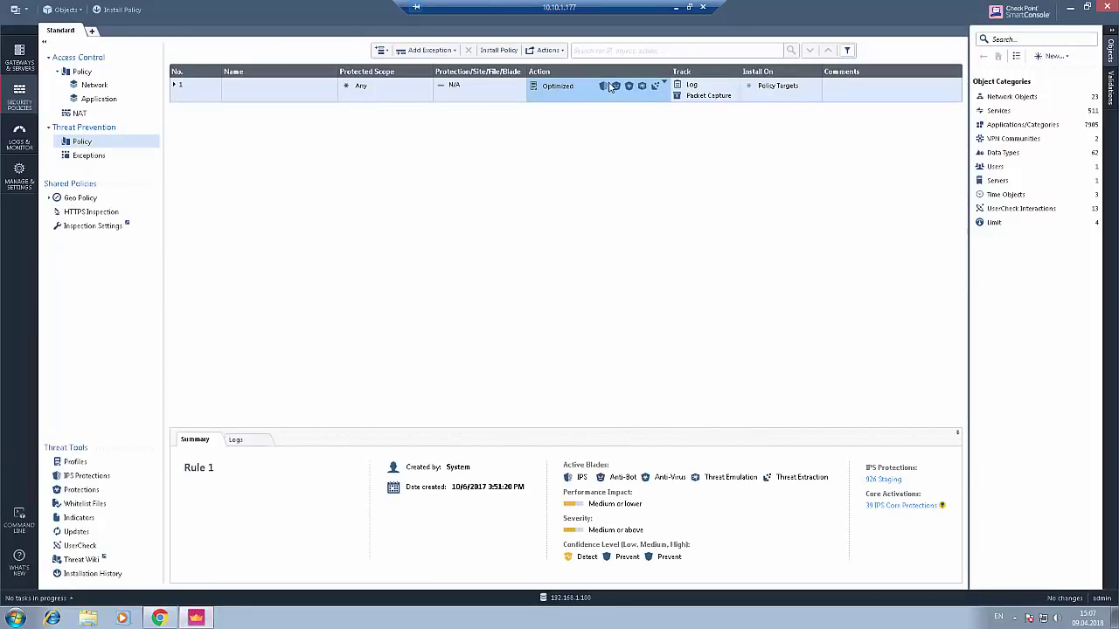
- Edit the Optimized profile from rule 1's Action dropdown and move its window aside
mouse_move(655, 88)
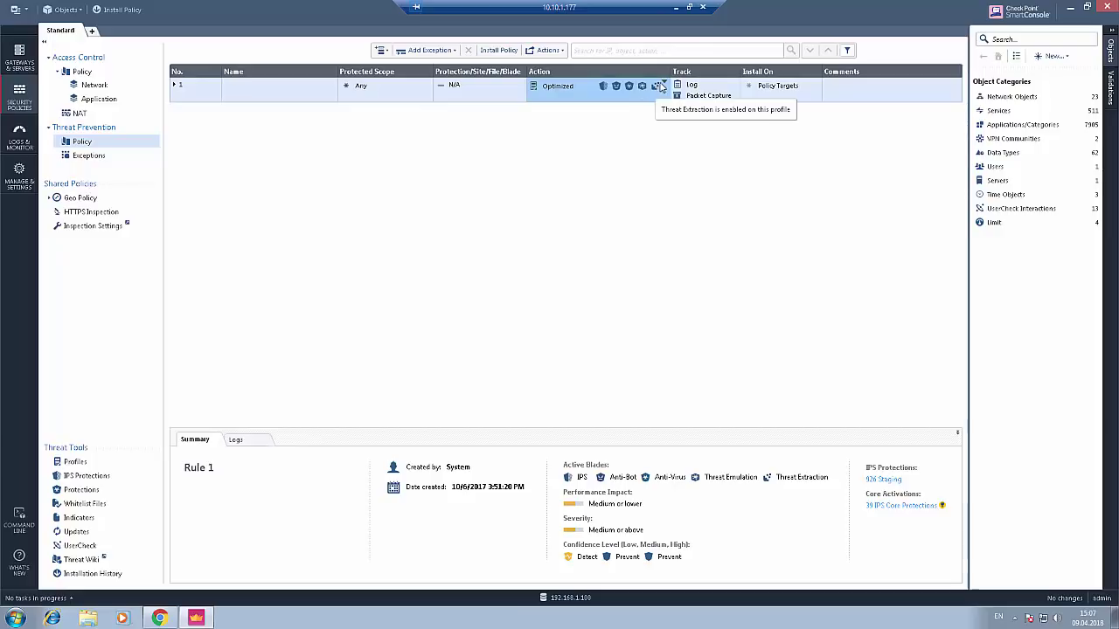
click(662, 85)
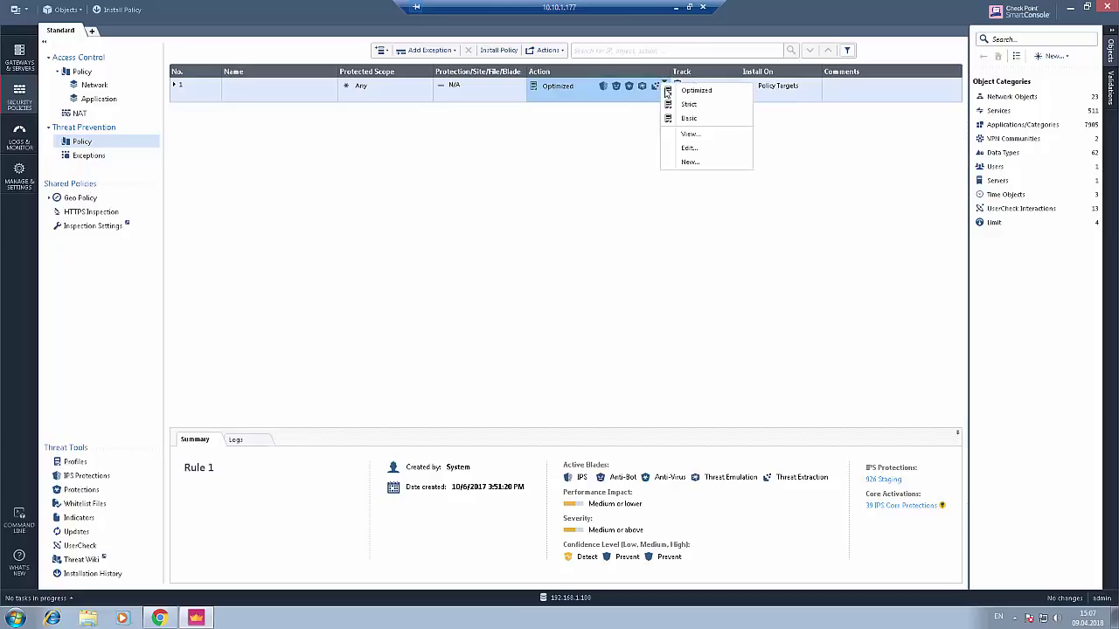
click(691, 157)
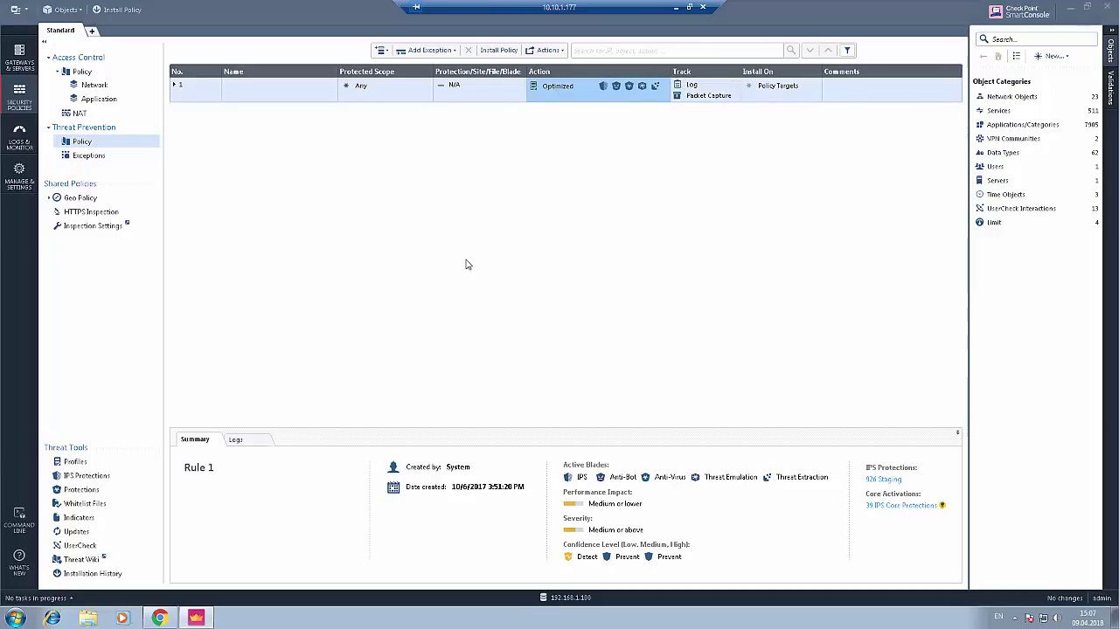
drag(556, 197, 491, 186)
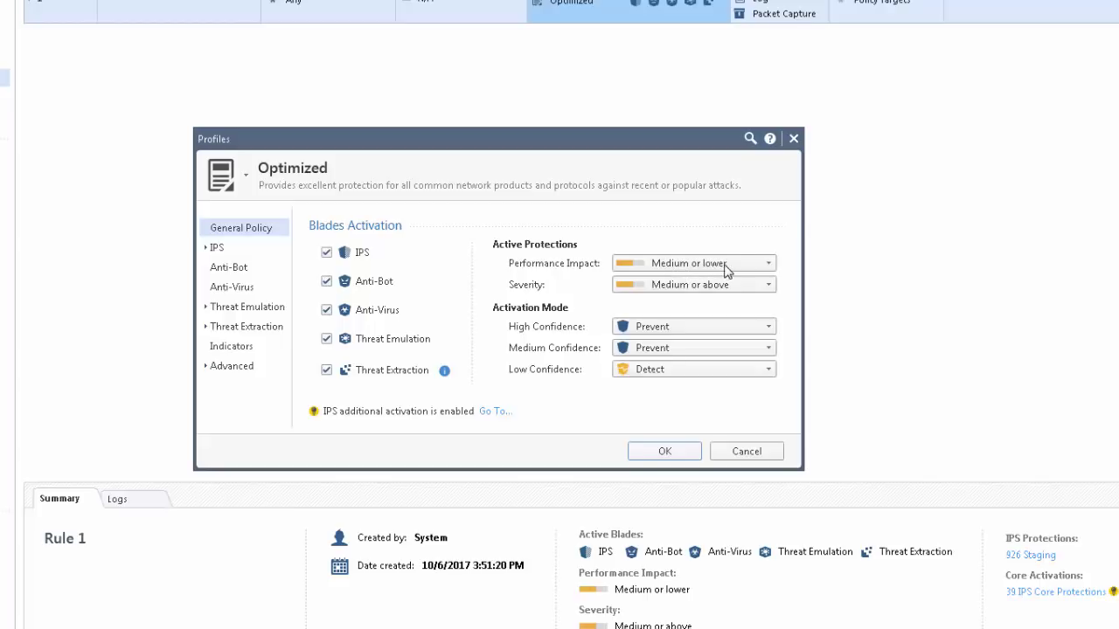
- Set performance impact to High or lower, severity to Low or above, and Low Confidence to Prevent
click(708, 266)
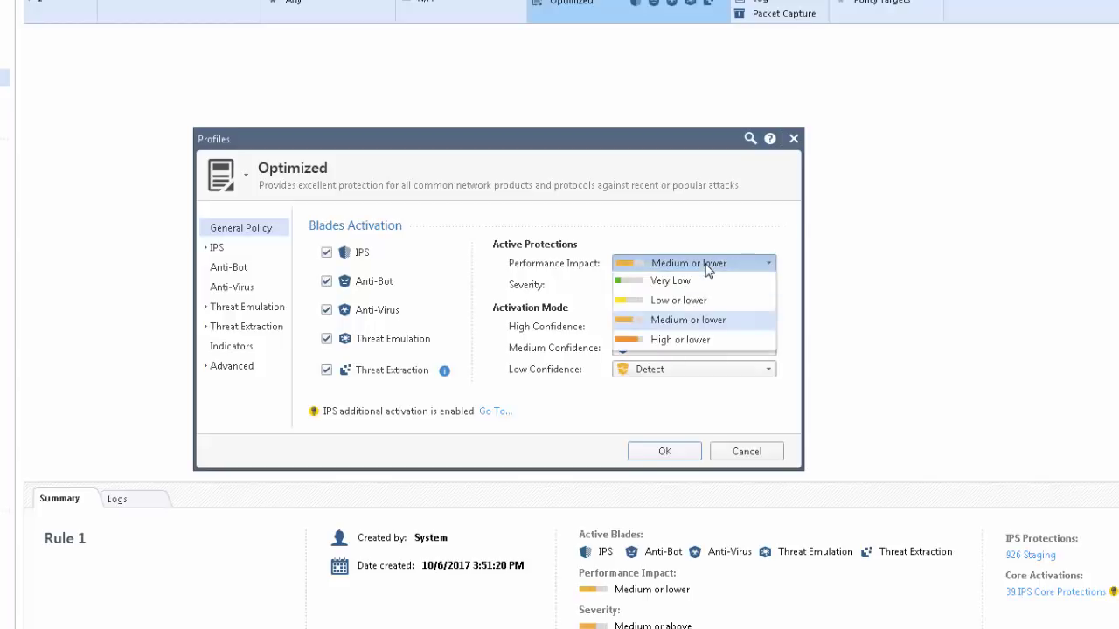
click(700, 341)
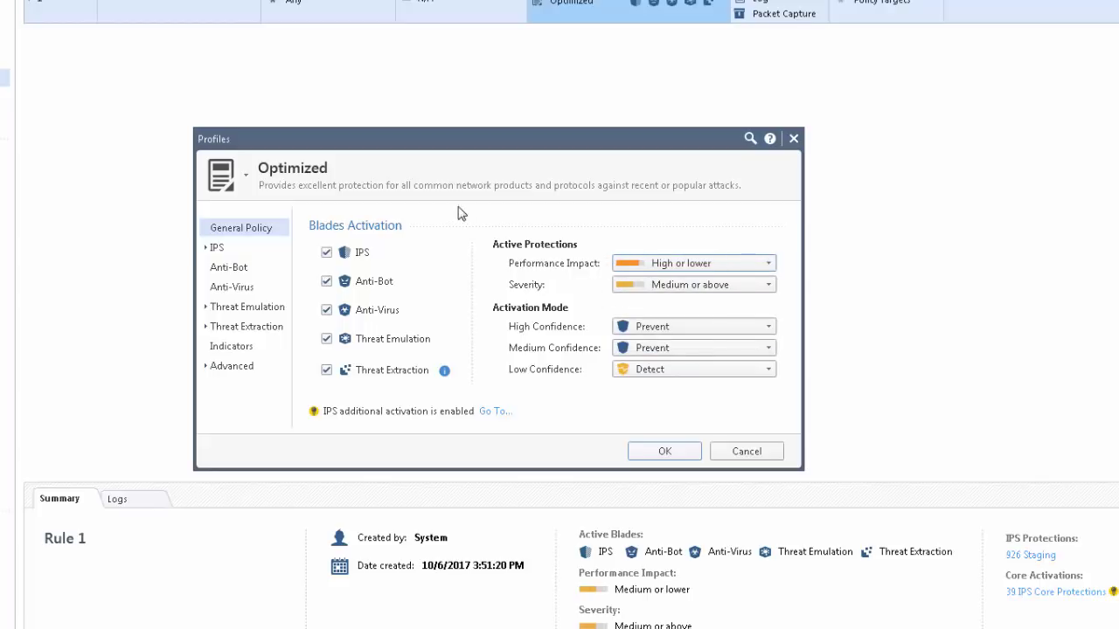
click(759, 288)
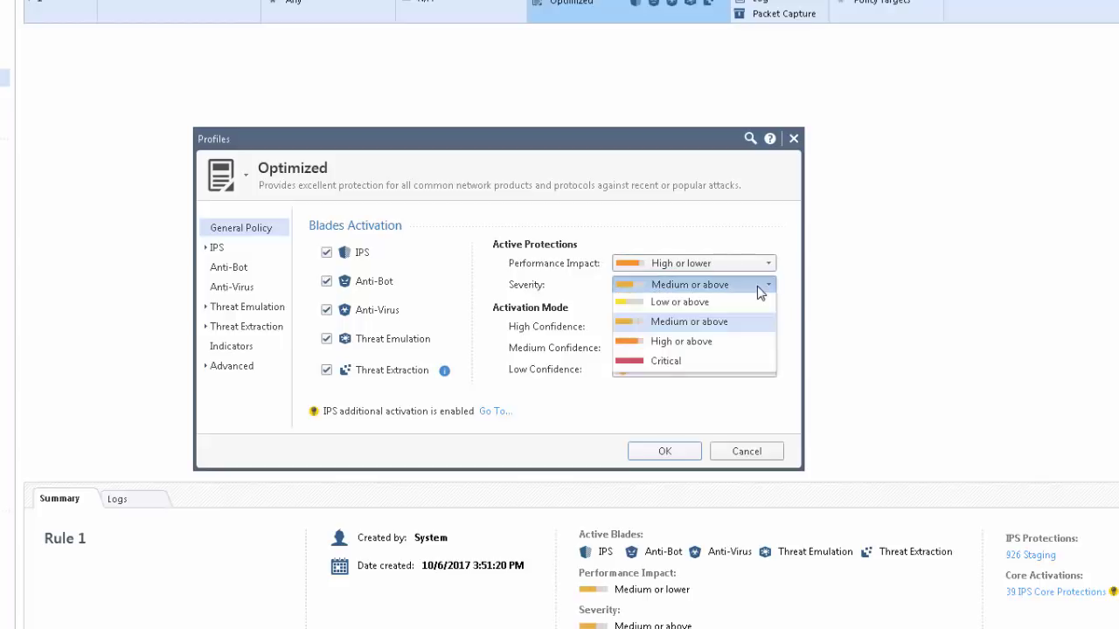
click(714, 305)
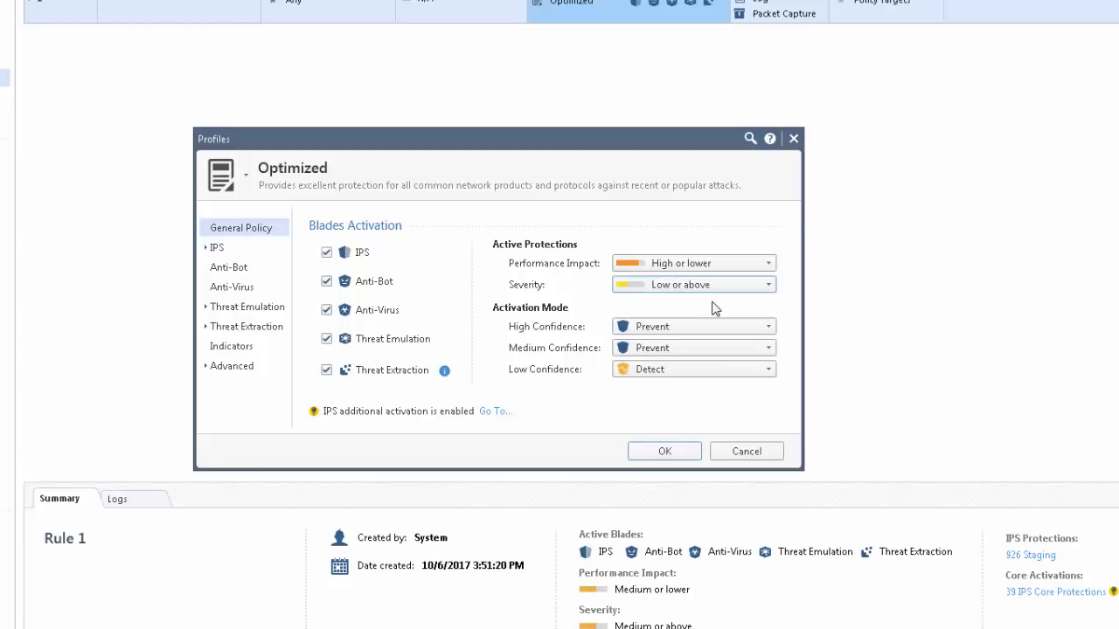
click(684, 370)
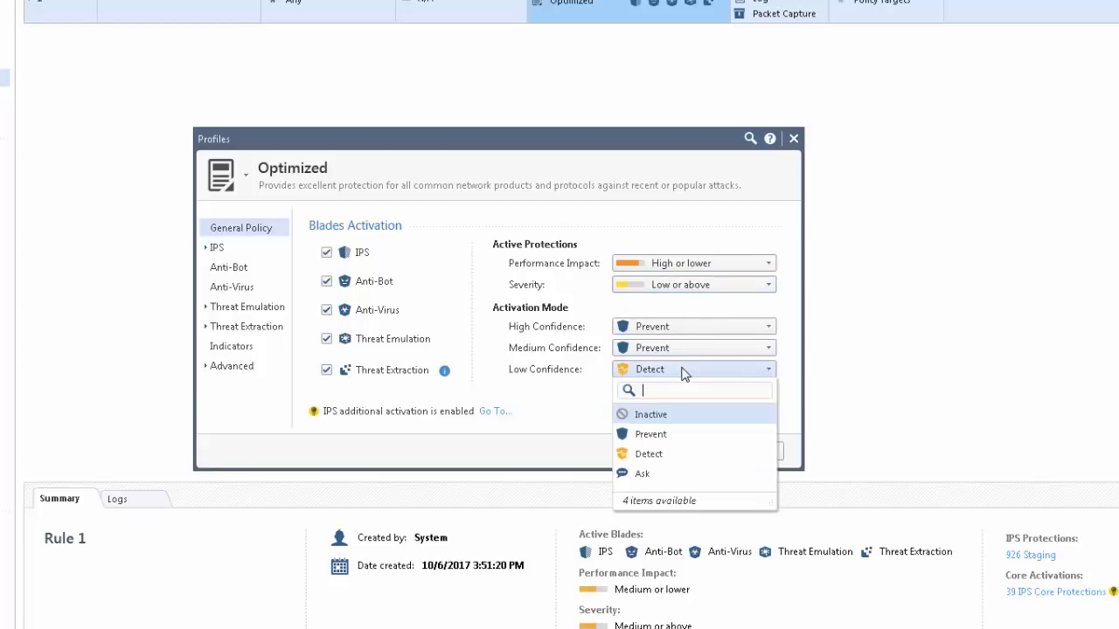
click(645, 435)
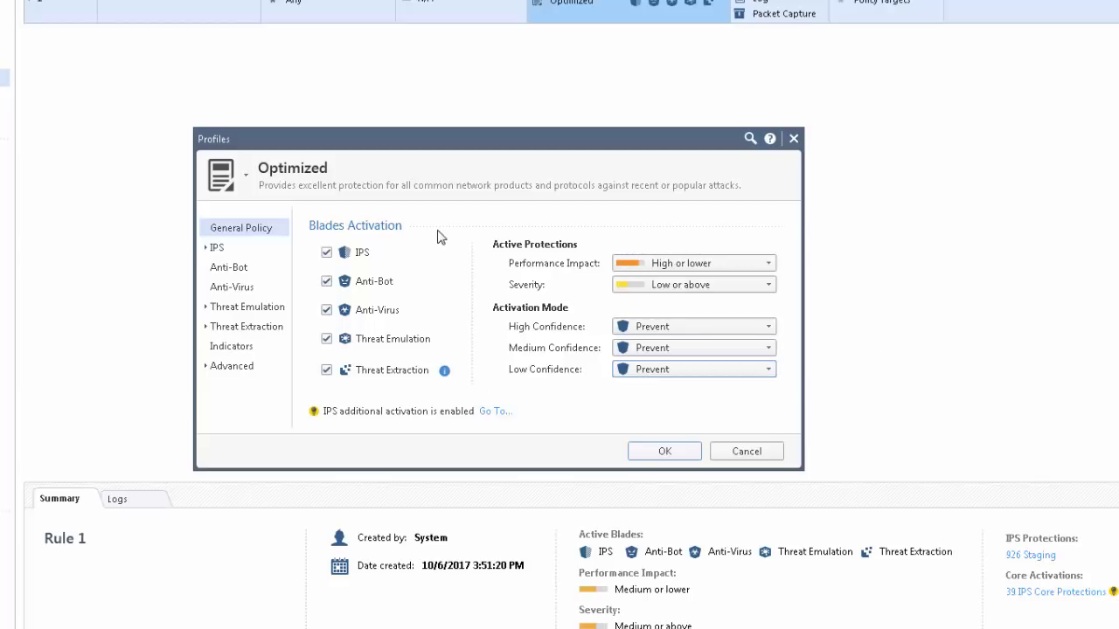
- Set Anti-Virus to process specific file type families instead of all file types, and configure them
click(248, 288)
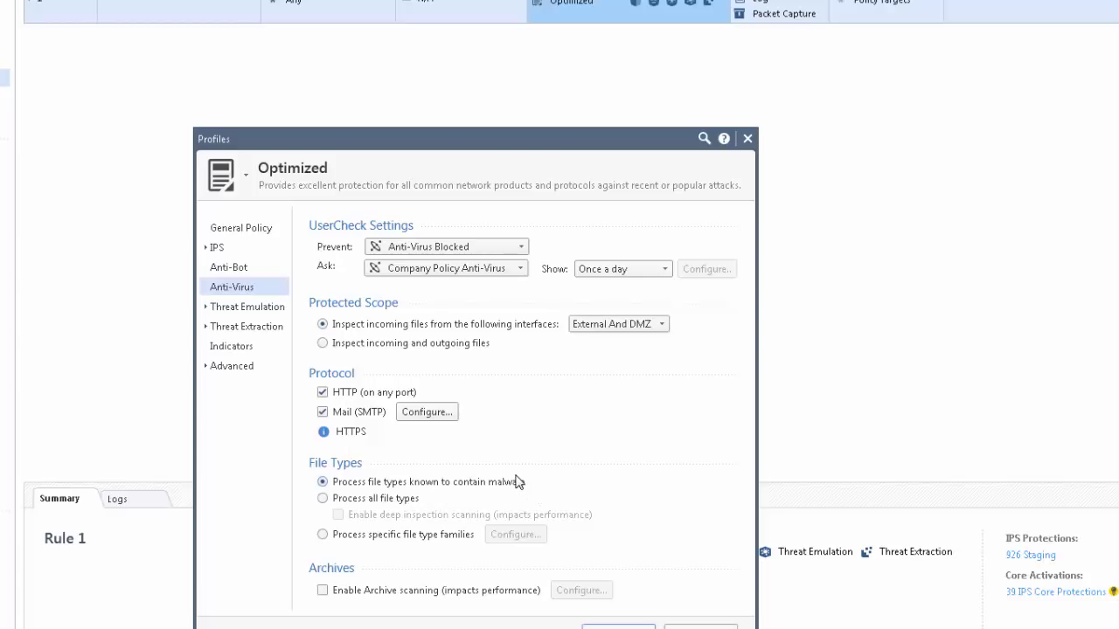
click(323, 499)
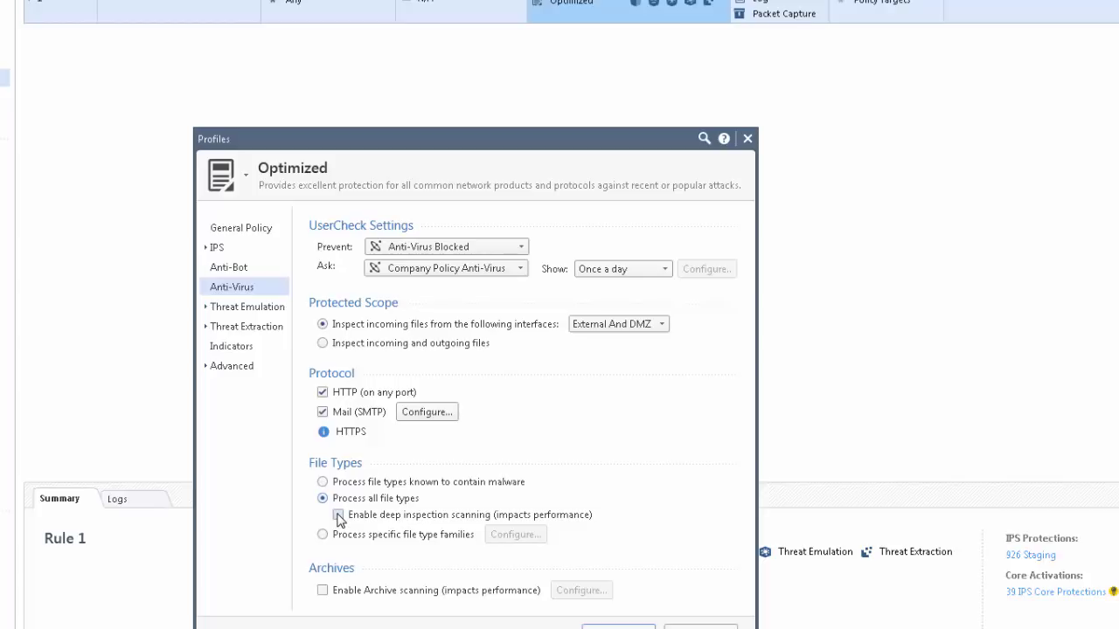
click(338, 515)
click(322, 534)
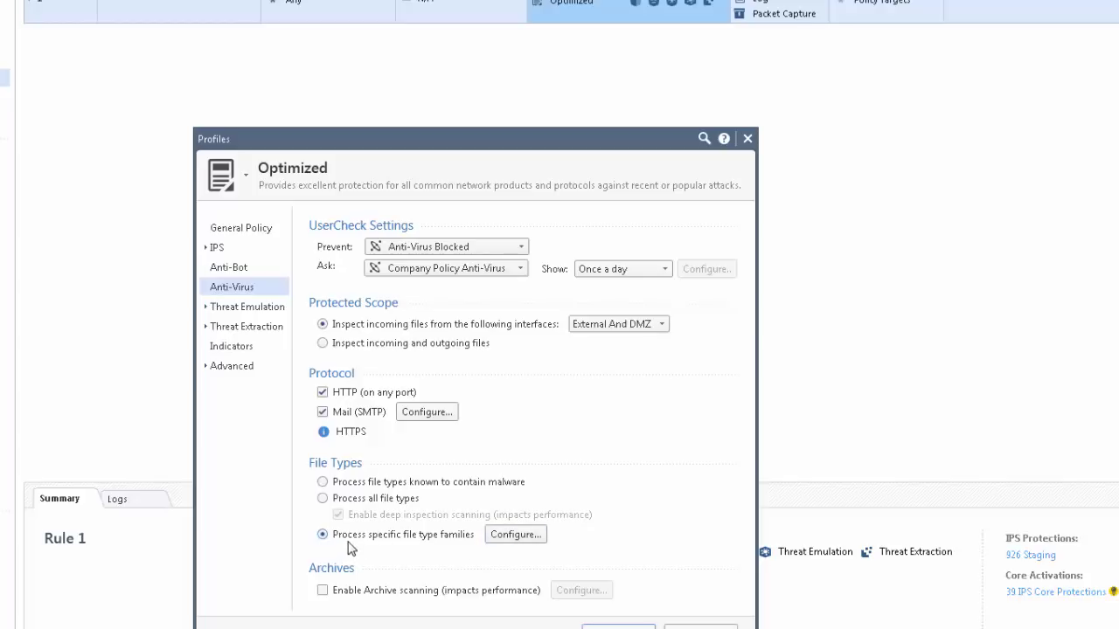
click(515, 537)
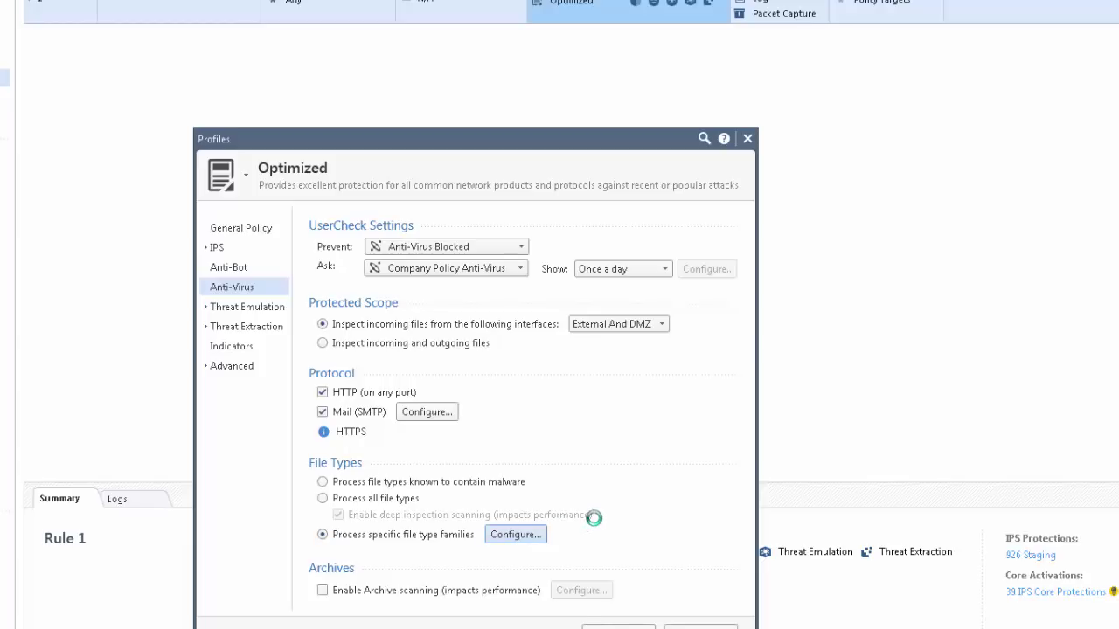
- Filter File Types Configuration for 'pdf' and change its action from Inspect to Deep Scan
drag(519, 174, 542, 162)
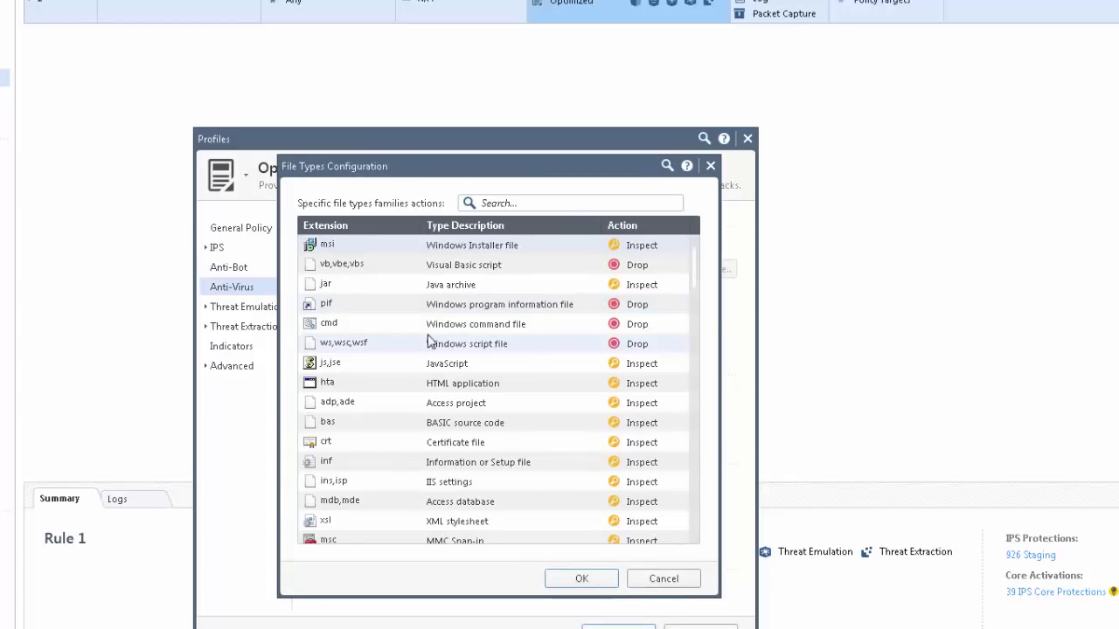
click(579, 204)
text(pdf)
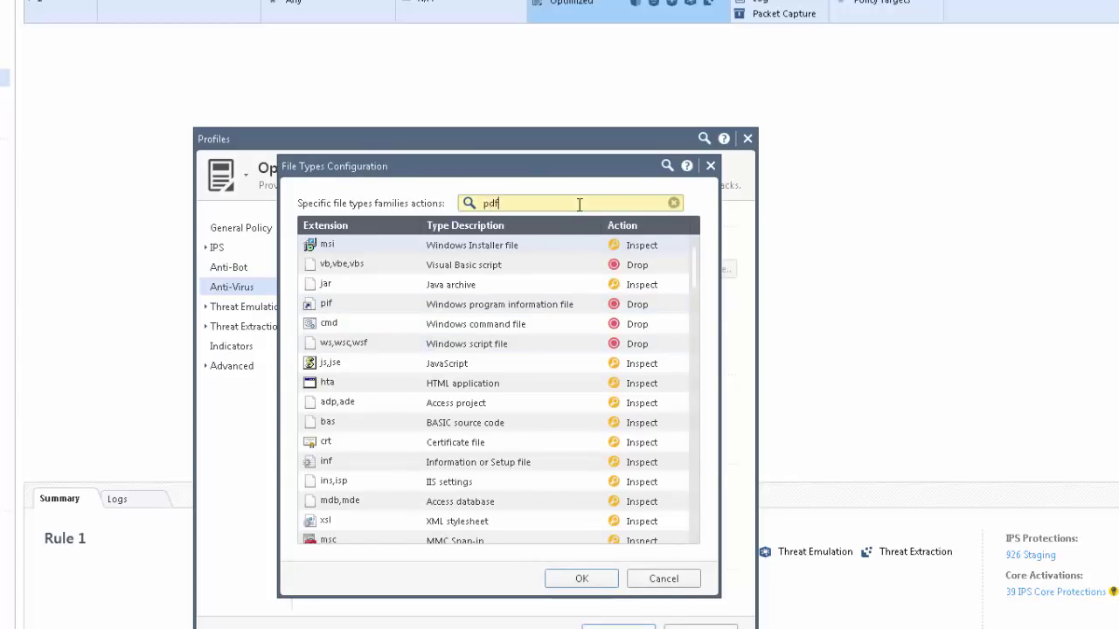
click(647, 249)
click(686, 319)
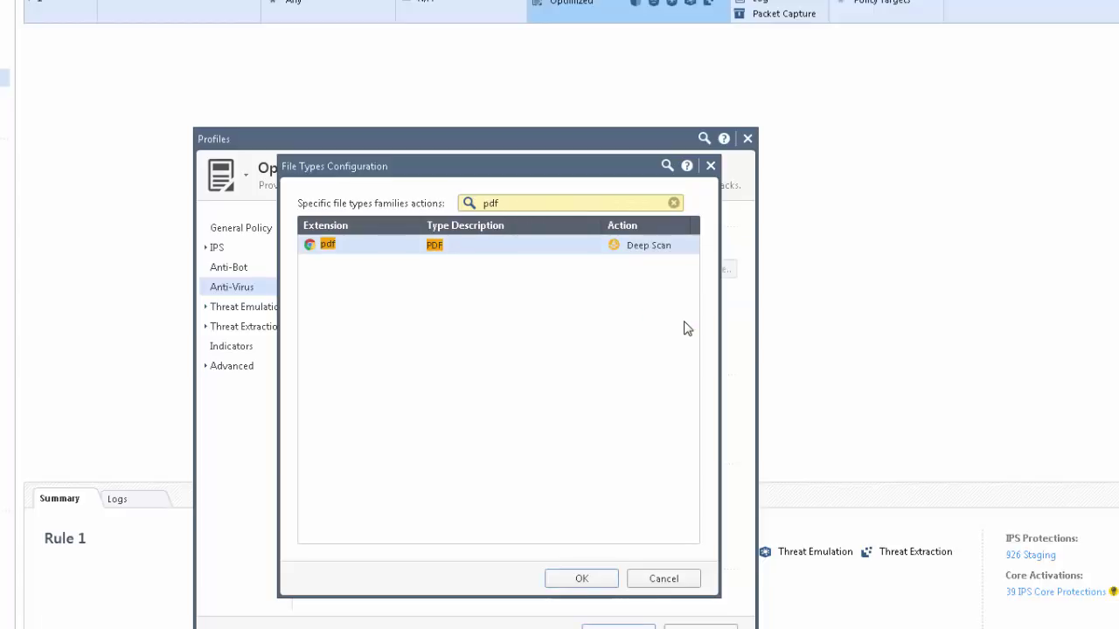
click(579, 581)
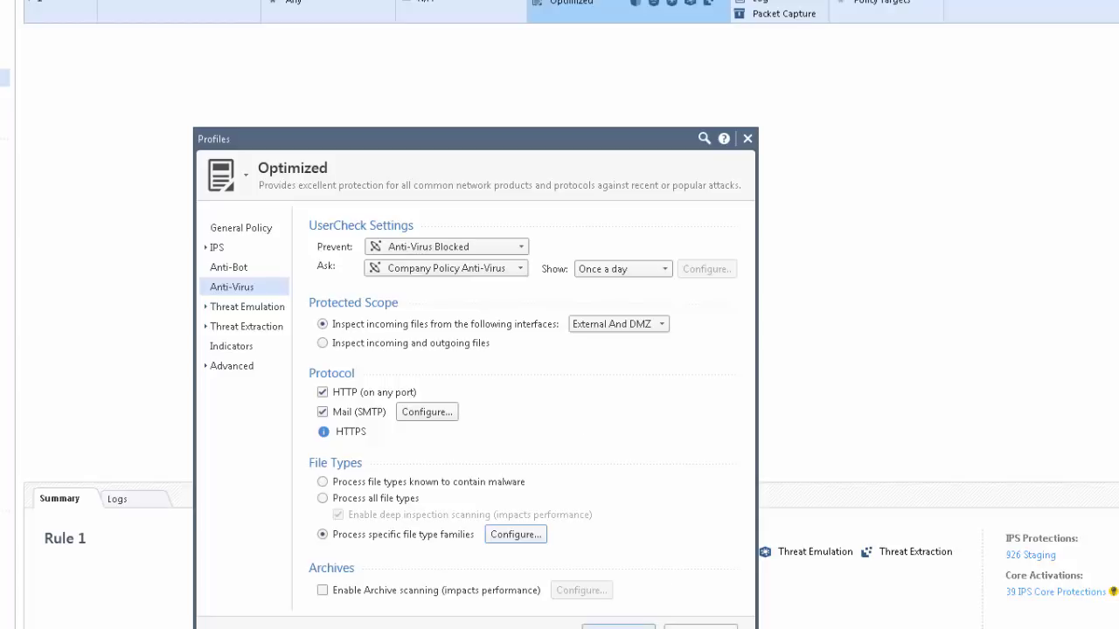
- Confirm the profile edits and accept saving them as the new 'Optimized (Clone)' profile
click(618, 627)
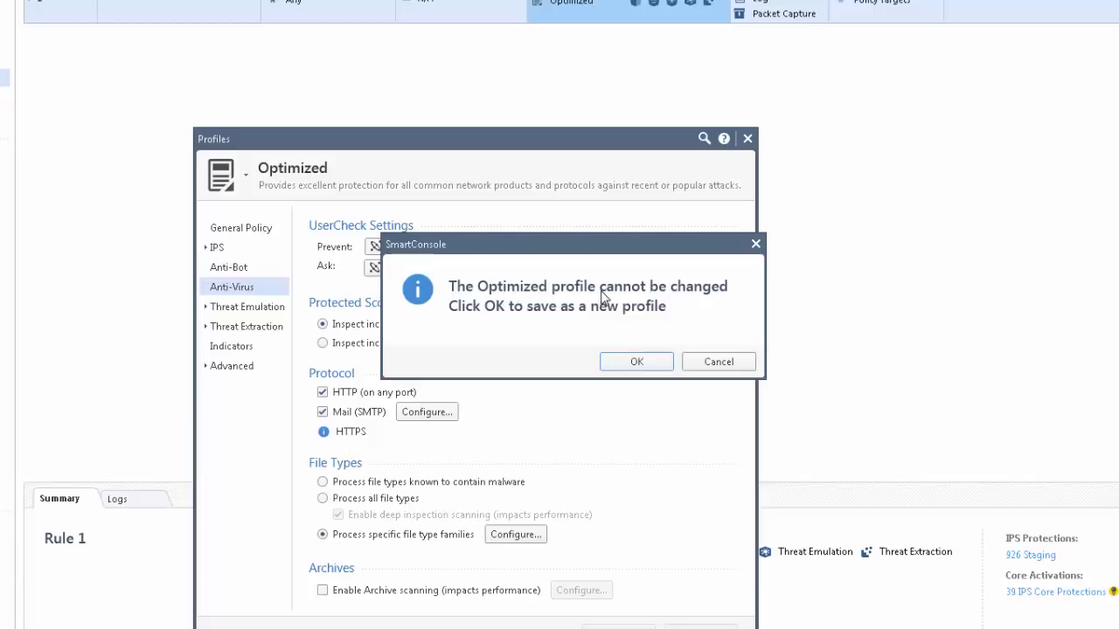
click(638, 363)
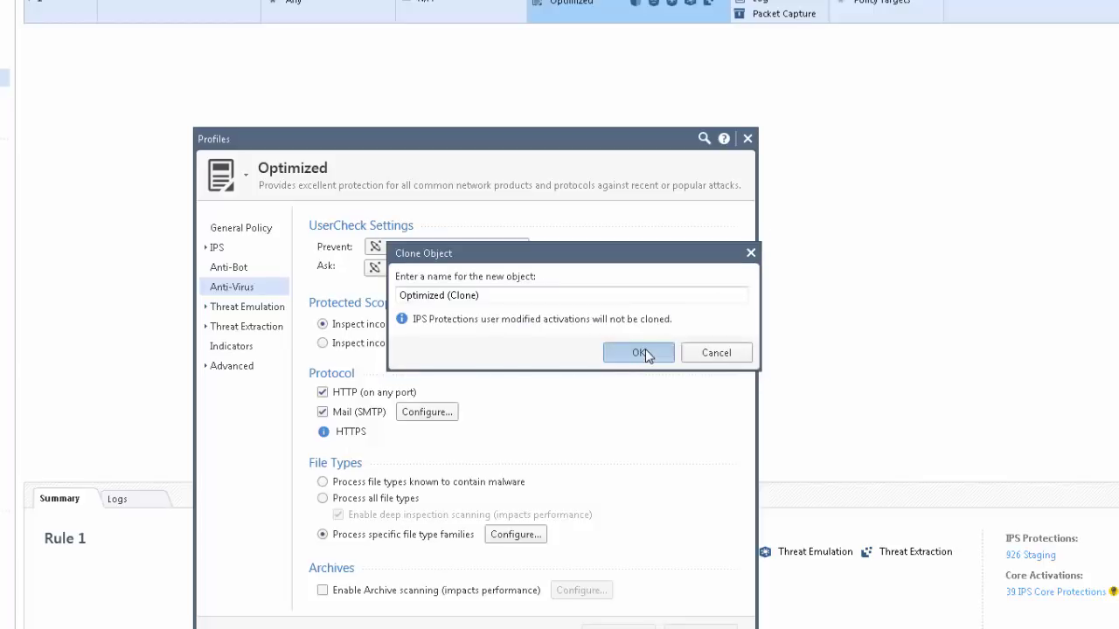
click(641, 353)
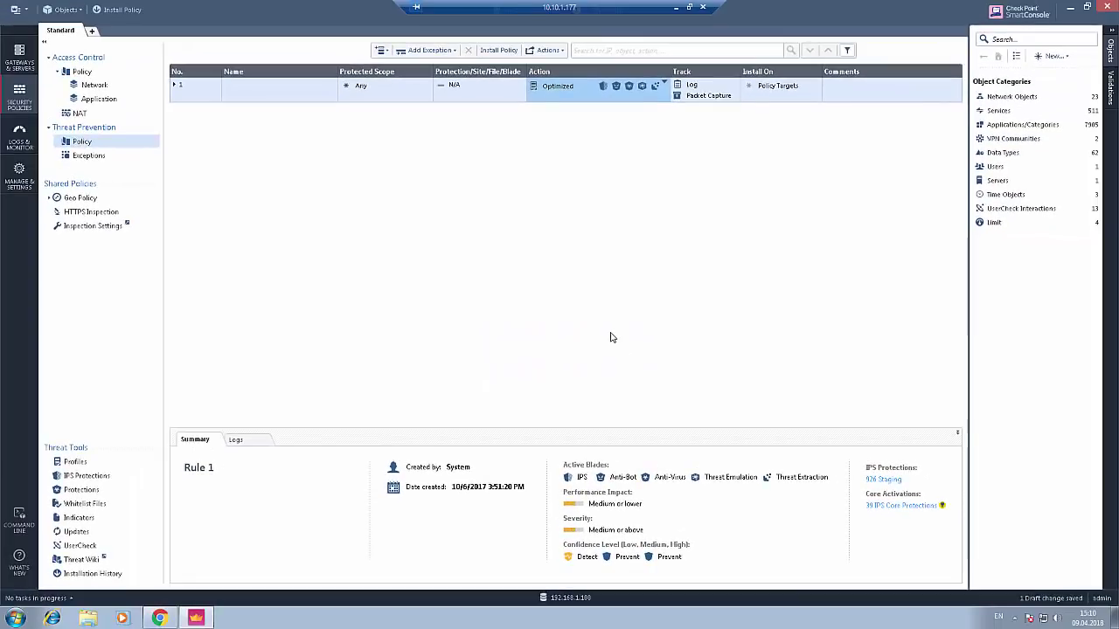
- Assign Optimized (Clone) to Rule 1's Action, then review its Anti-Virus page and close it
click(665, 86)
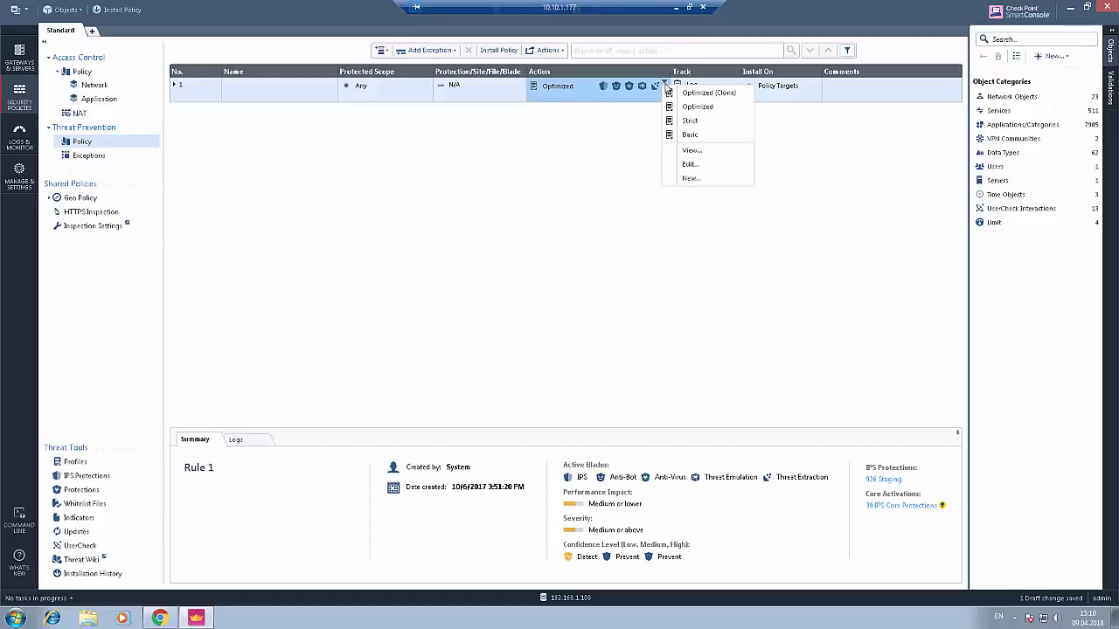
click(690, 93)
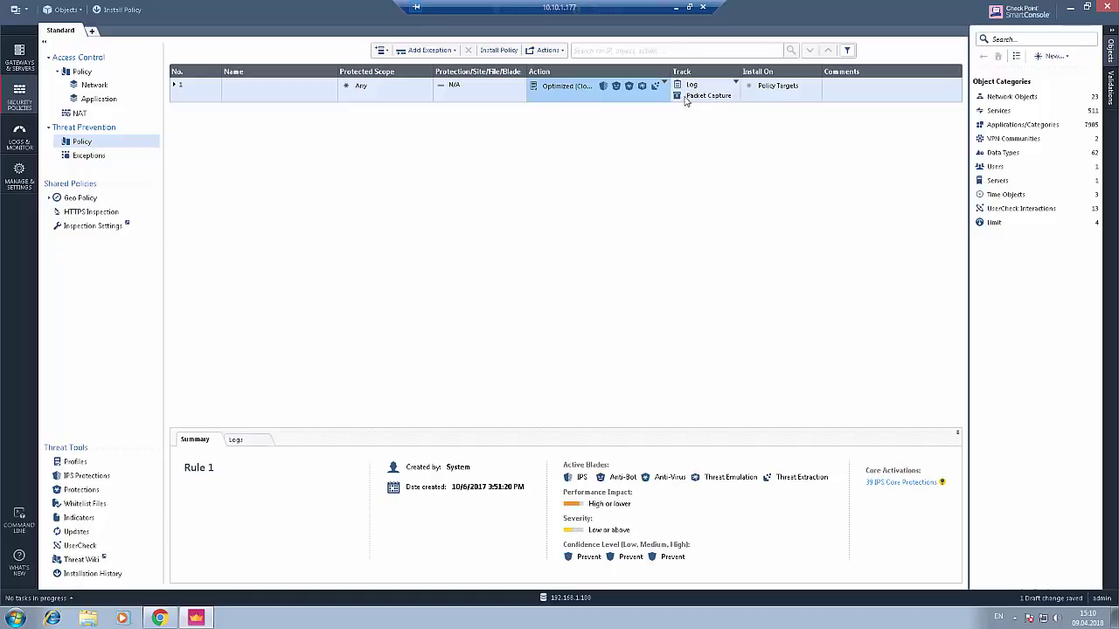
click(557, 90)
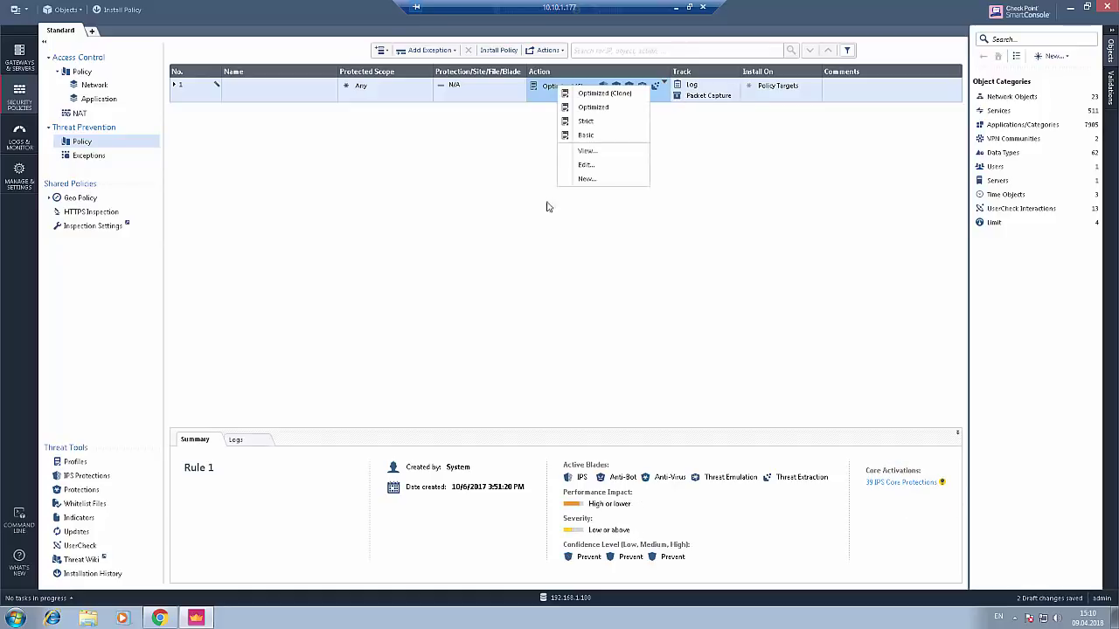
click(588, 165)
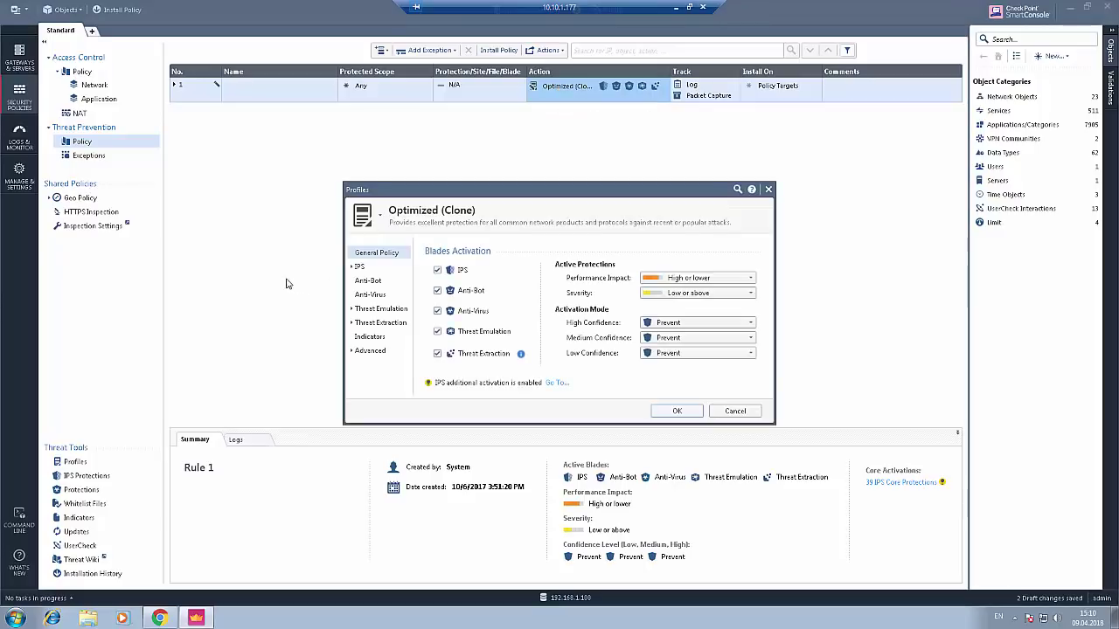
click(395, 297)
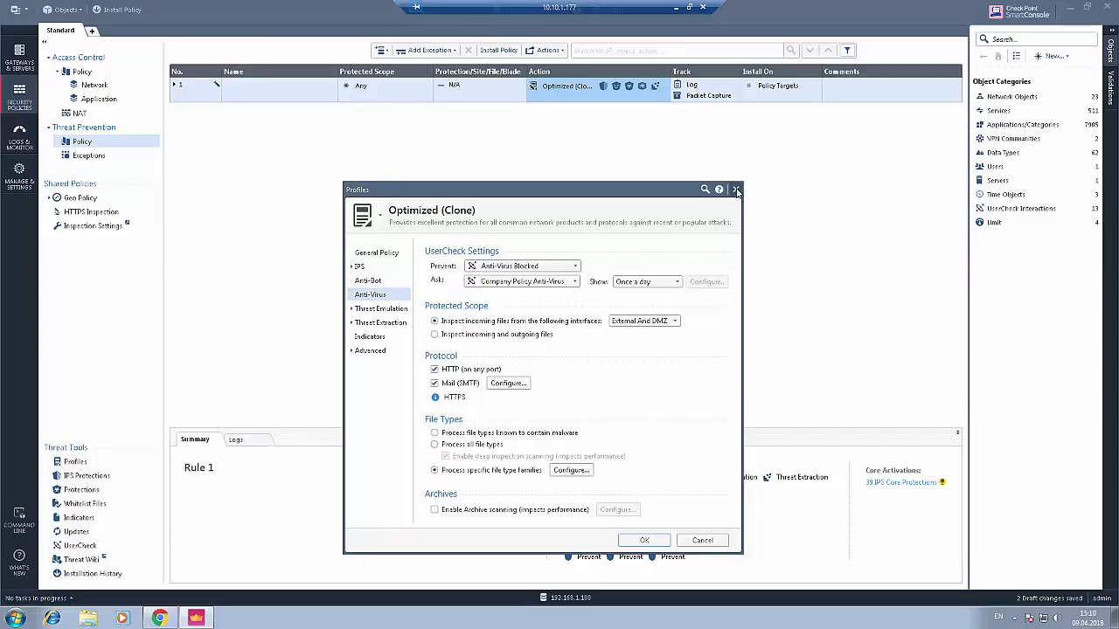
click(736, 190)
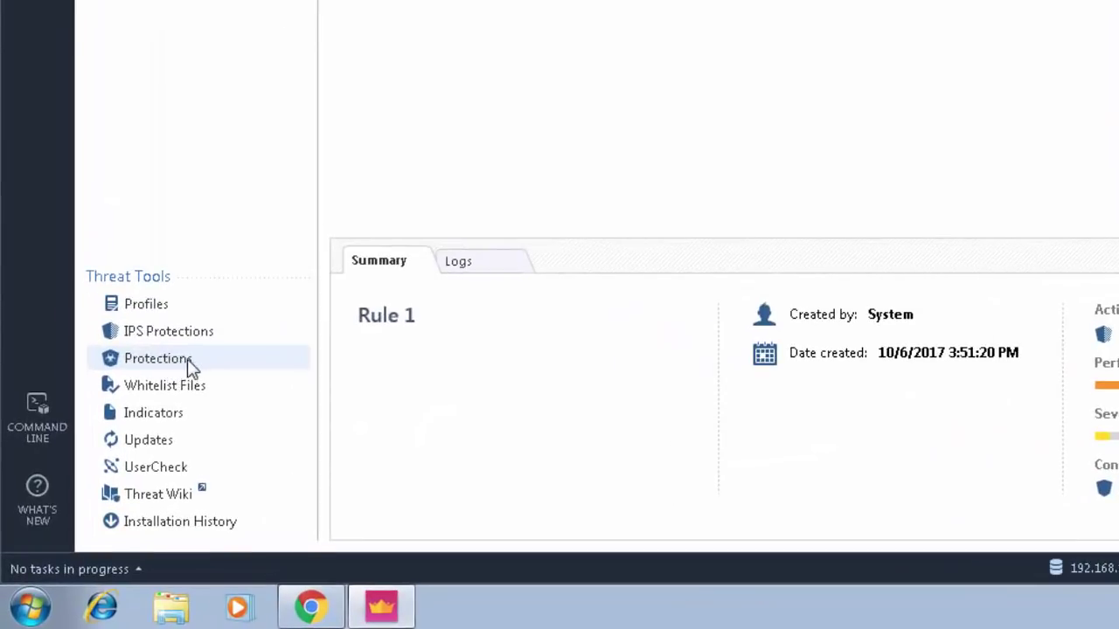
- Check the Activations of Anti-Virus Malicious Activity and Unusual Activity protections per profile
click(191, 363)
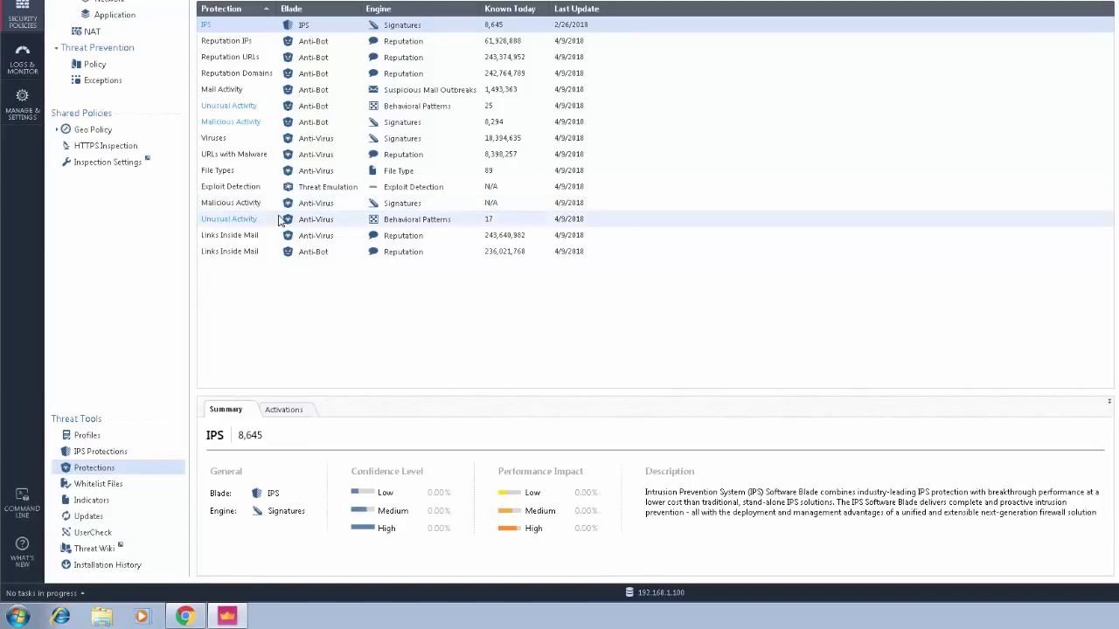
click(435, 206)
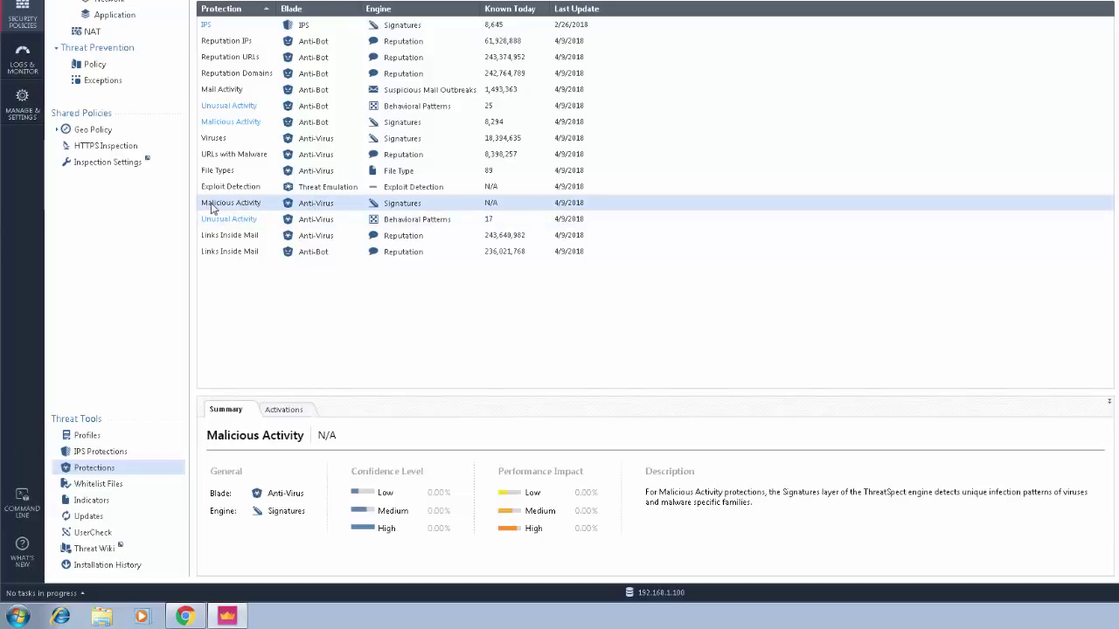
click(285, 410)
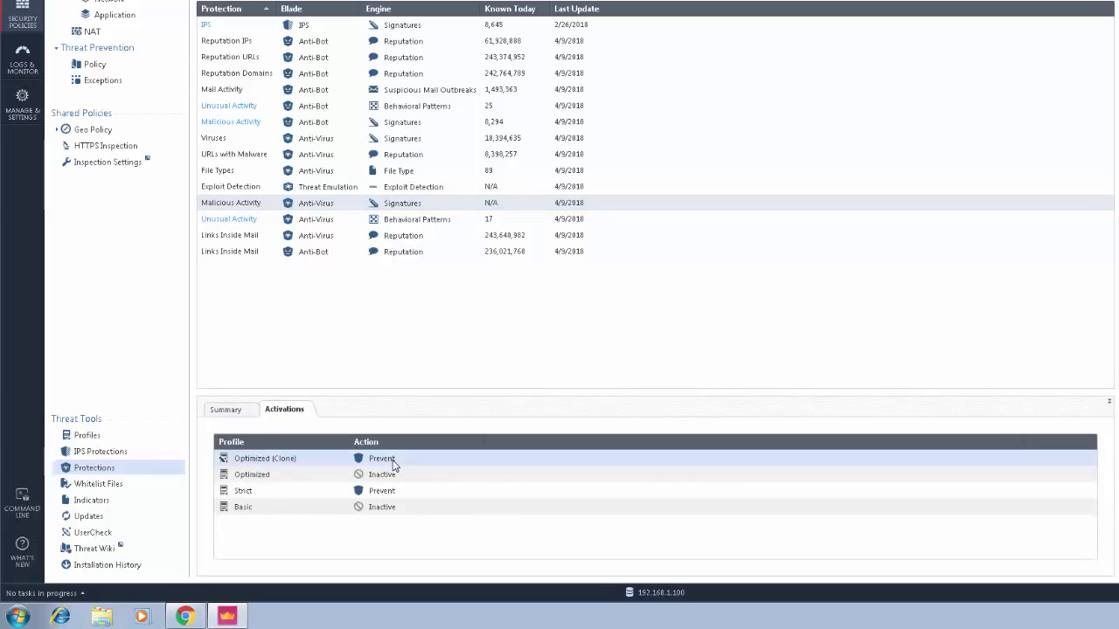
click(408, 224)
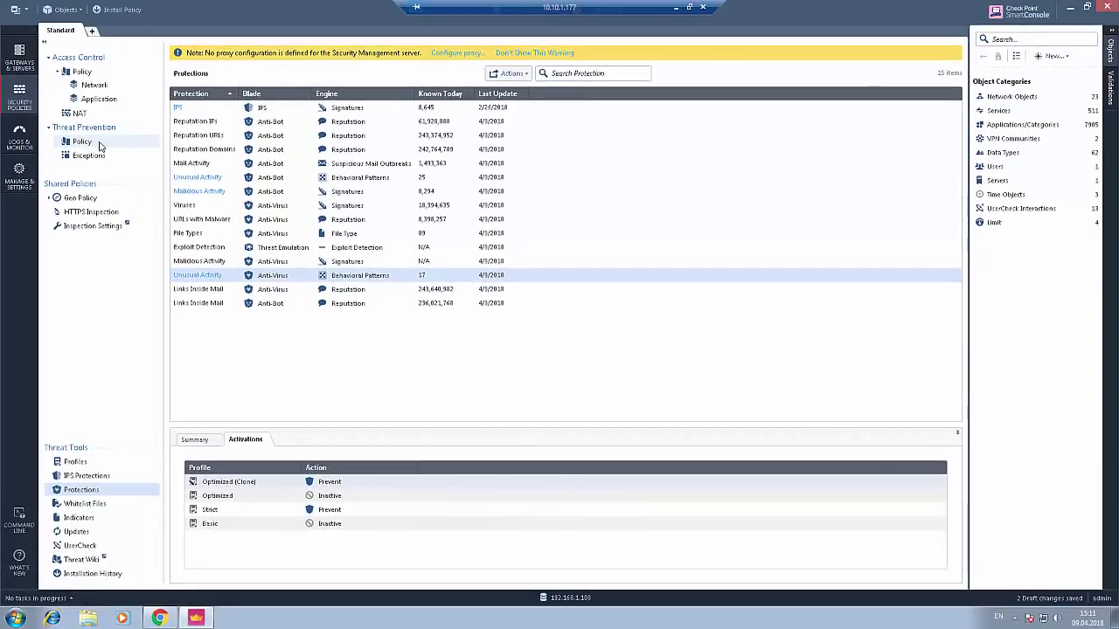
click(82, 141)
click(573, 91)
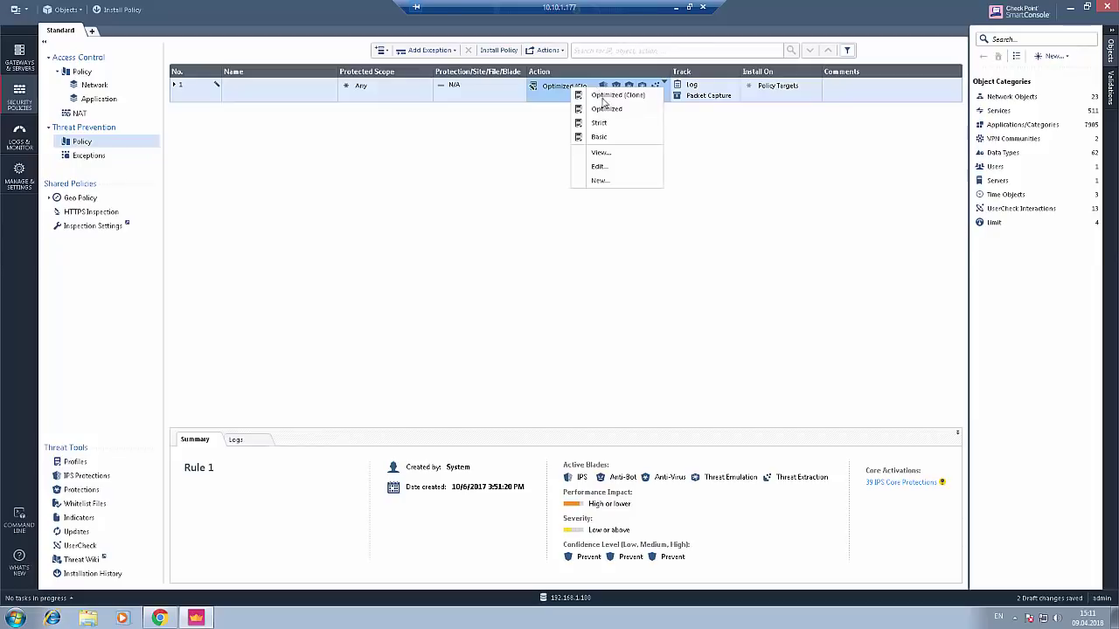
click(603, 173)
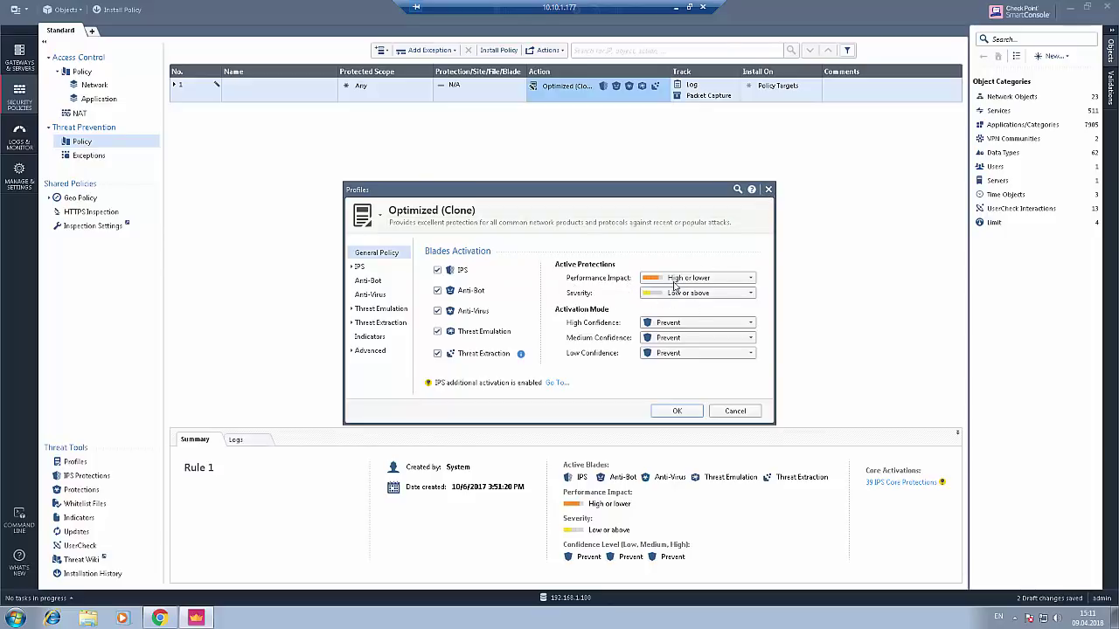
click(769, 189)
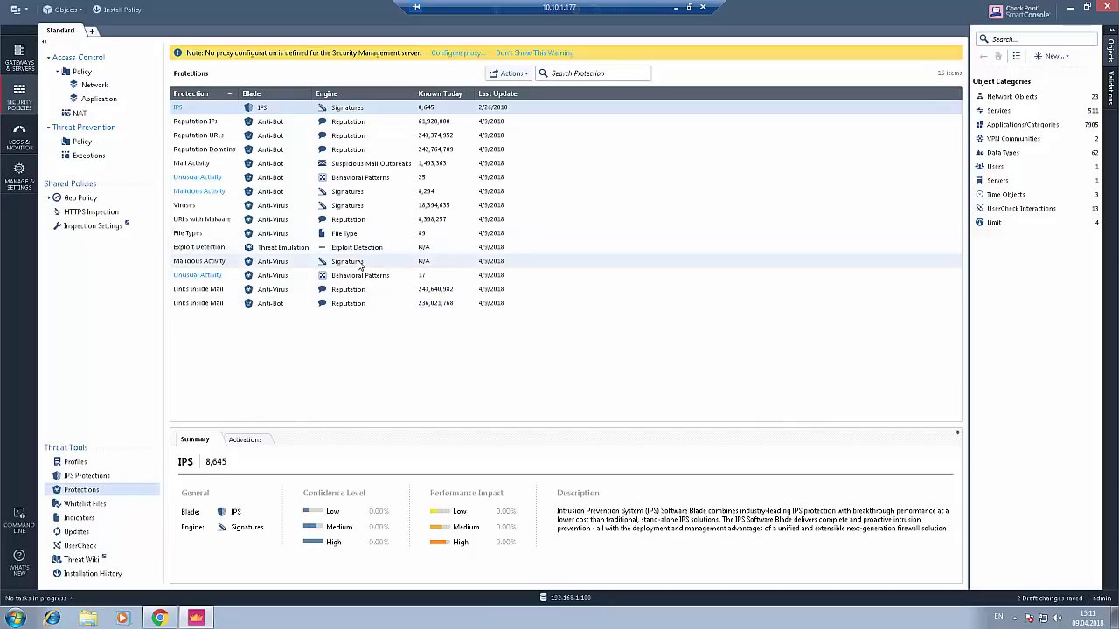
click(359, 262)
click(246, 439)
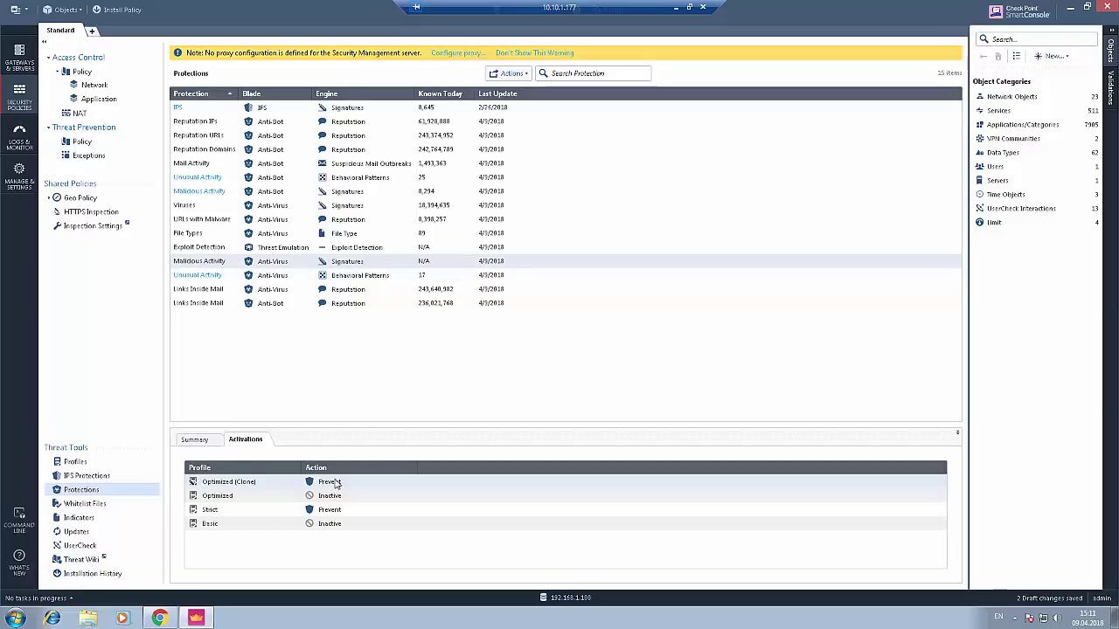
right_click(334, 482)
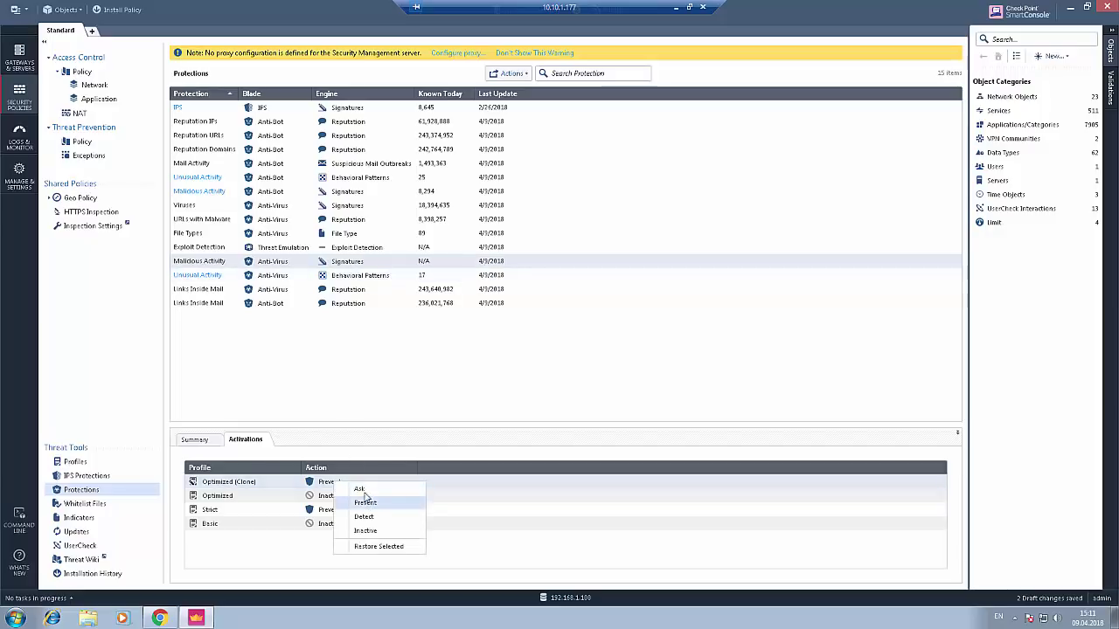
click(329, 374)
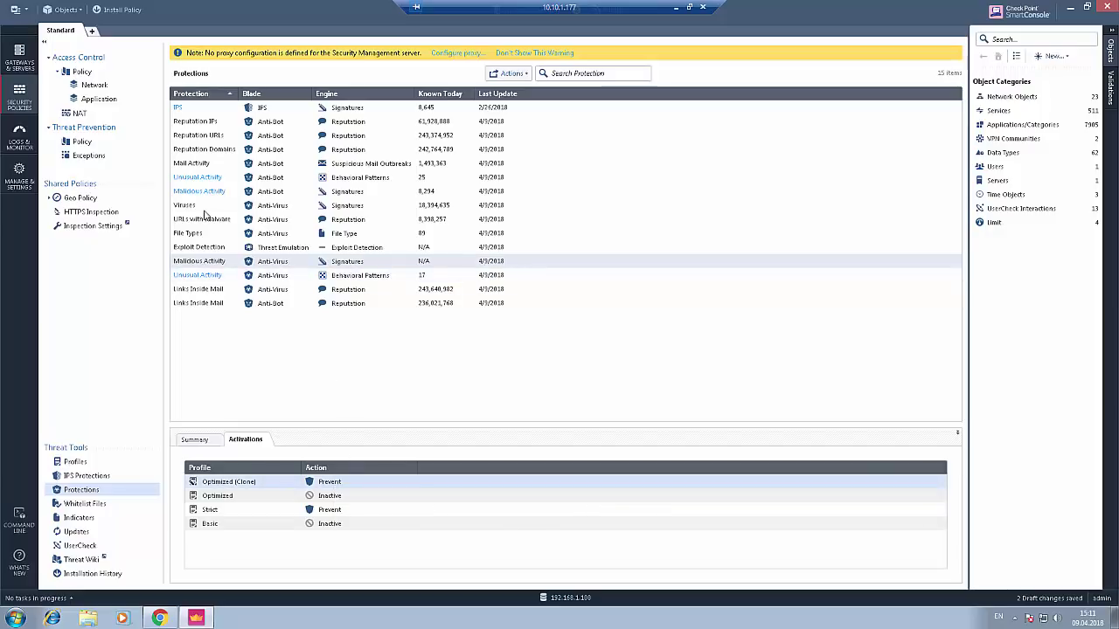
- Publish changes and install only the Threat Prevention policy on gateway gw, excluding Access Control
click(121, 9)
click(613, 374)
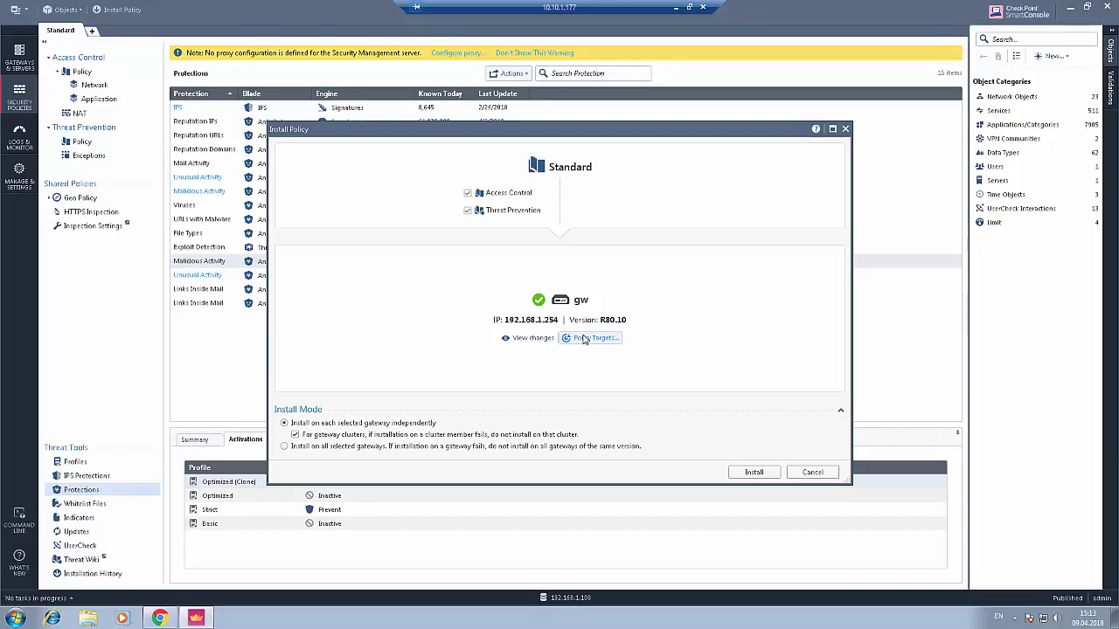
click(468, 194)
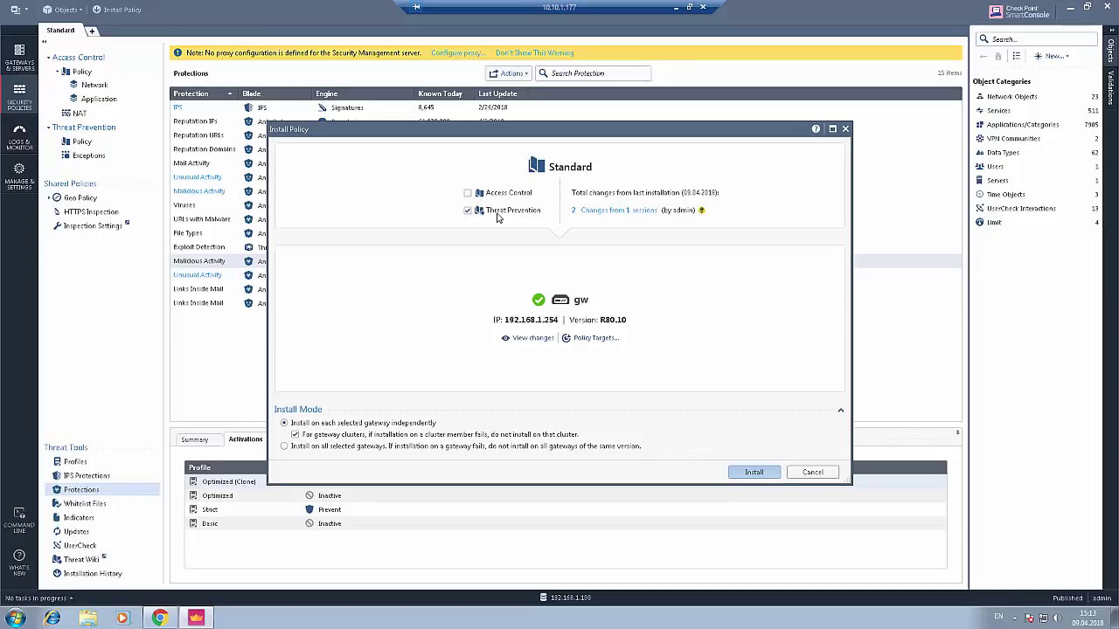
key(Return)
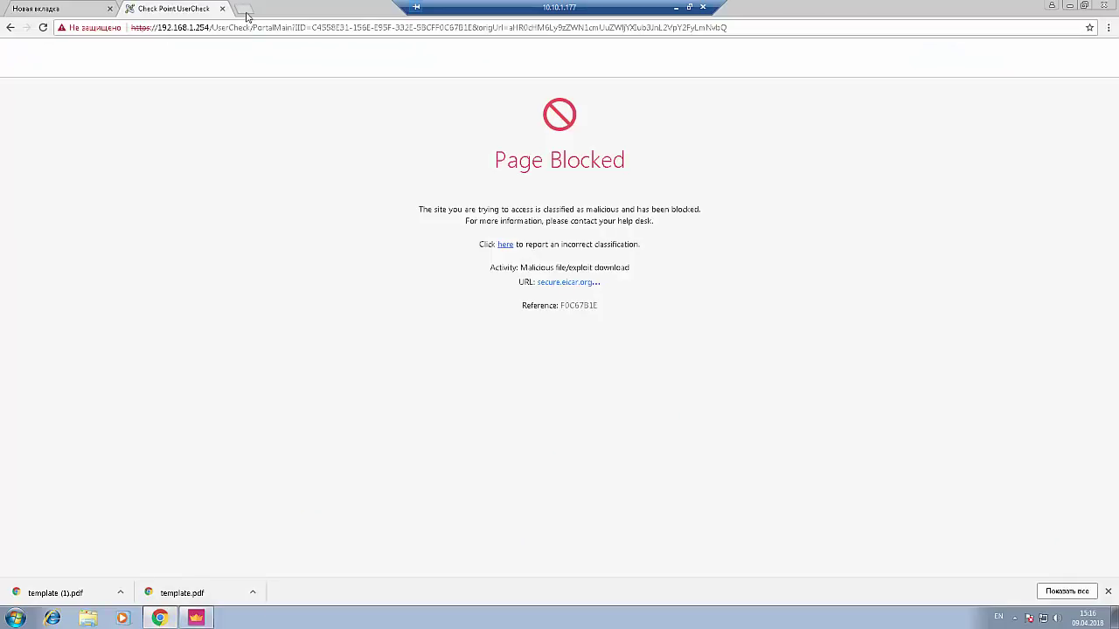
- Try downloading template.pdf from the Kali web server at 10.10.10.106:8000, then open SmartConsole's Logs view
click(248, 16)
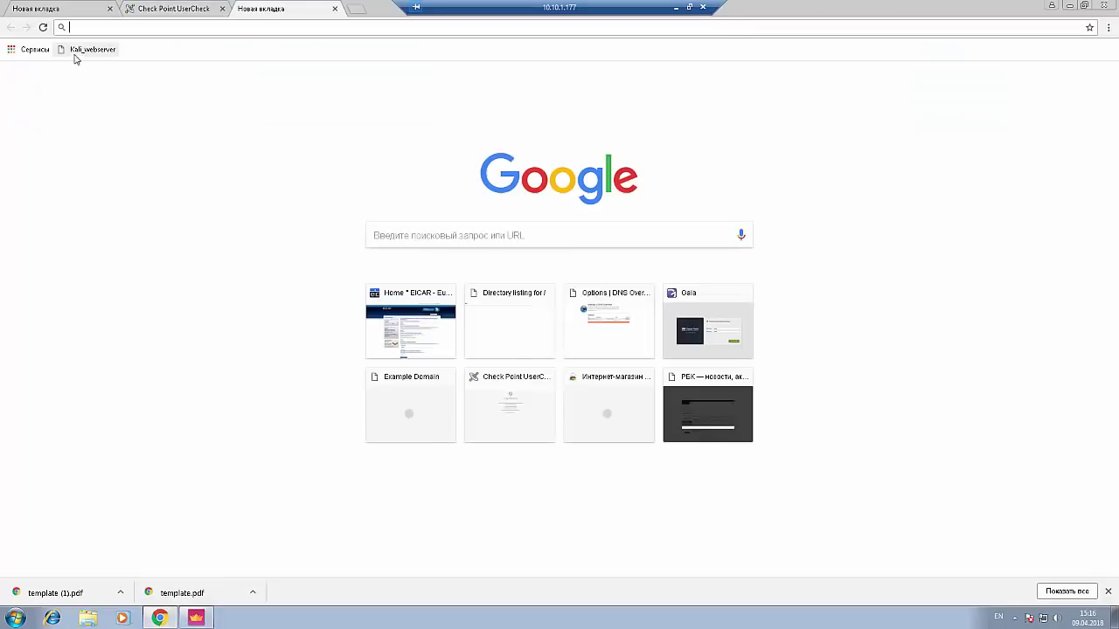
click(90, 49)
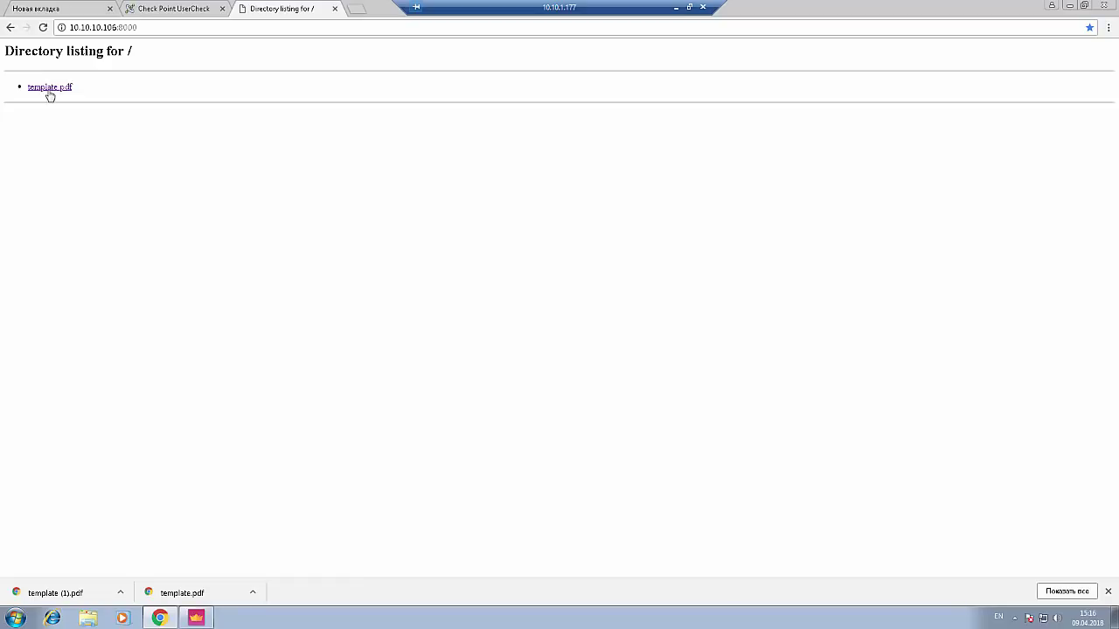
click(50, 88)
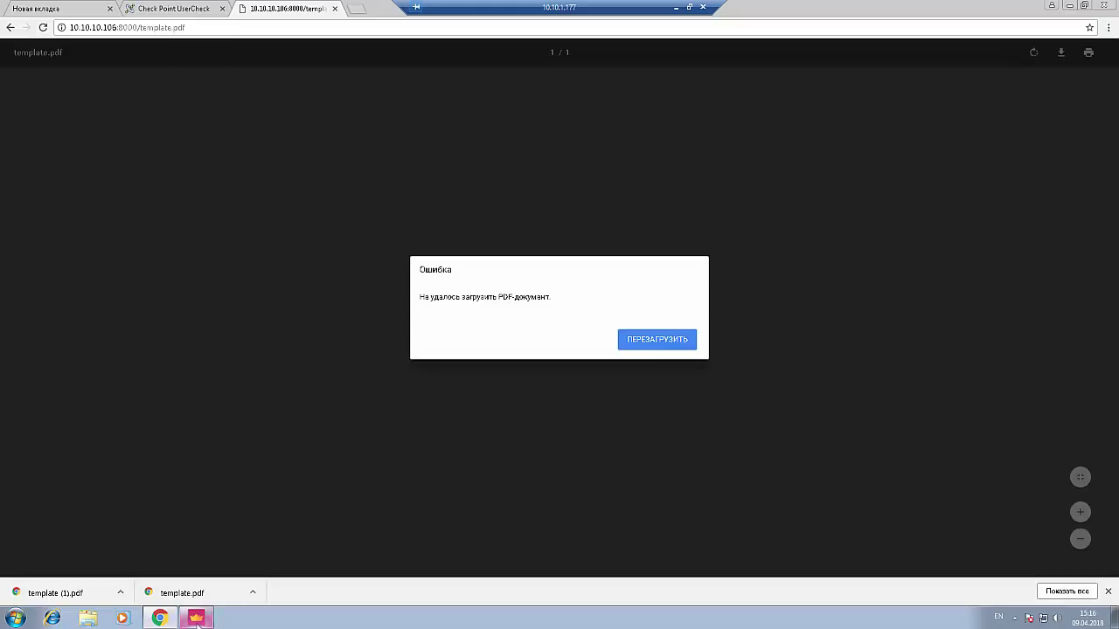
click(196, 618)
click(19, 135)
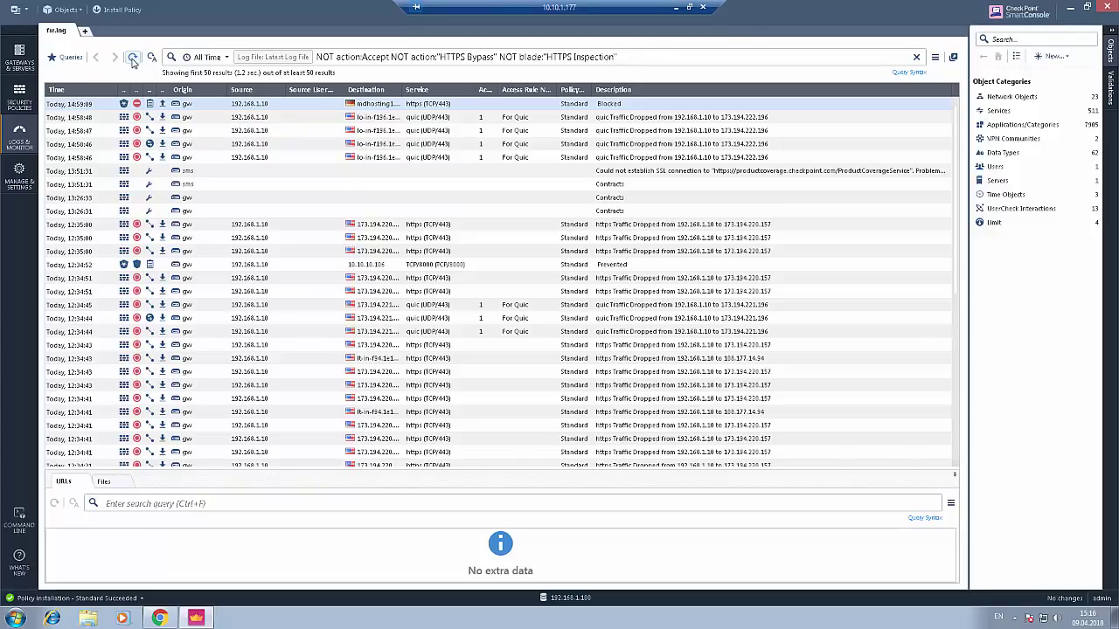
- Refresh the logs and inspect the 15:18:44 Anti-Virus Prevent entry for template.pdf
click(132, 57)
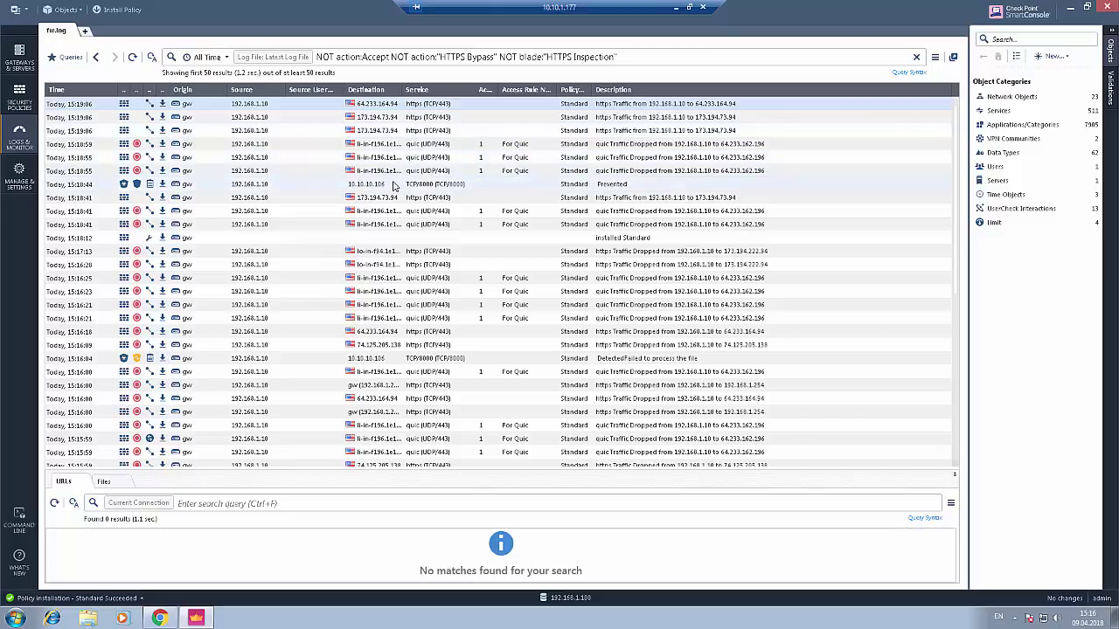
double_click(249, 186)
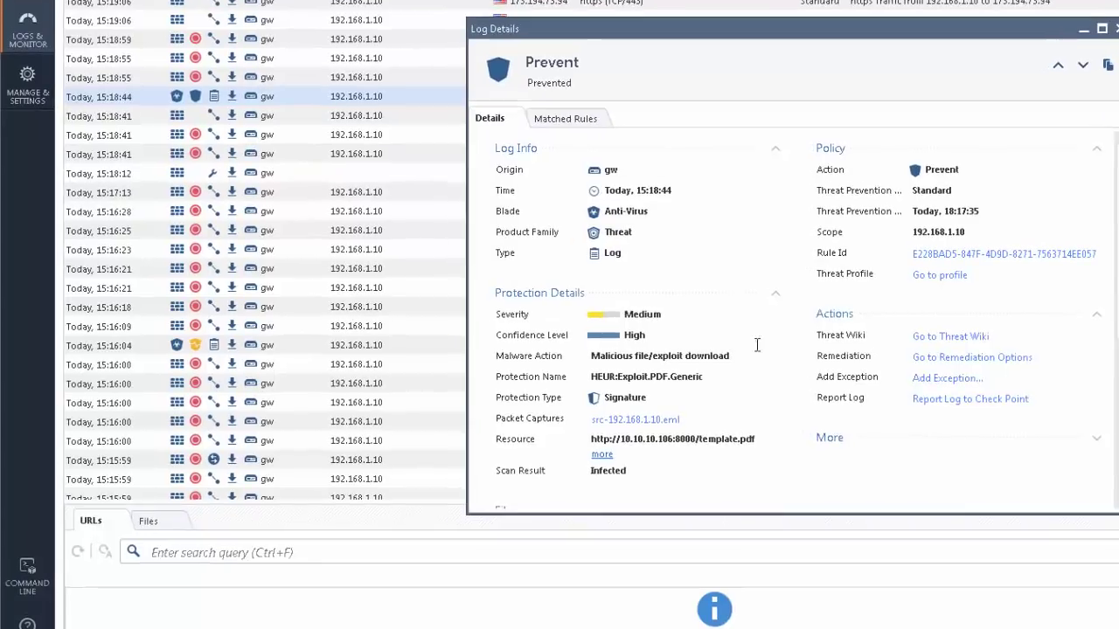
scroll(744, 317, down, 2)
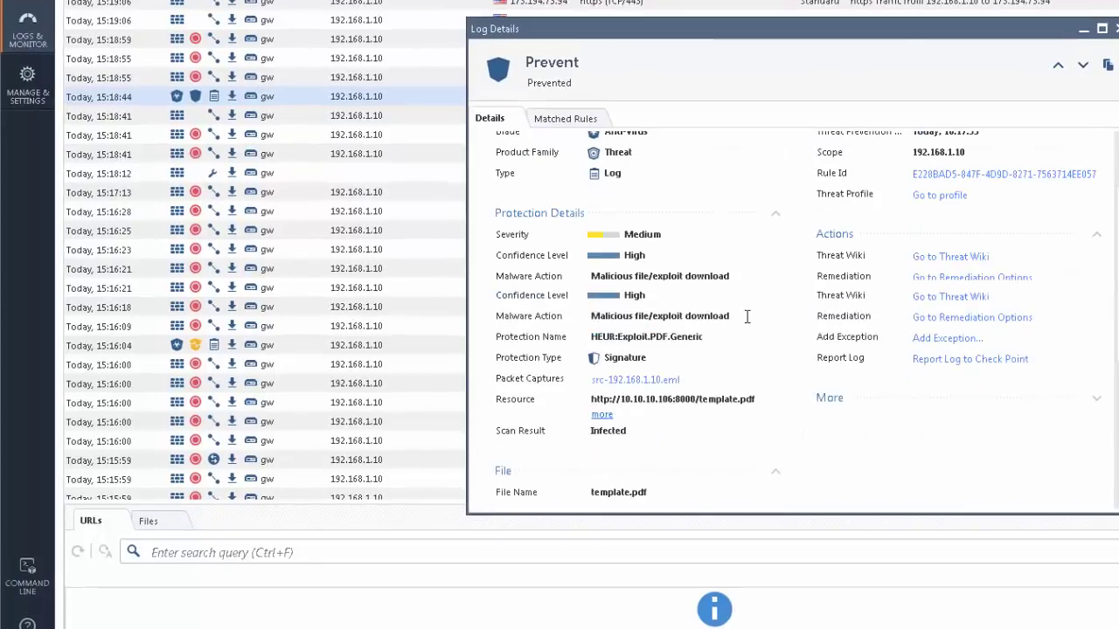
double_click(607, 452)
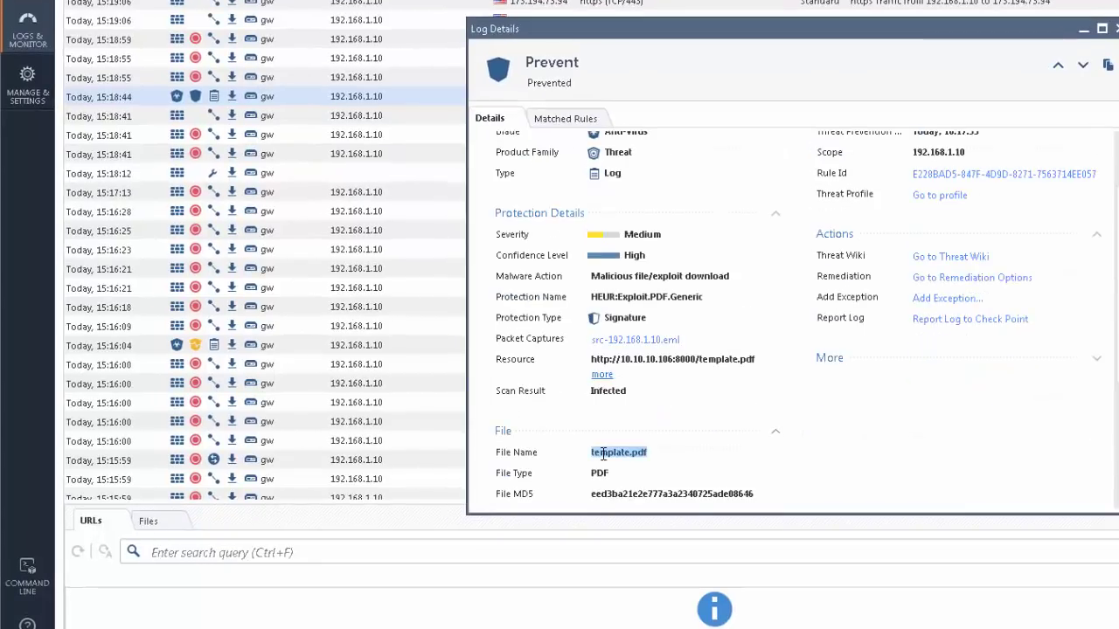
triple_click(610, 278)
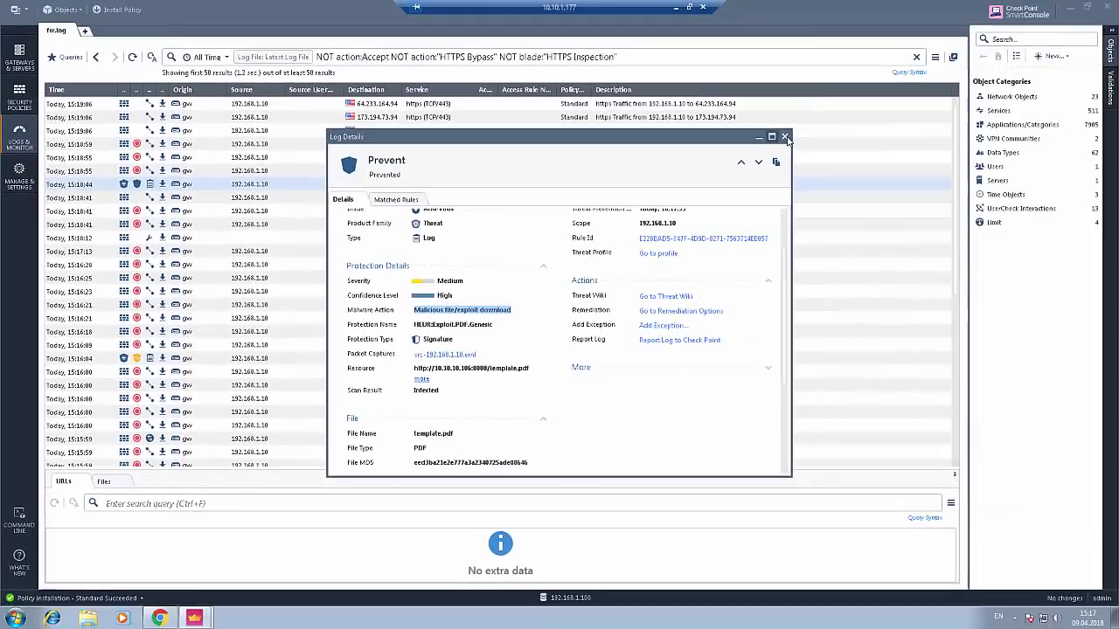
- Close the log details and bring up the Kali VM's lock-screen password prompt
click(783, 136)
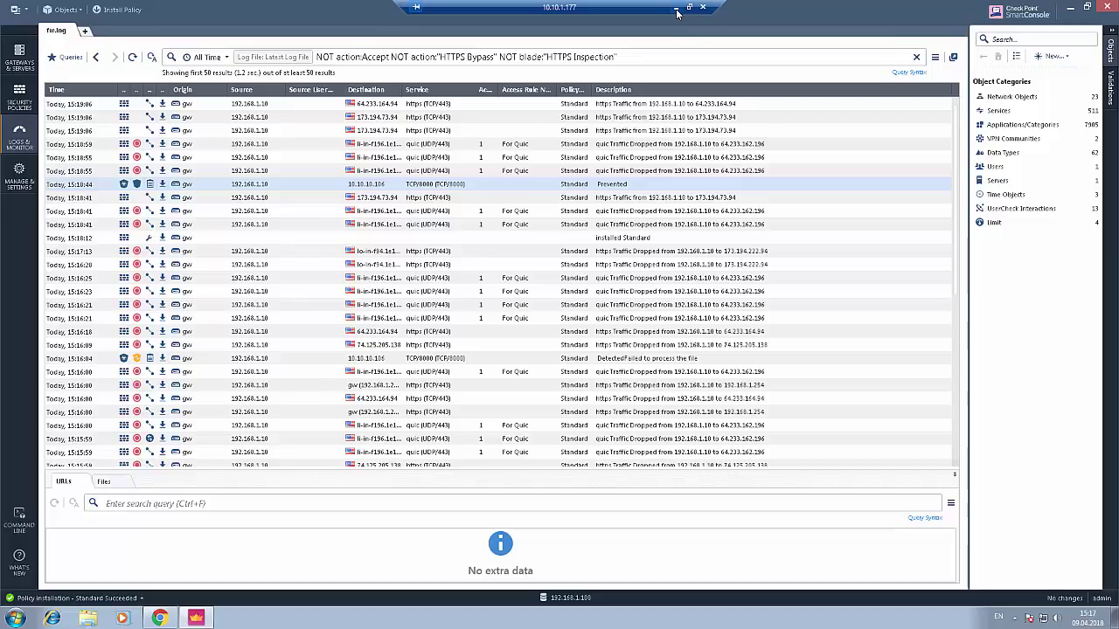
click(676, 10)
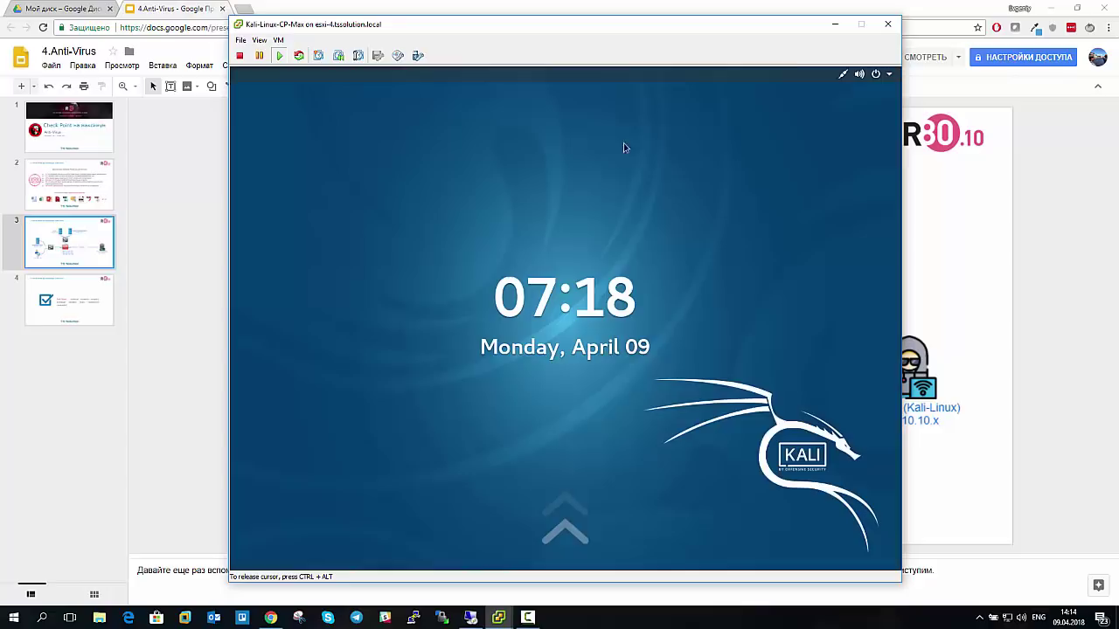
drag(588, 284, 594, 196)
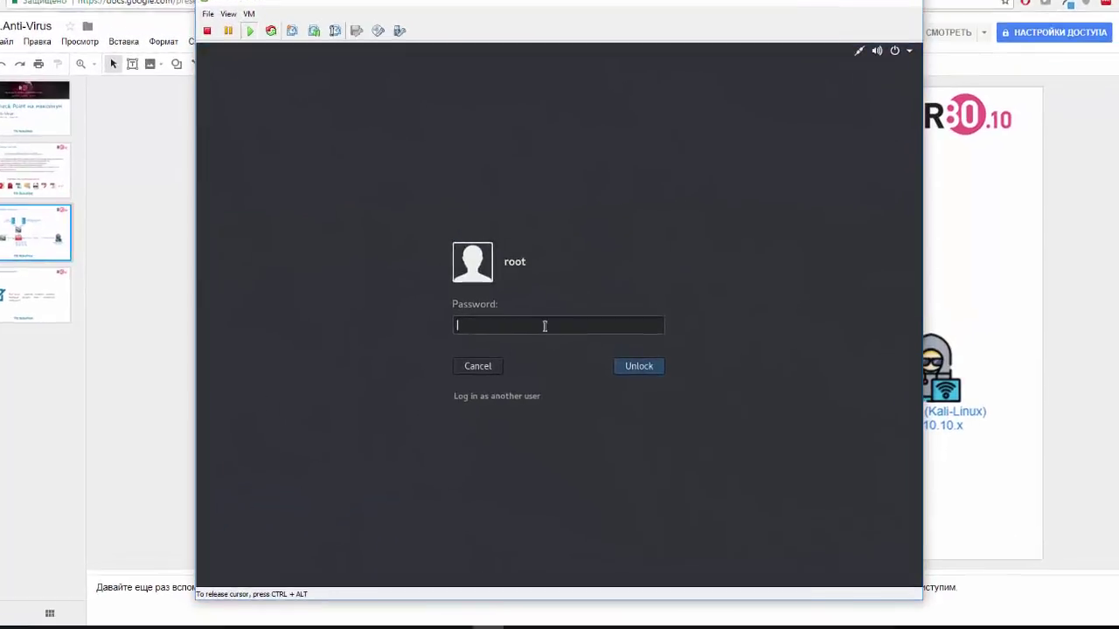
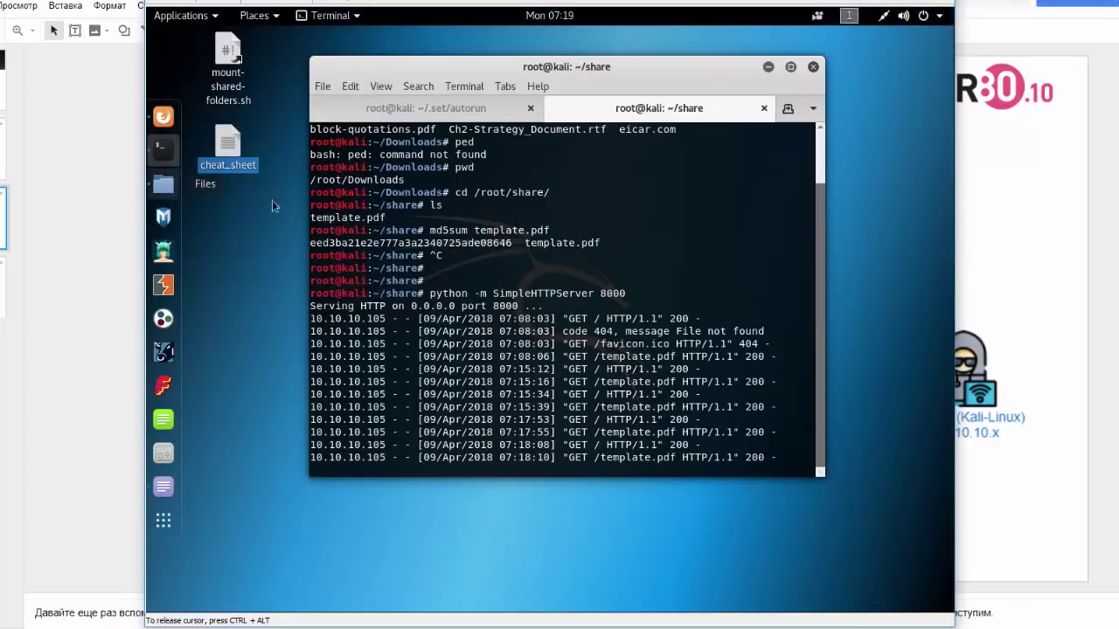
- Compress template.pdf in the share folder into a .7z archive named template.7z
click(172, 197)
click(442, 237)
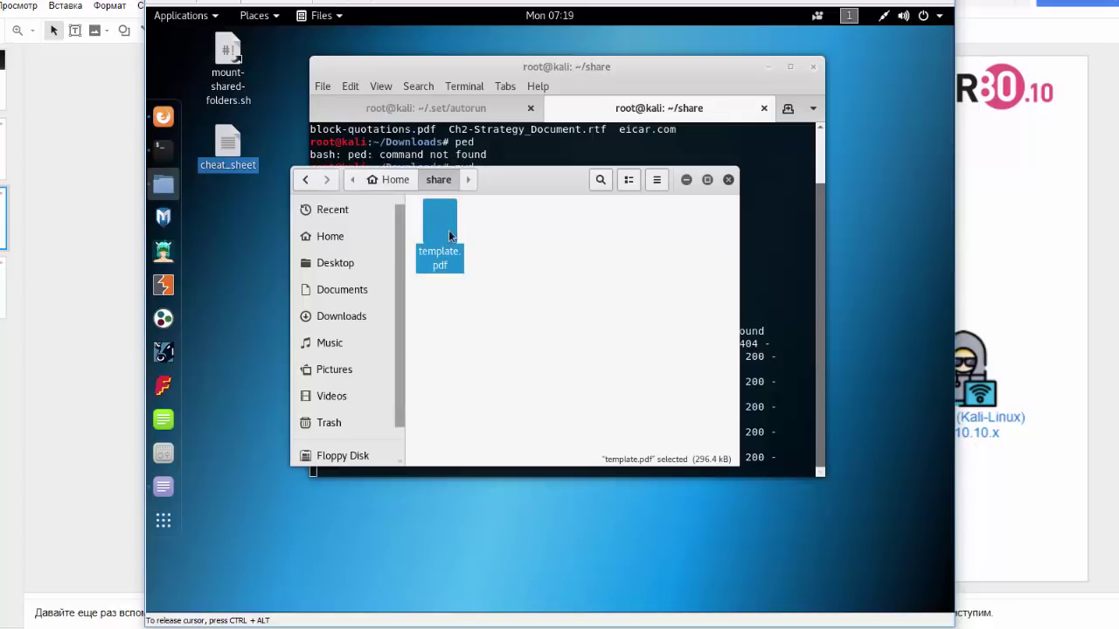
right_click(448, 231)
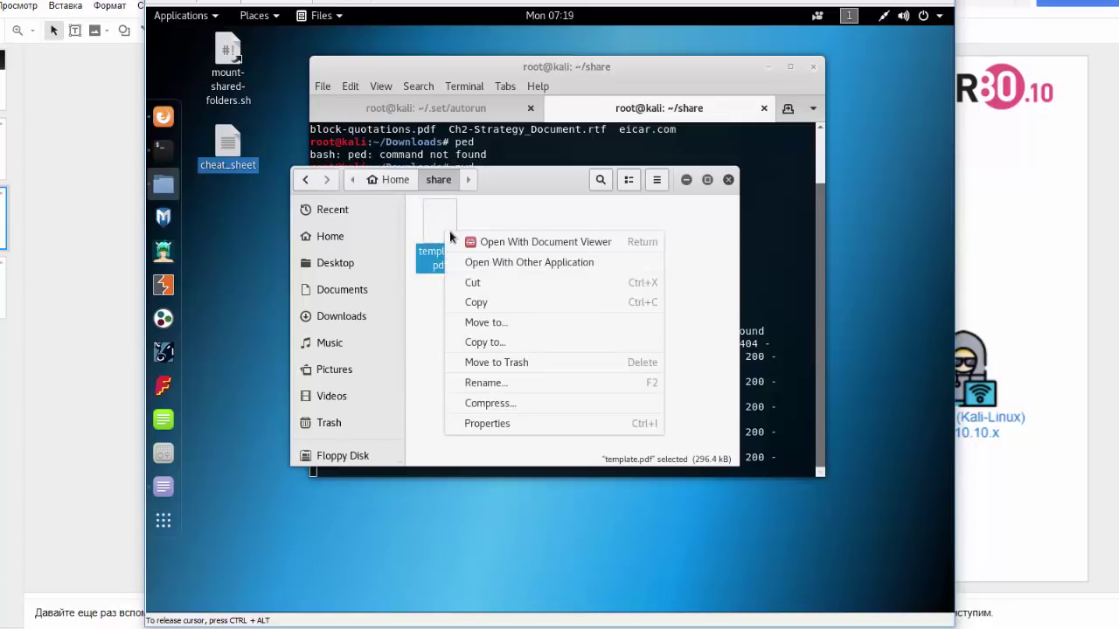
click(502, 408)
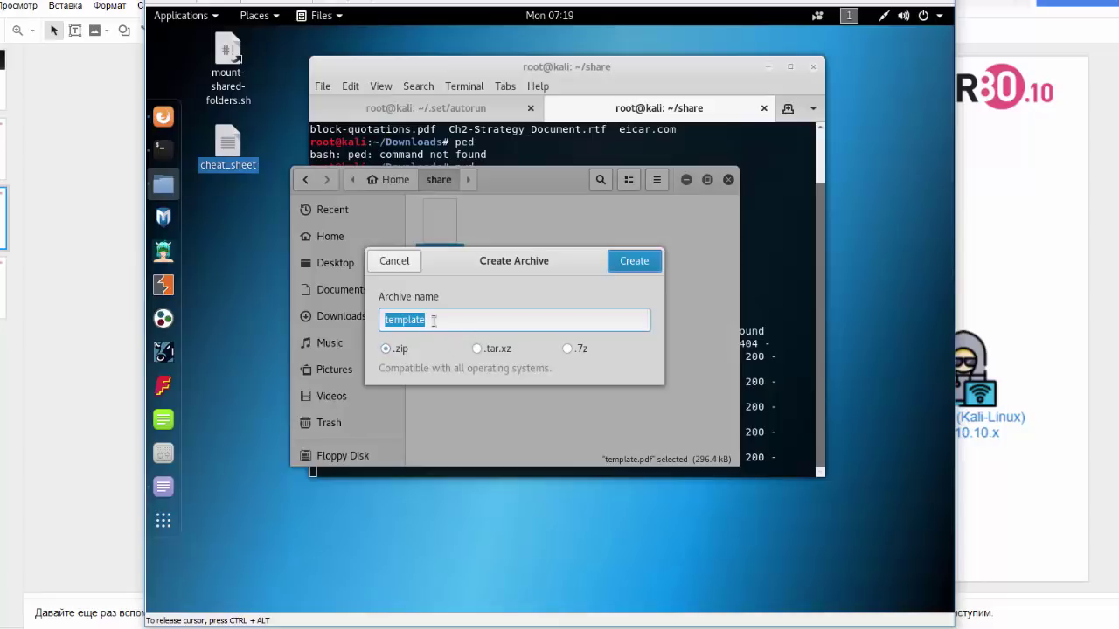
click(566, 351)
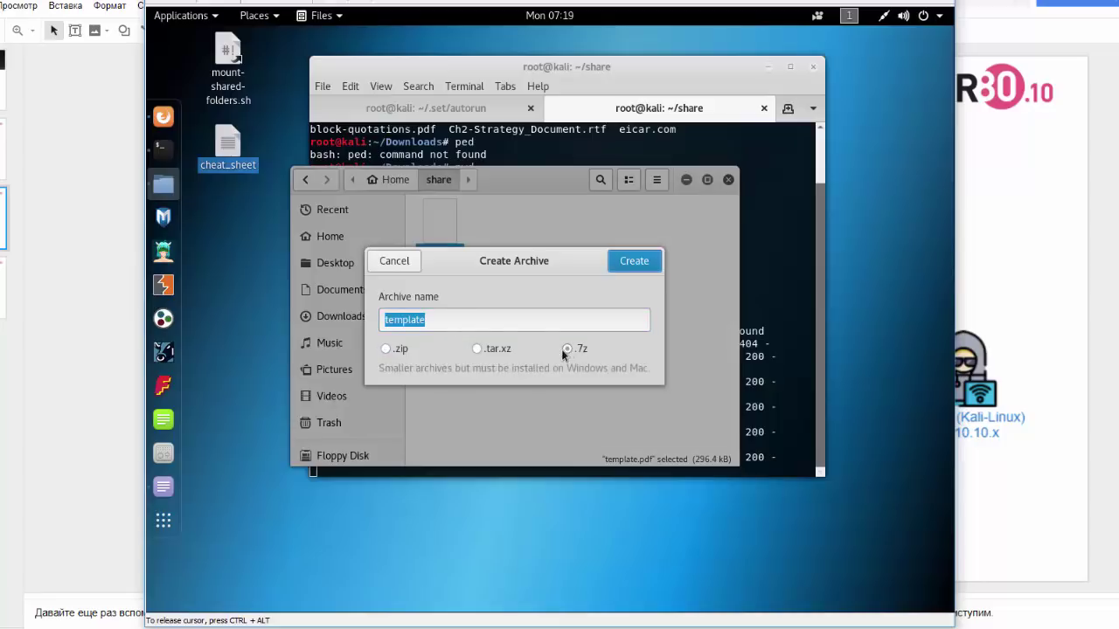
click(625, 269)
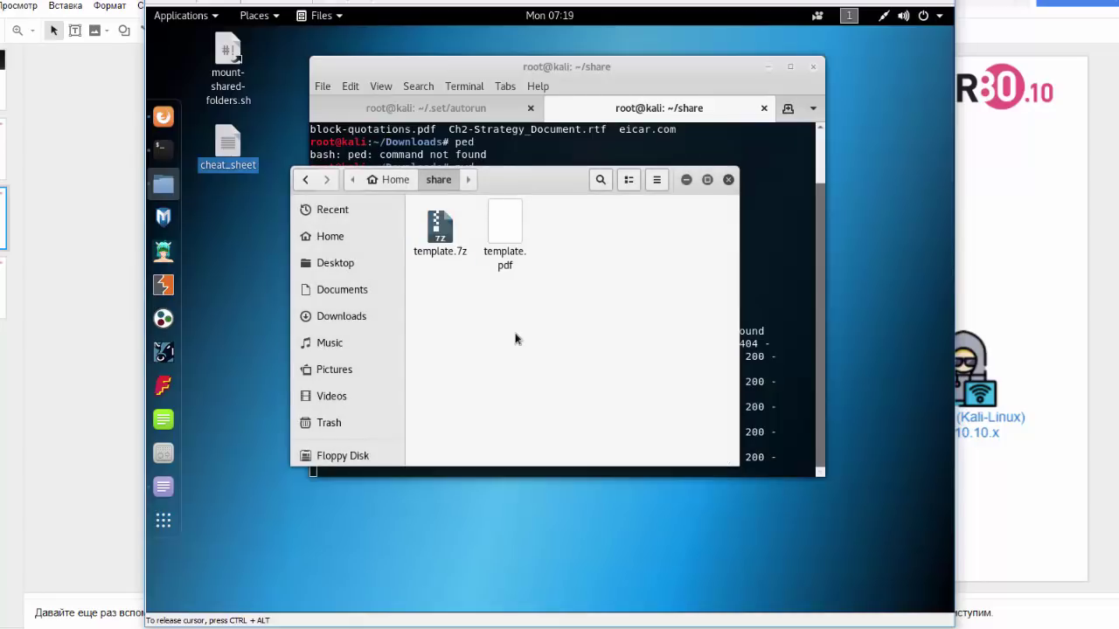
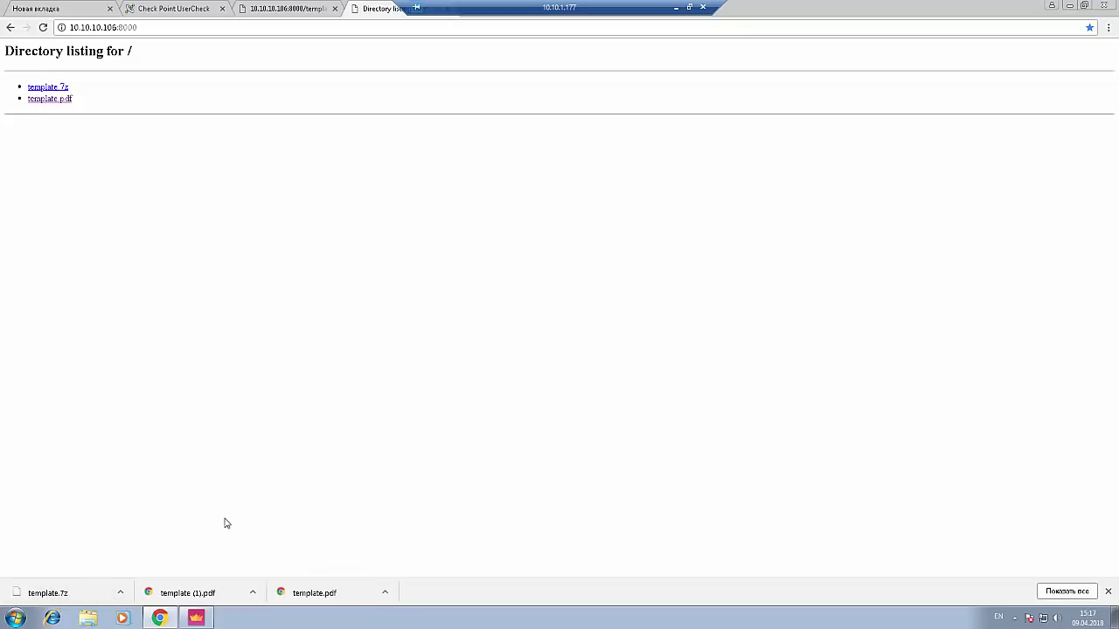
- Switch from Chrome to the Check Point SmartConsole window showing the firewall log
click(196, 618)
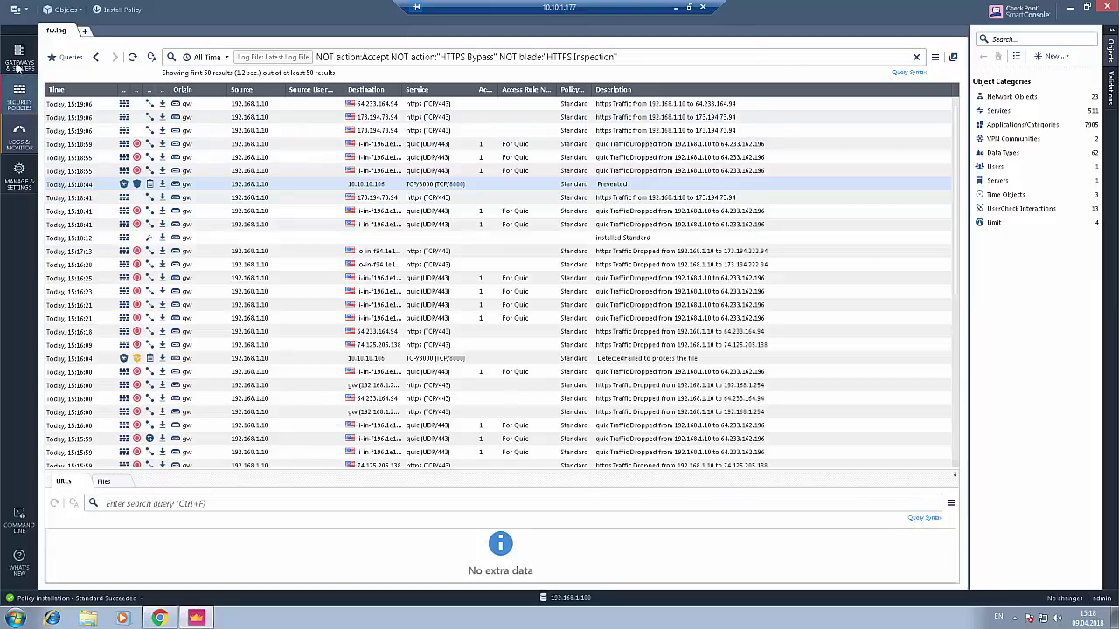
- Show the Threat Prevention policy and bring up the profile choices for rule 1's Action
click(19, 95)
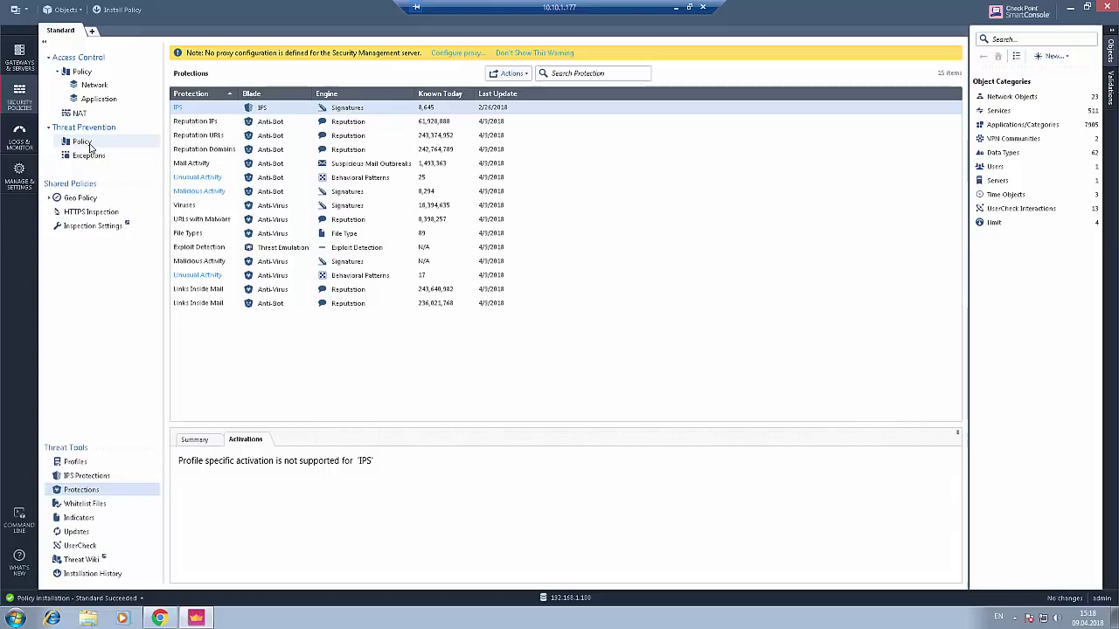
click(83, 141)
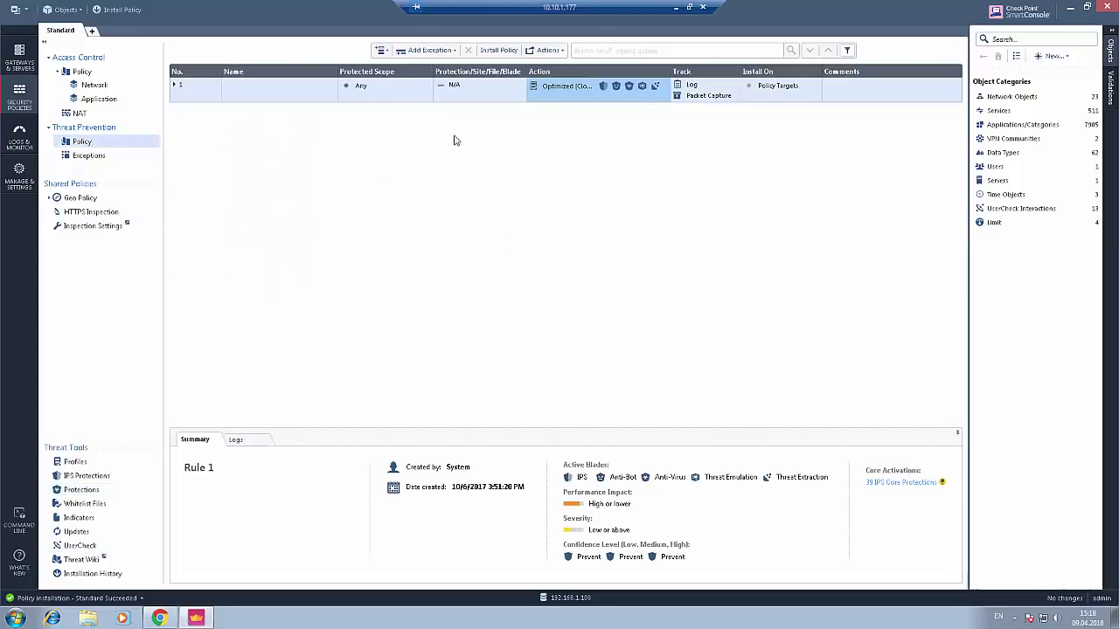
click(563, 91)
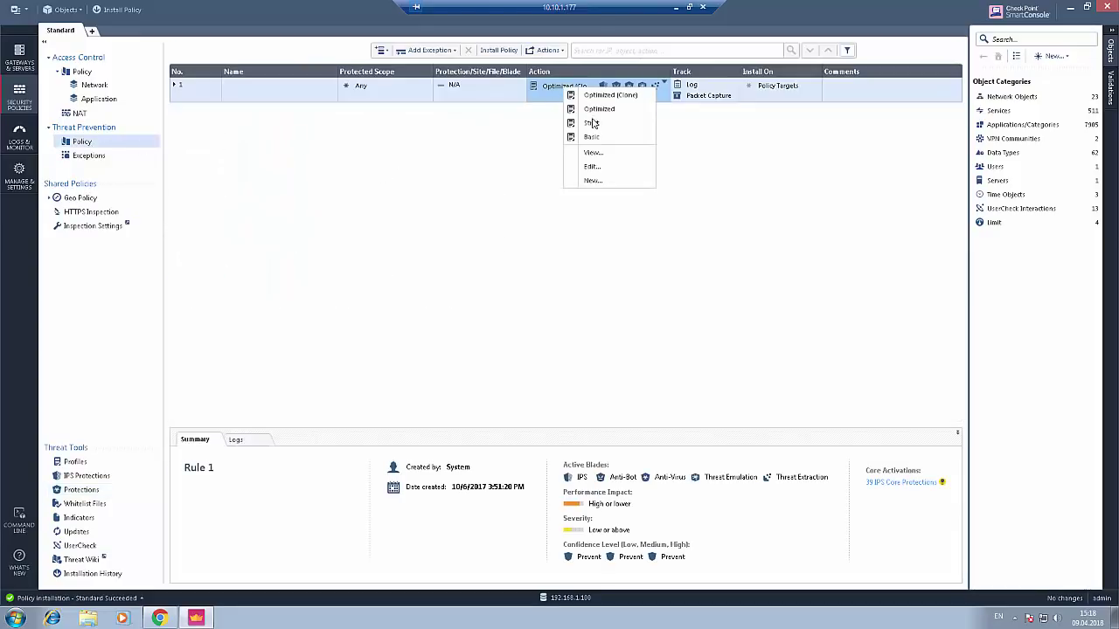
- Edit the Optimized (Clone) profile and enable Anti-Virus archive scanning, opening its configuration
click(596, 162)
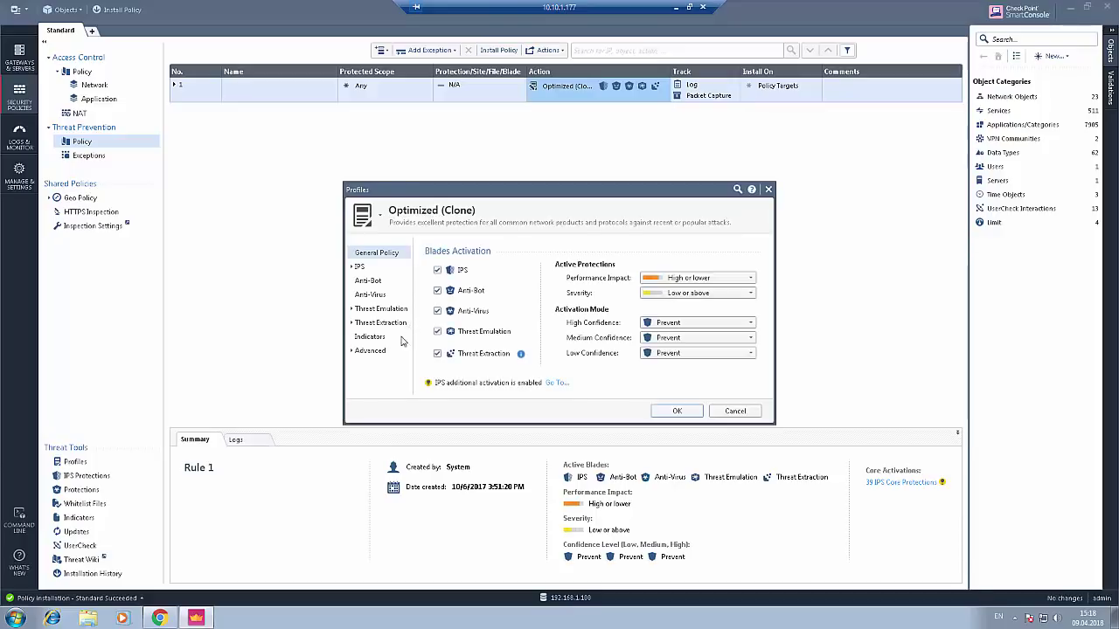
click(370, 295)
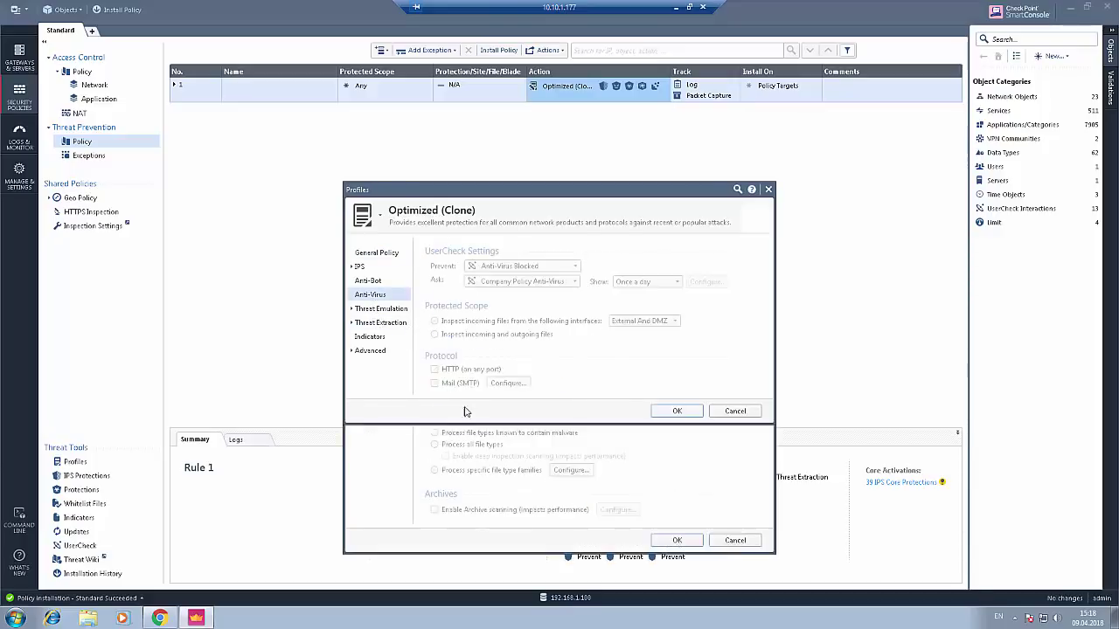
click(434, 510)
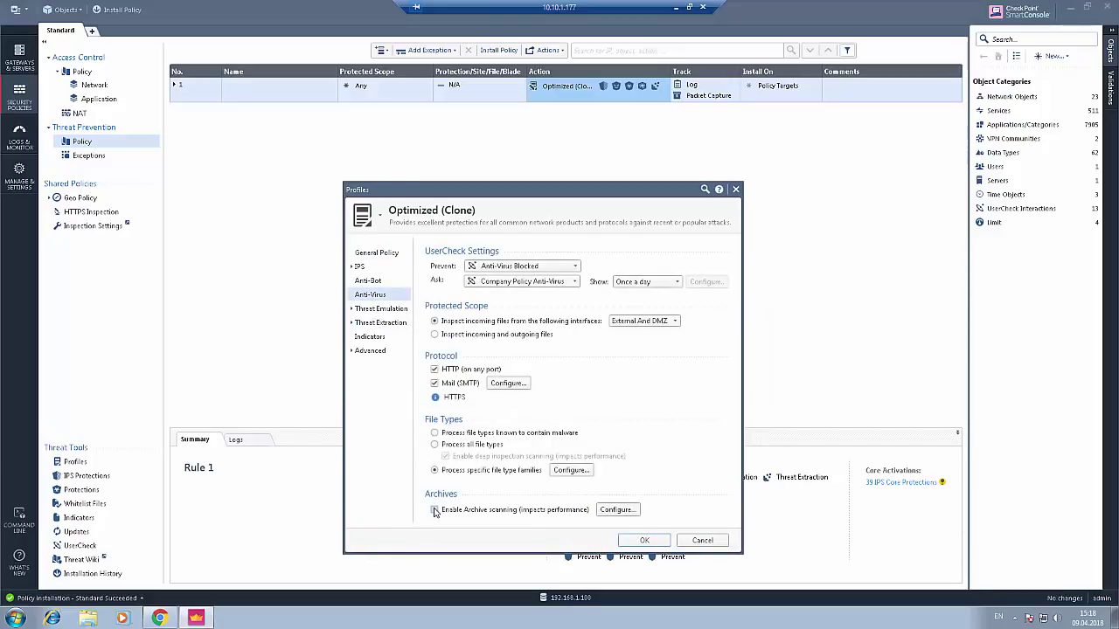
click(616, 510)
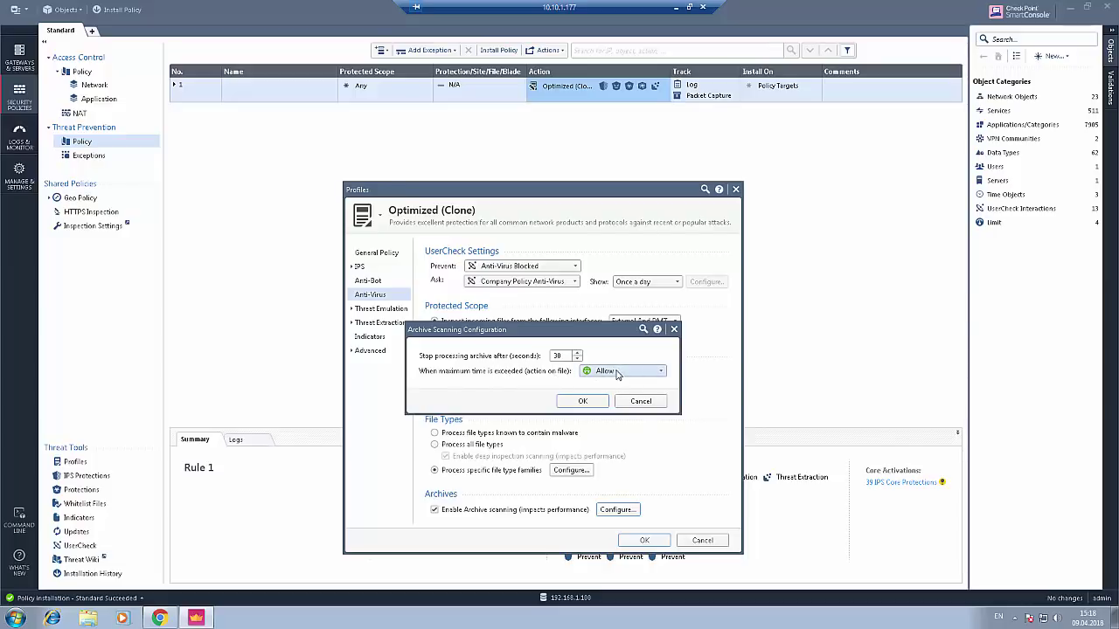
- Set the 30-second archive scanning timeout action to Block and save the Optimized (Clone) profile
click(624, 374)
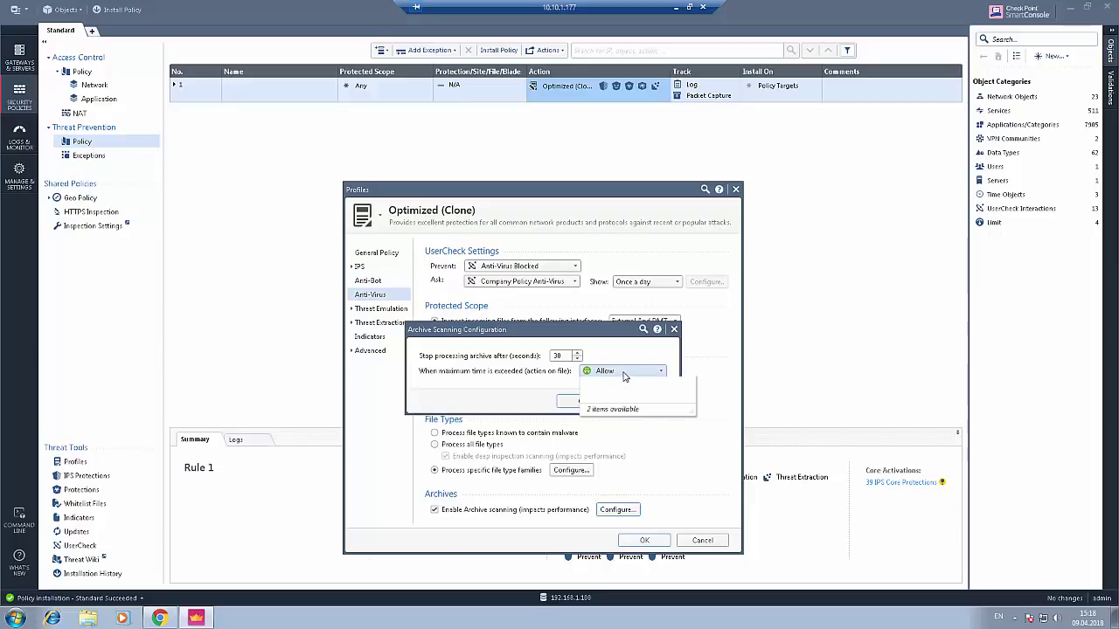
click(601, 418)
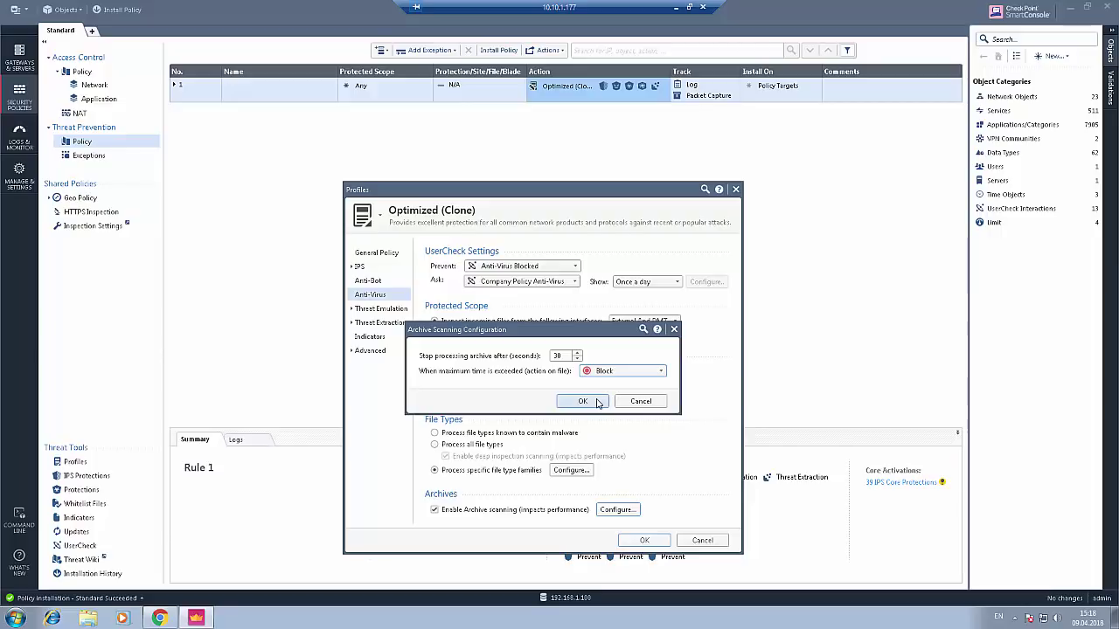
click(598, 402)
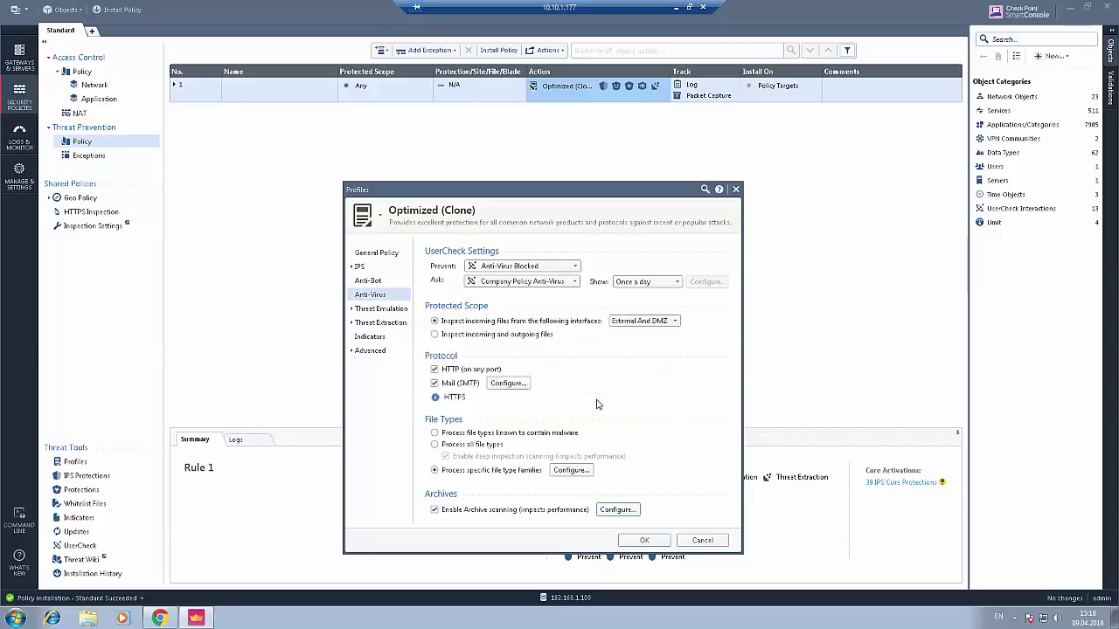
click(643, 541)
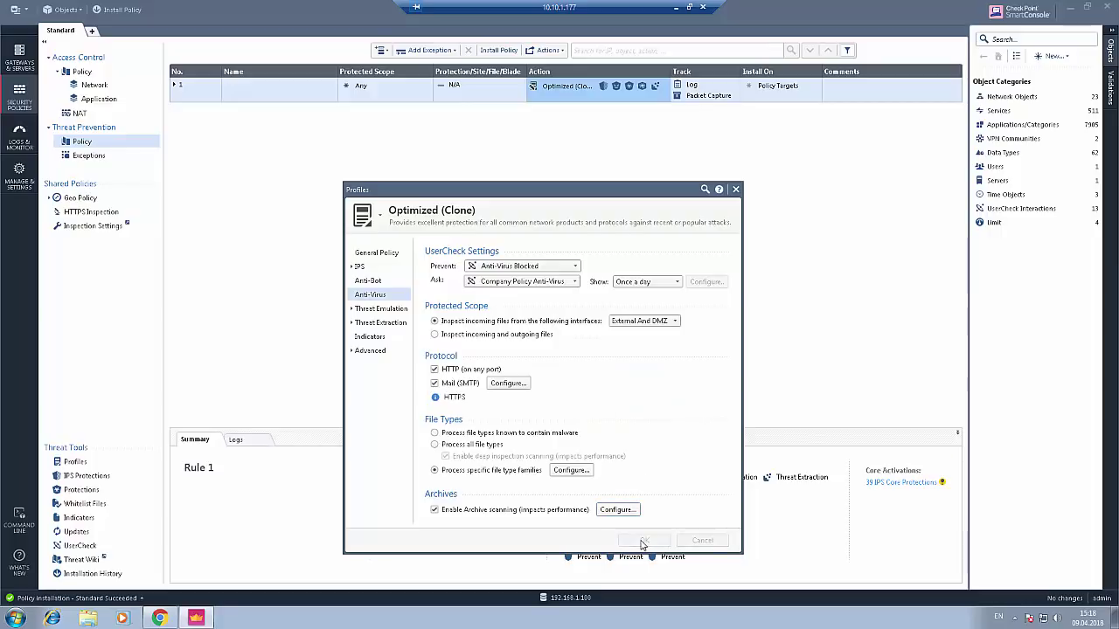
- Publish and install the Standard policy on gateway gw, then return to Chrome's directory listing
click(132, 11)
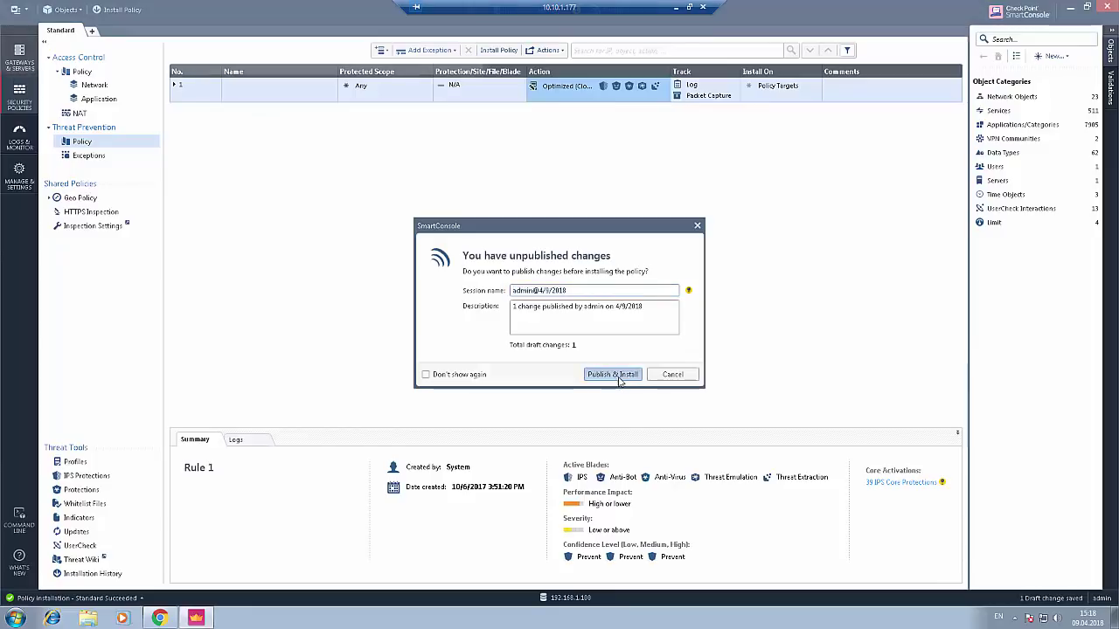
click(617, 376)
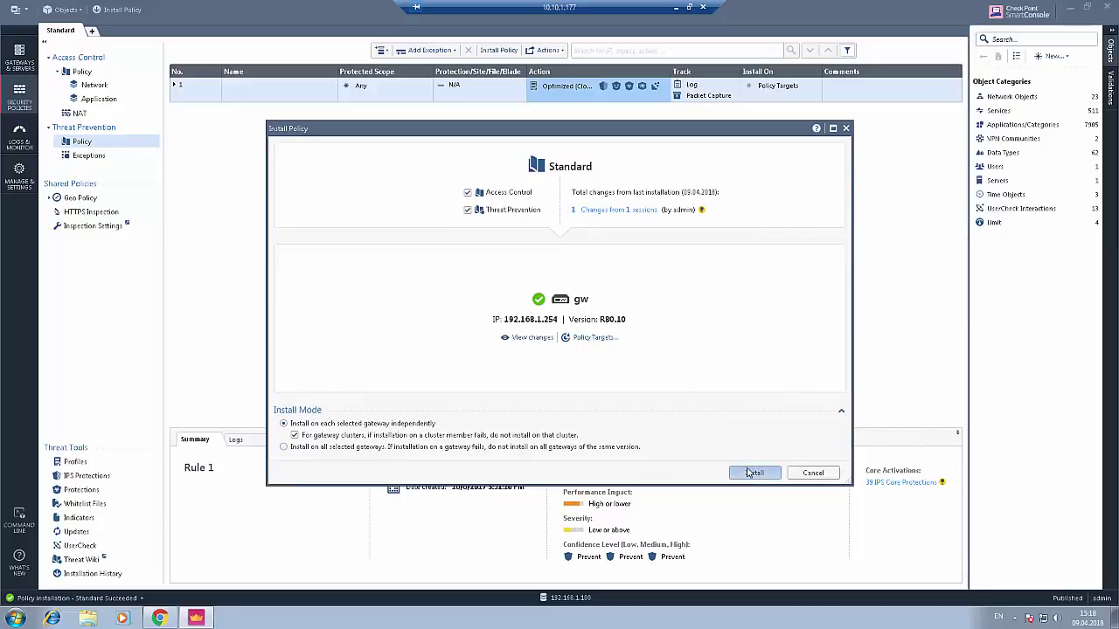
click(751, 473)
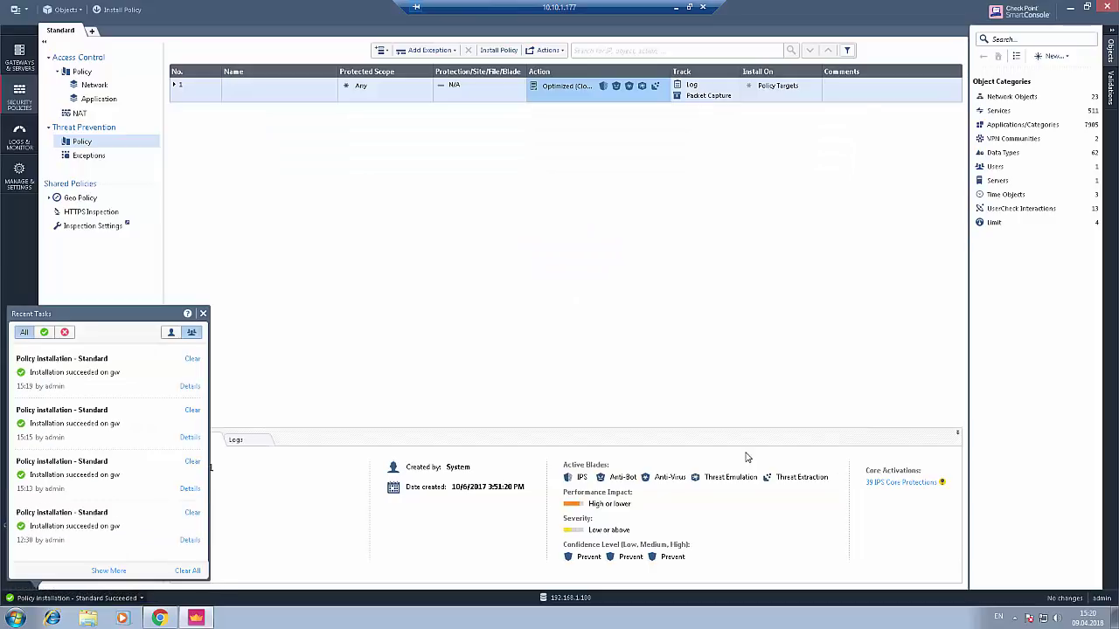
click(203, 313)
click(159, 618)
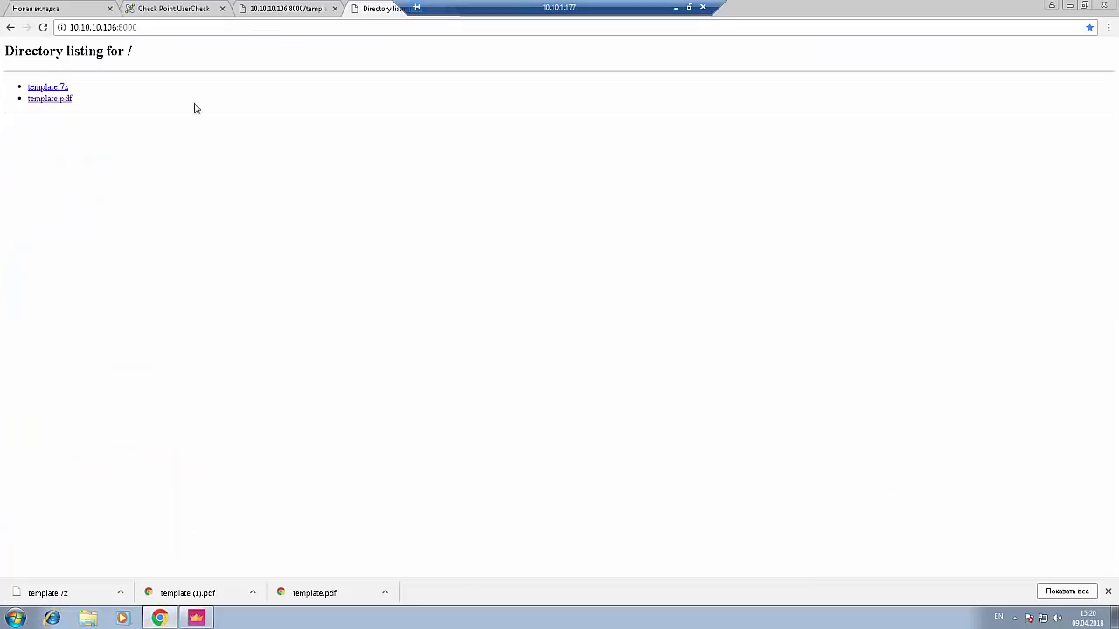
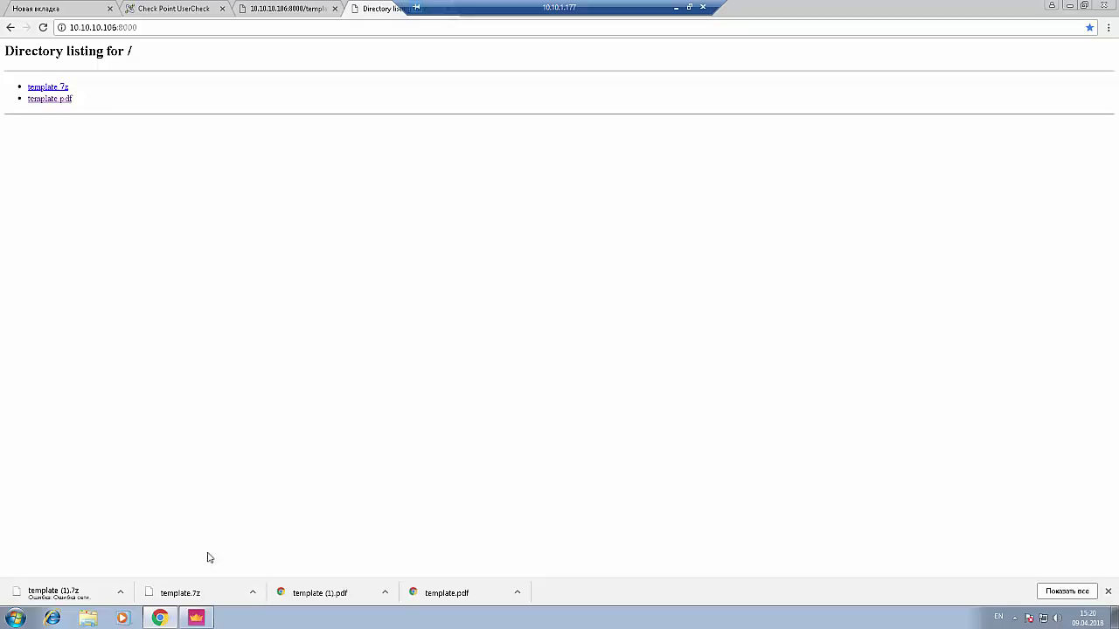
- Switch from Chrome's download listing to SmartConsole's Threat Prevention policy
click(195, 618)
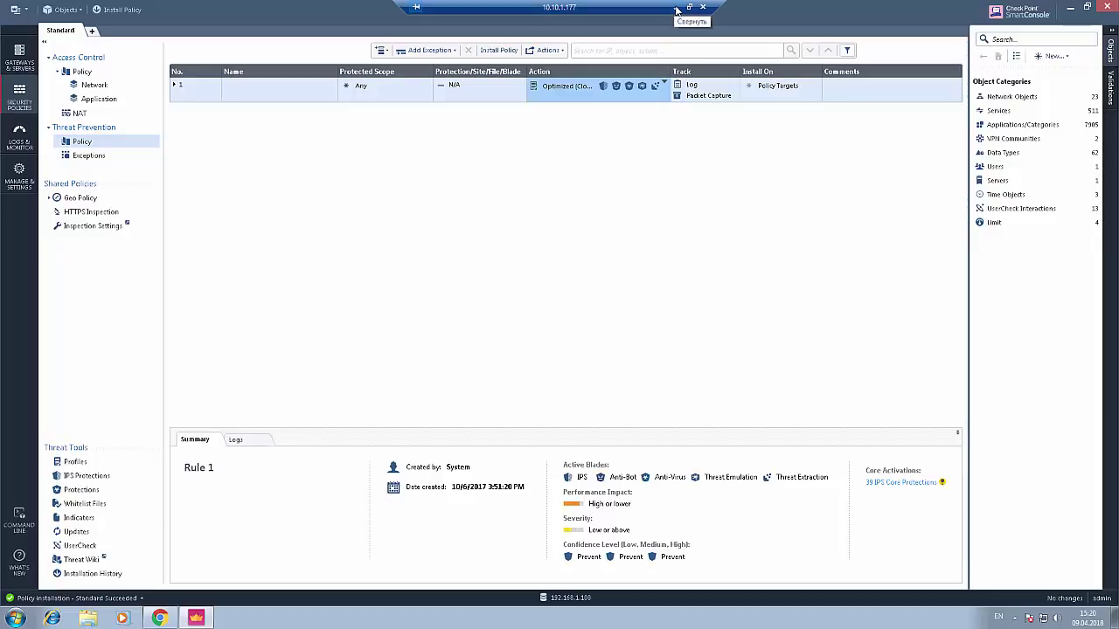
- Open the Optimized (Clone) profile for editing from the Threat Prevention rule's Action
click(677, 9)
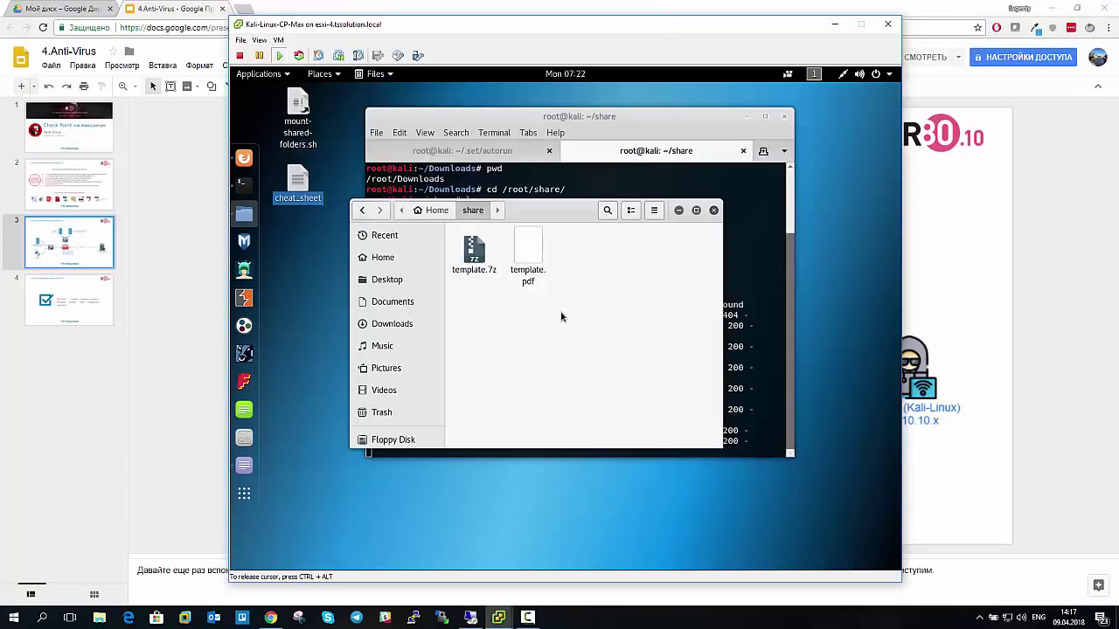
click(470, 618)
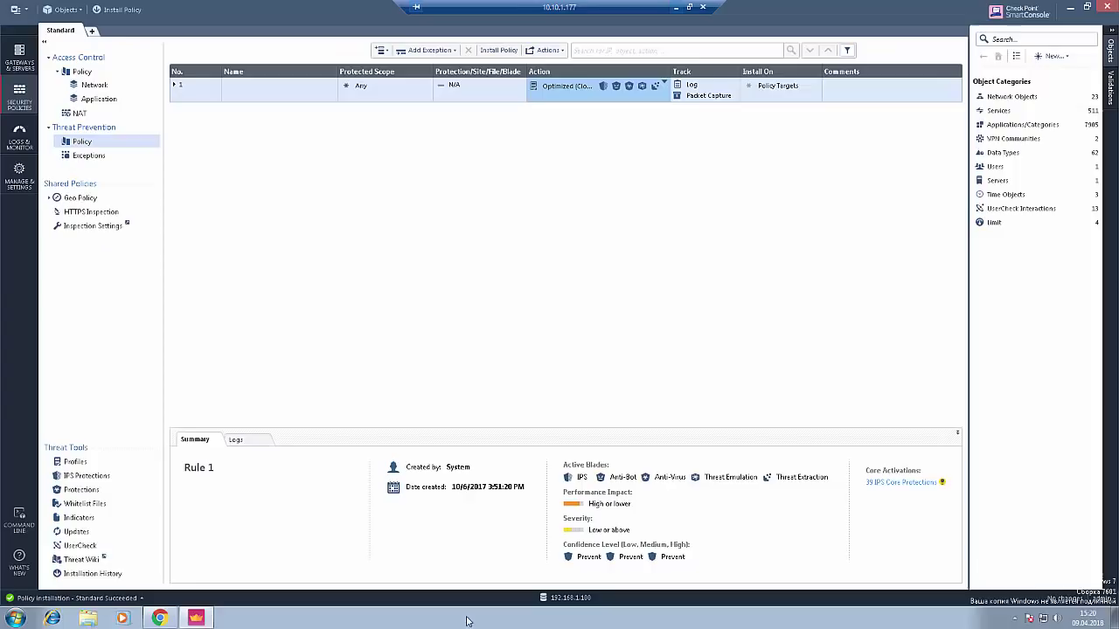
click(574, 88)
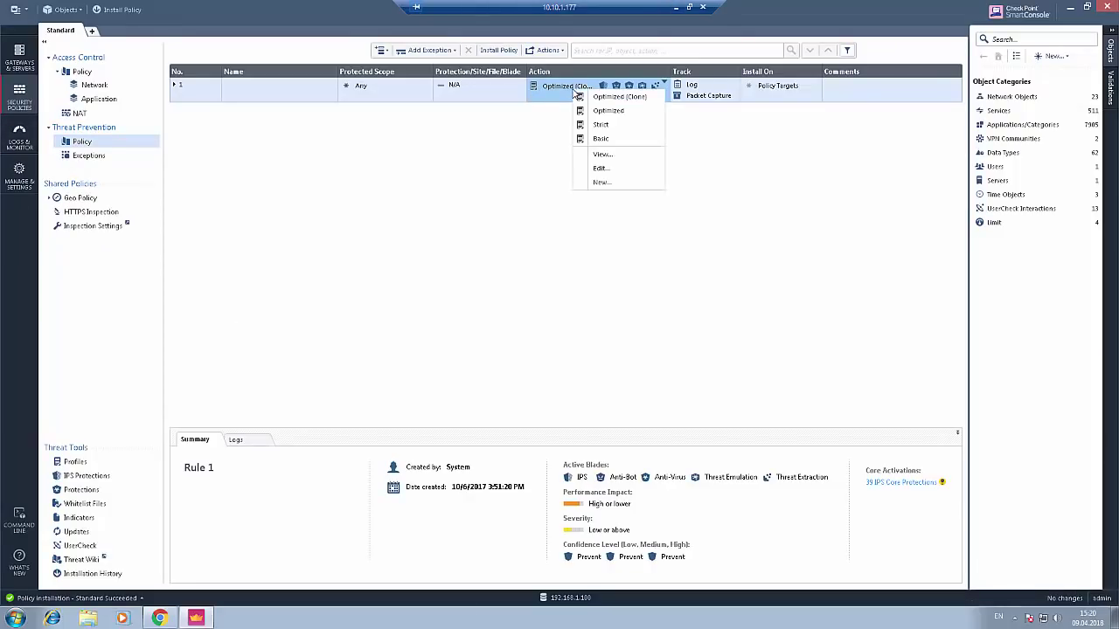
click(606, 168)
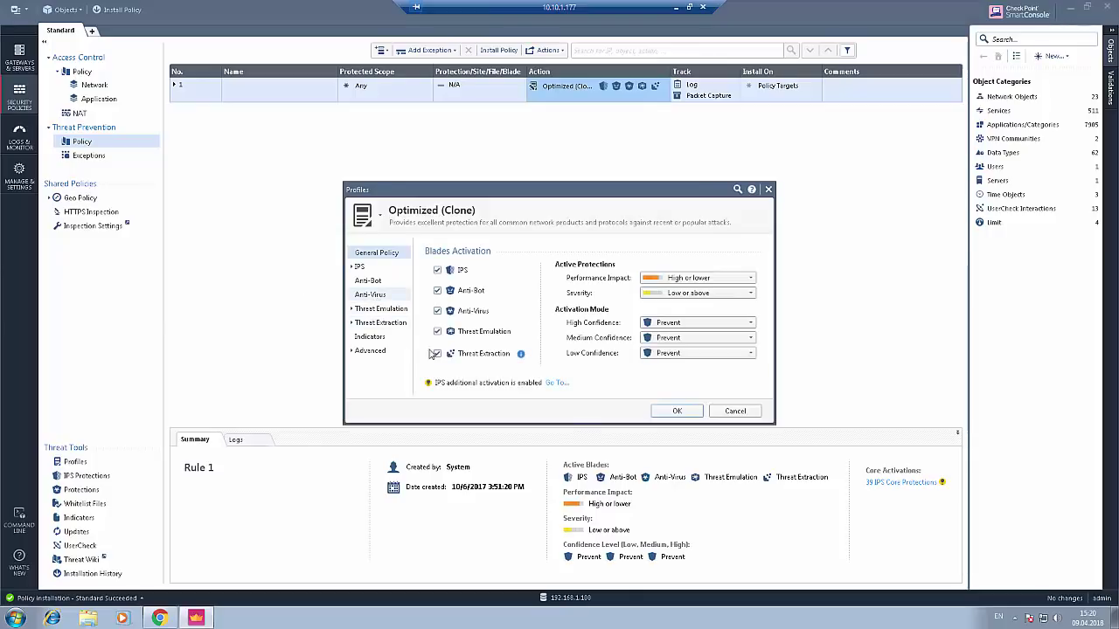
- Confirm Anti-Virus archive scanning stops after 30 seconds and blocks the file, closing without changes
click(616, 509)
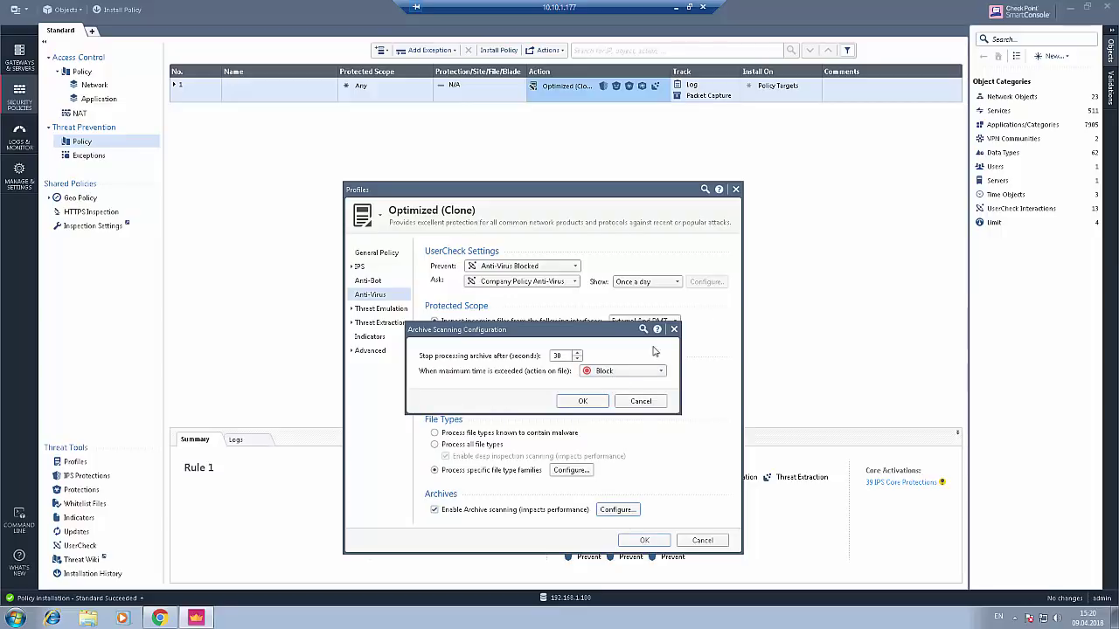
click(673, 329)
click(736, 188)
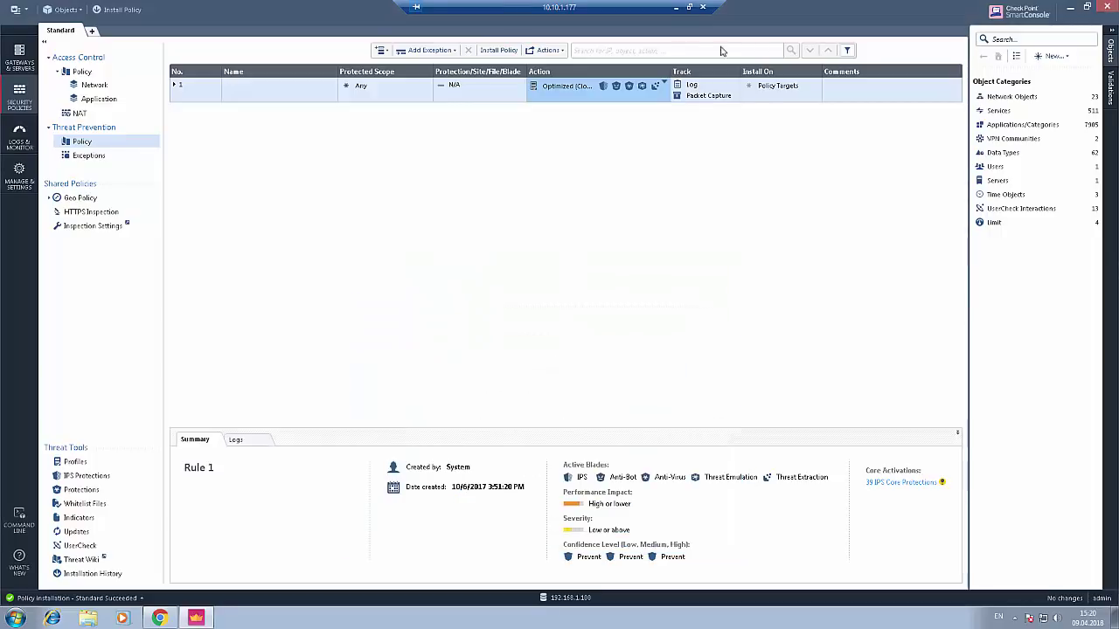
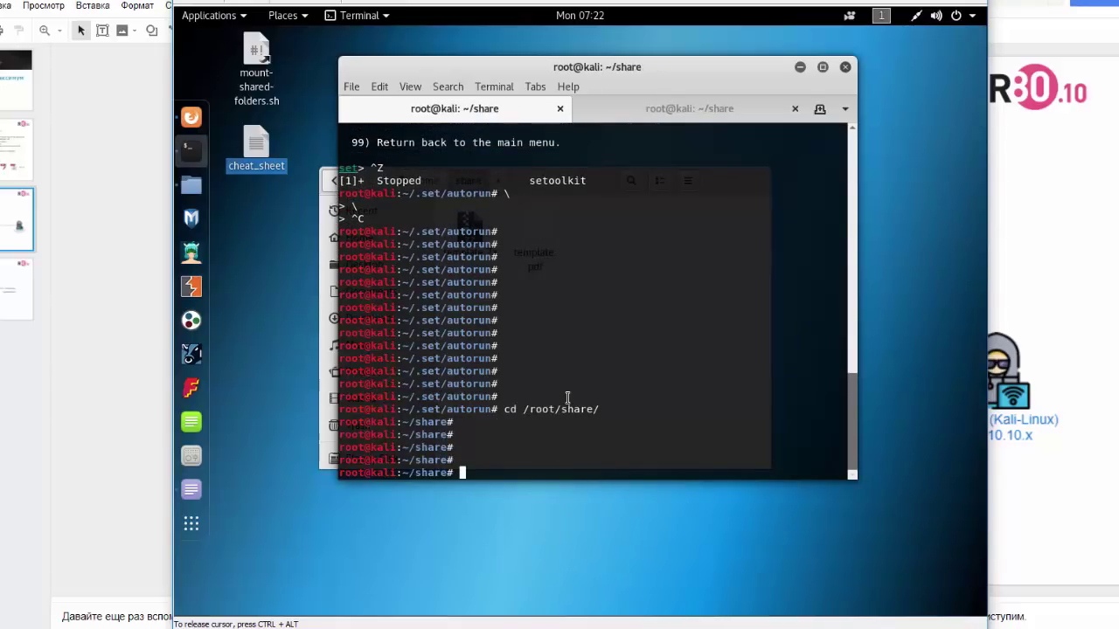
- Check the encrypted zip command in the cheat_sheet notes, then start typing 'zip' in the terminal
double_click(256, 145)
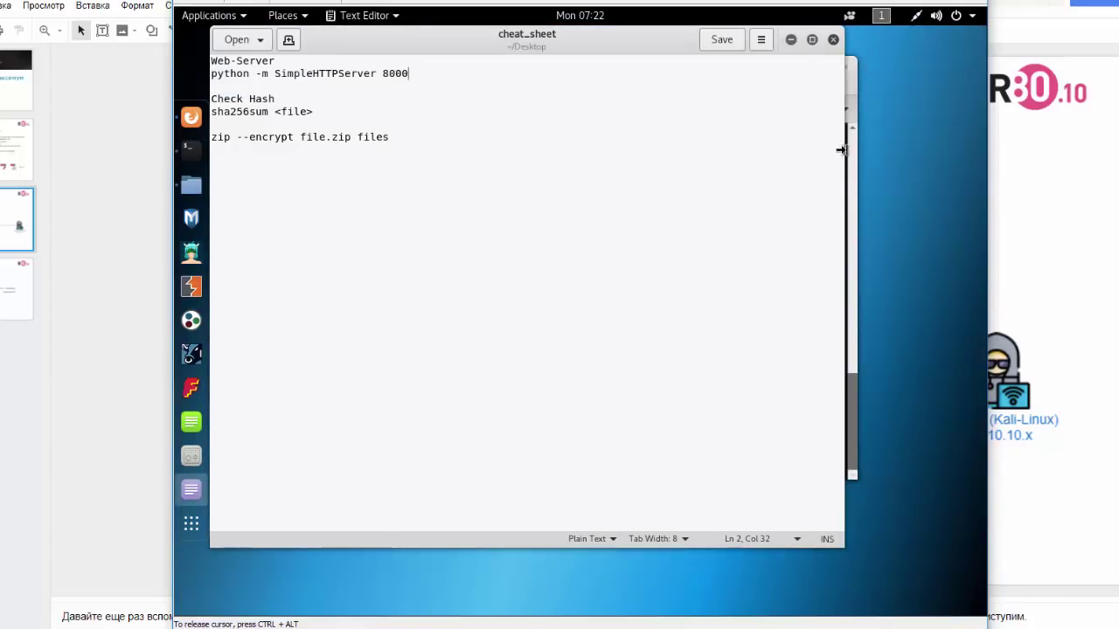
click(790, 39)
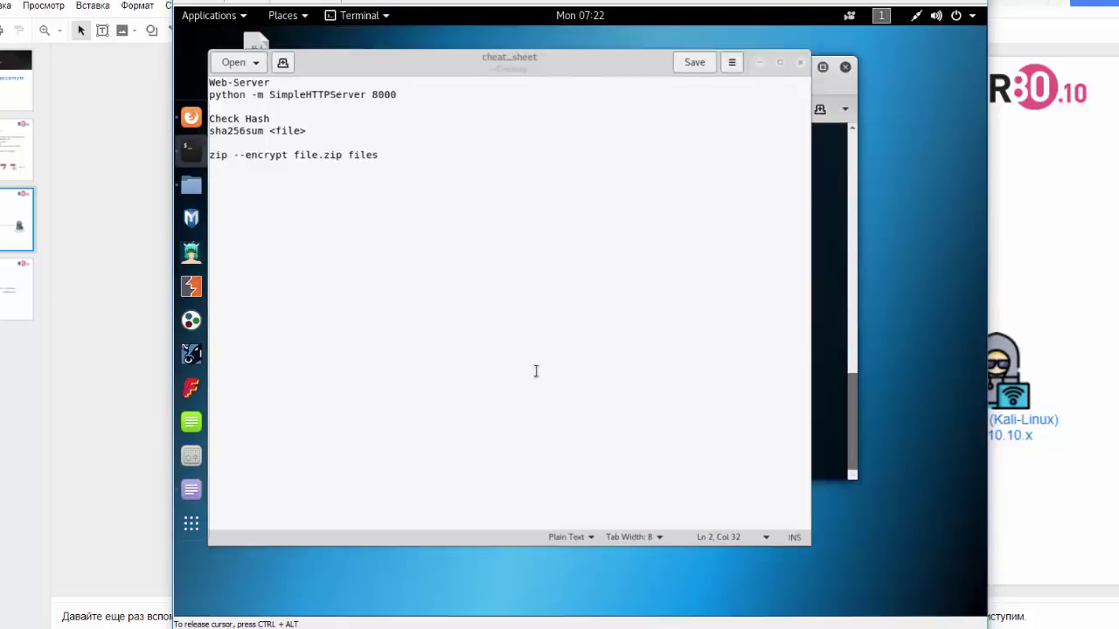
text(zip)
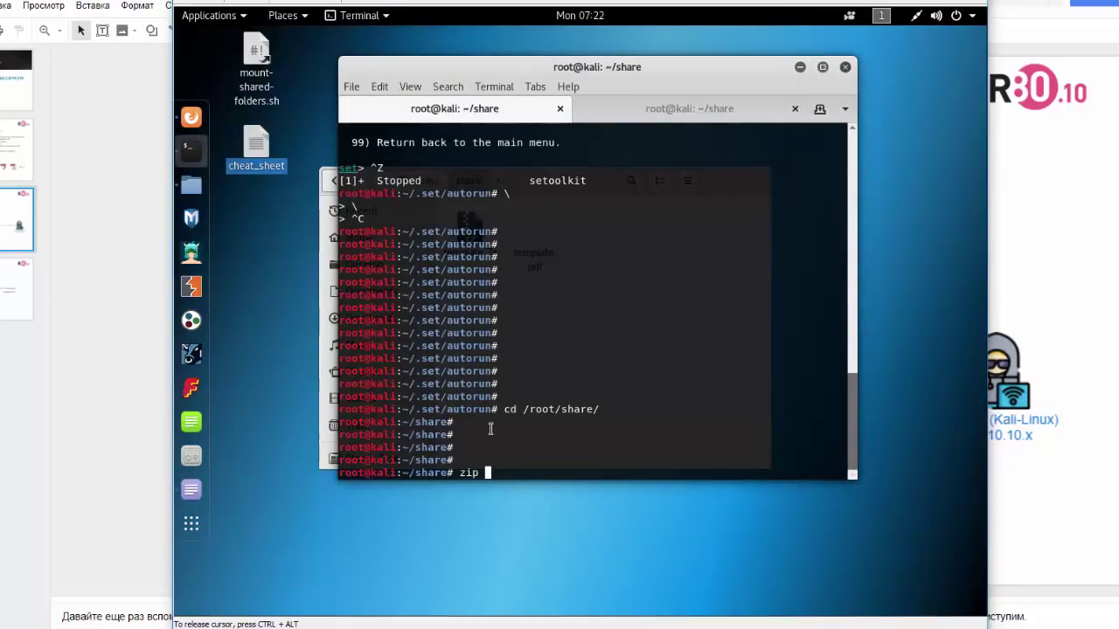
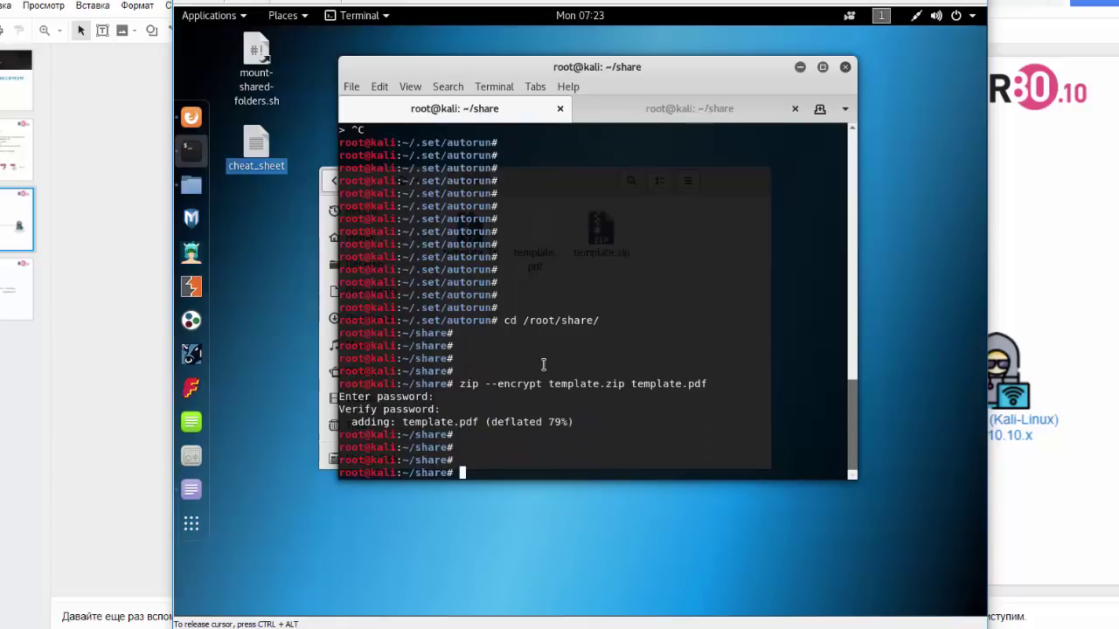
- List /root/share with ls and highlight the new template.zip beside template.pdf and template.7z
key(Return)
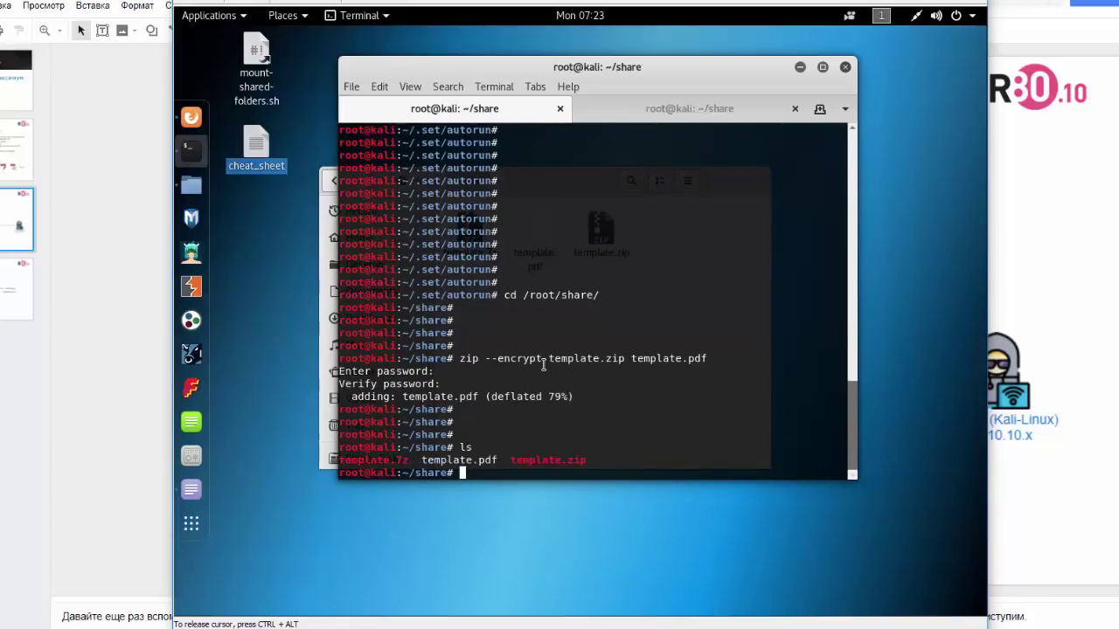
double_click(546, 460)
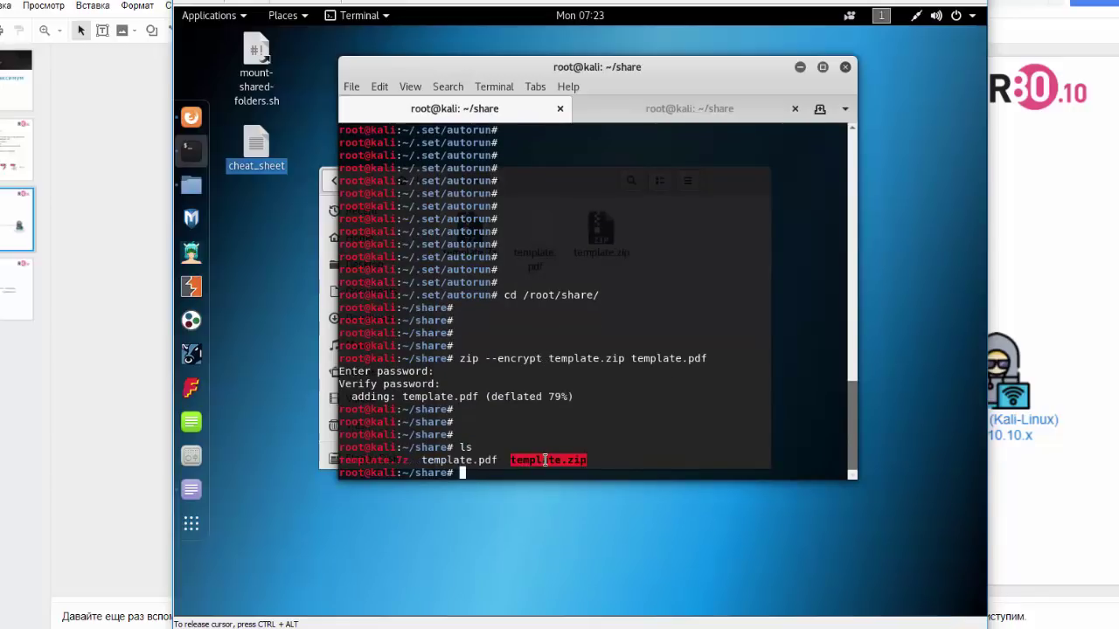
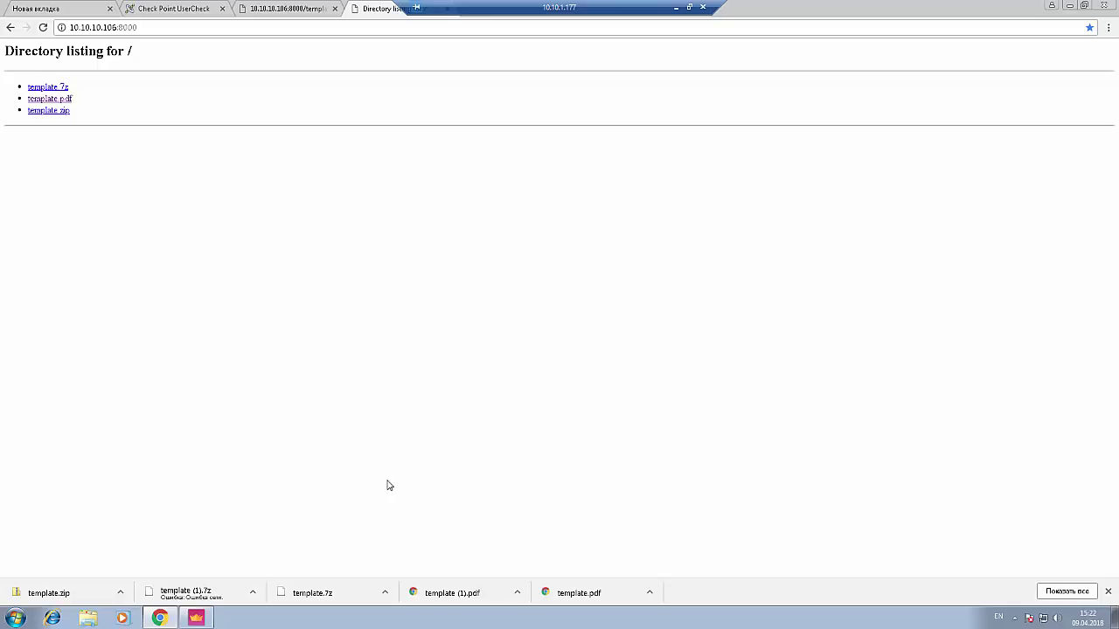
- Switch from the Chrome directory listing to the SmartConsole window
click(195, 618)
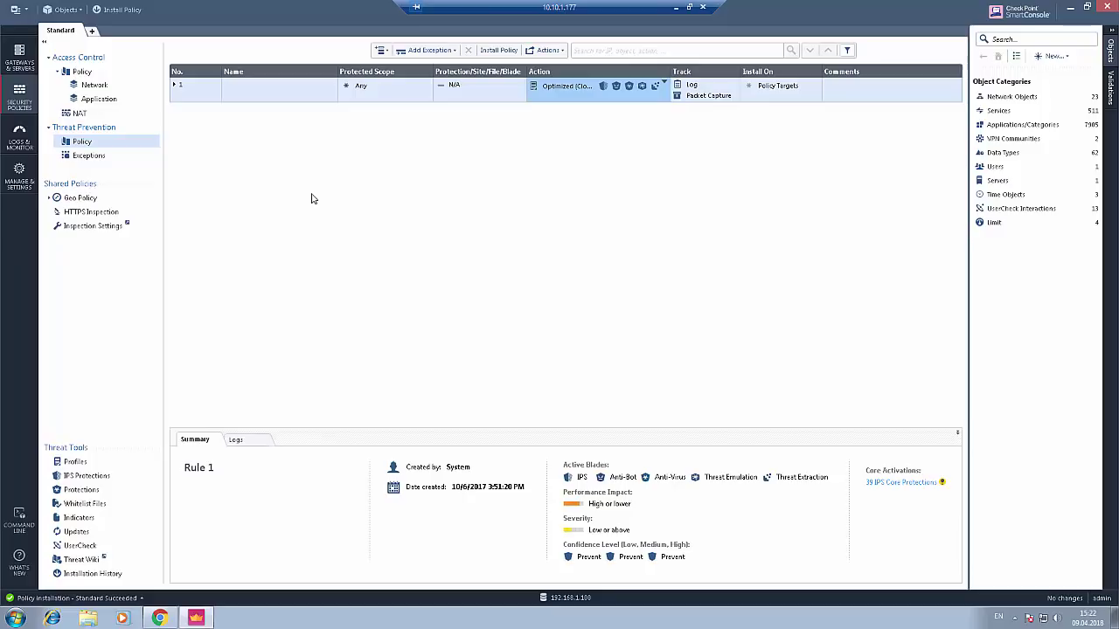
- Set the Threat Prevention fail mode to Block all connections (Fail-close), then return to the policy rulebase
click(23, 181)
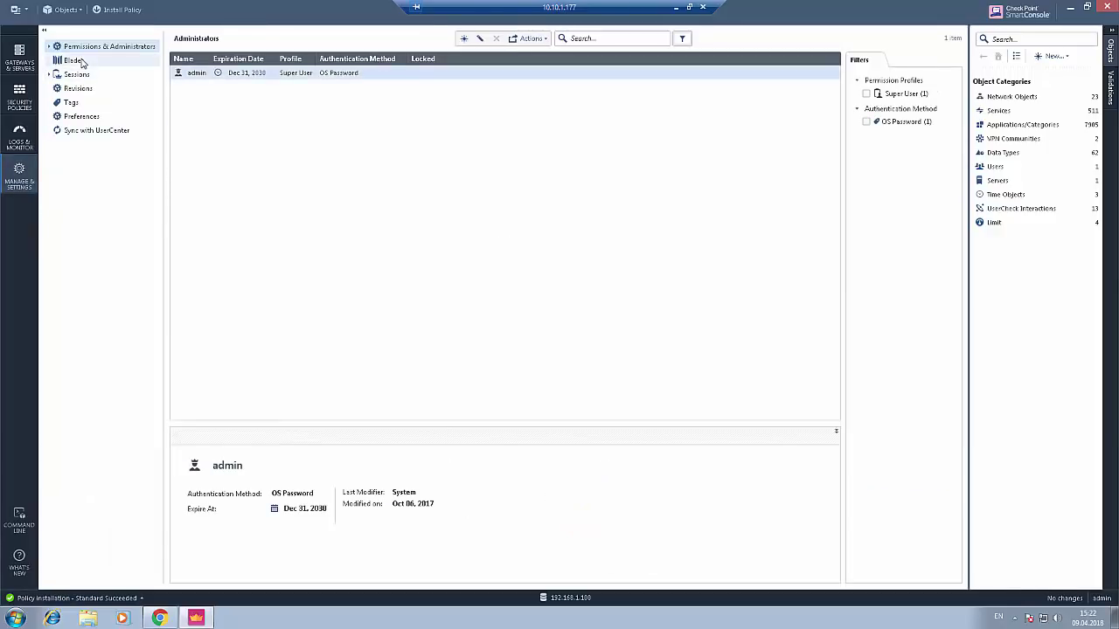
click(80, 62)
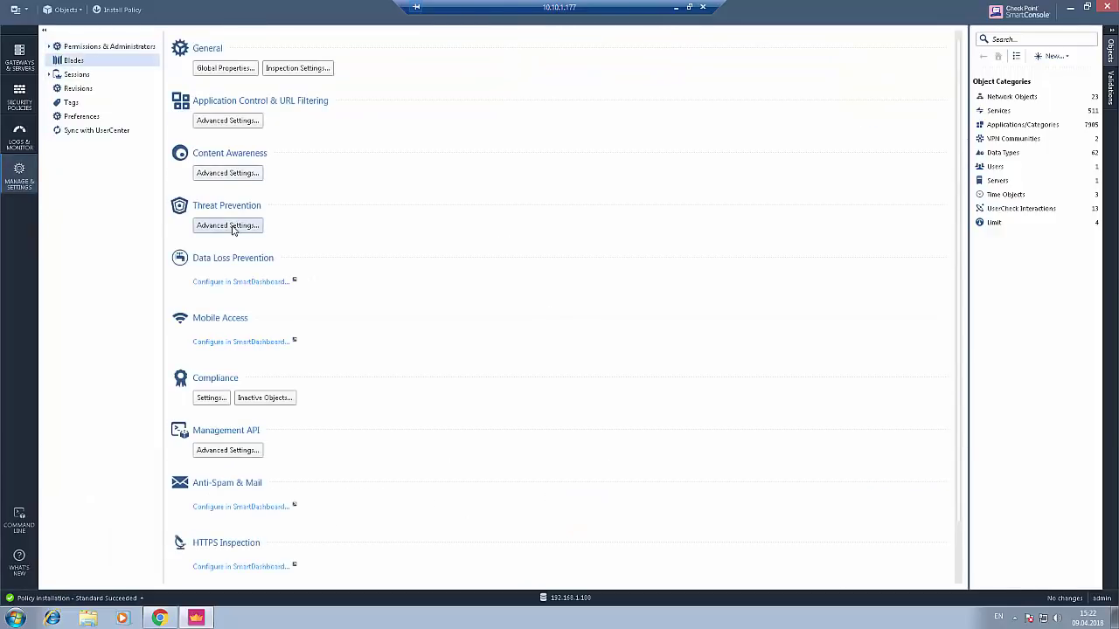
click(233, 229)
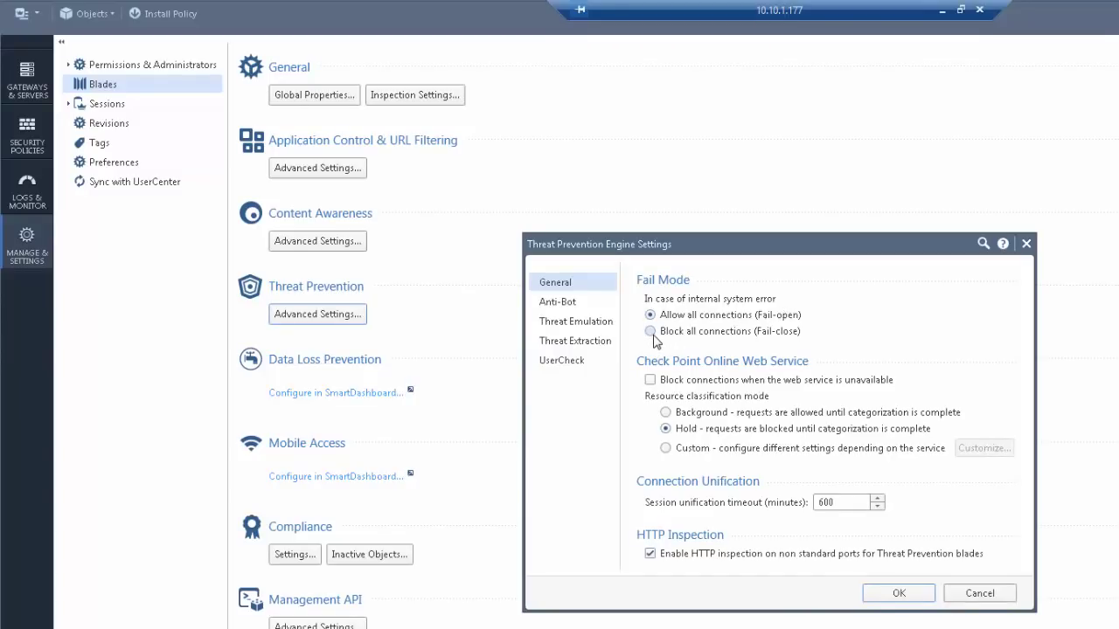
click(652, 334)
click(902, 593)
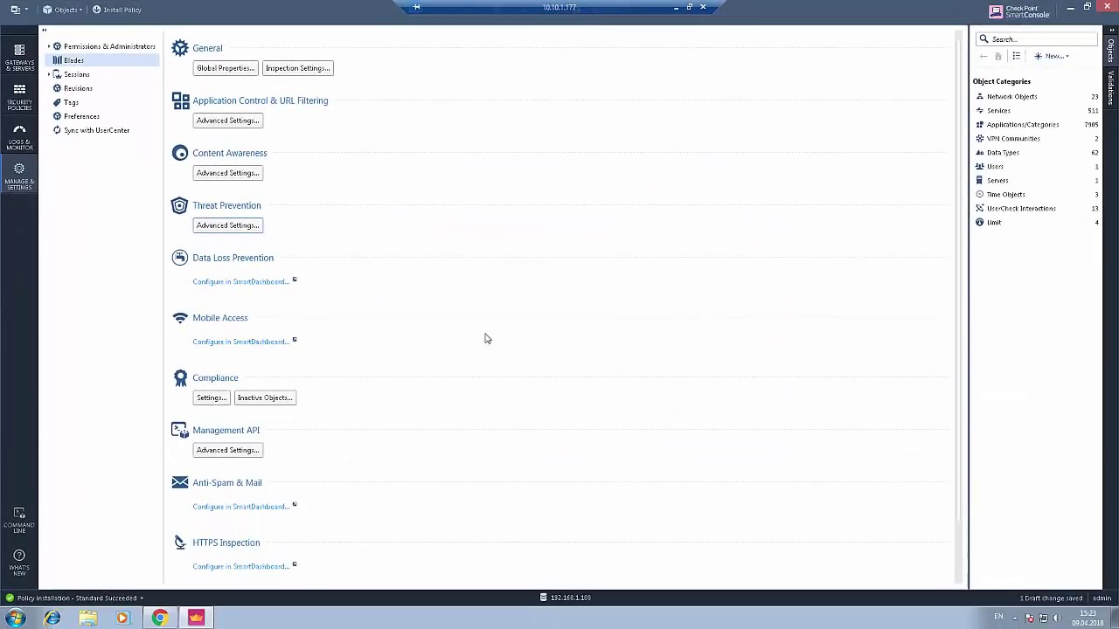
click(21, 97)
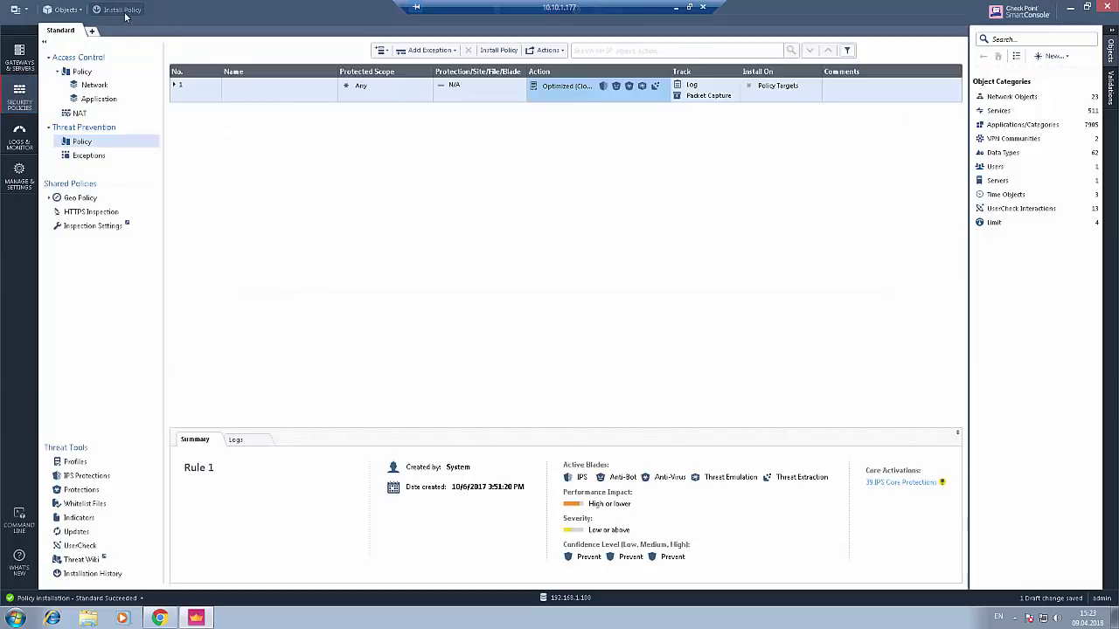
- Publish the fail-close change and install the Standard Threat Prevention policy on gateway gw
click(123, 9)
click(615, 374)
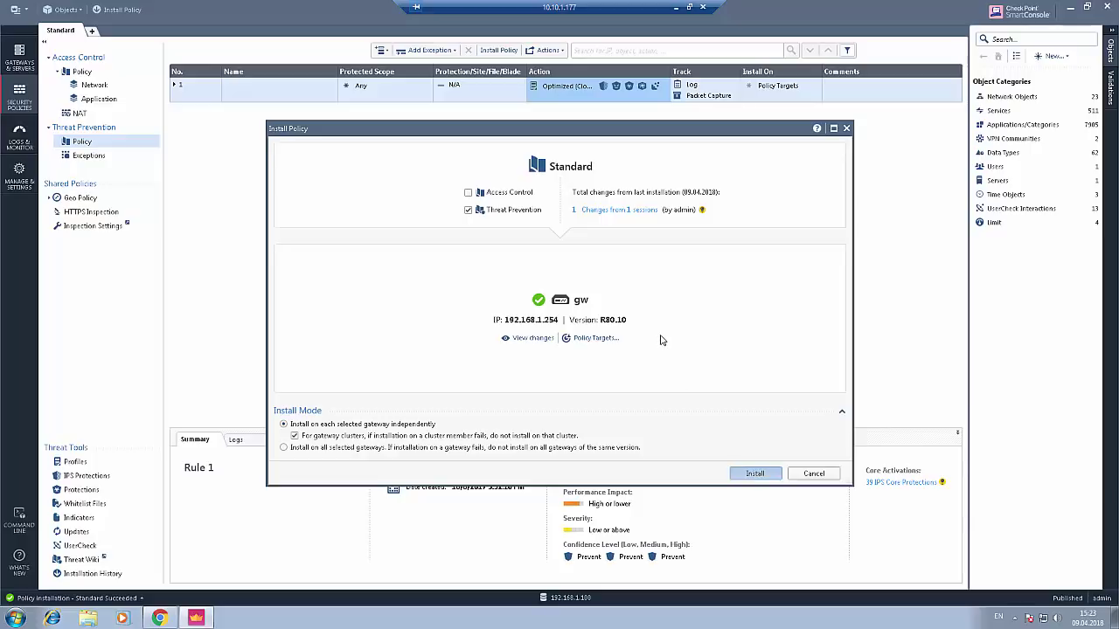
key(Return)
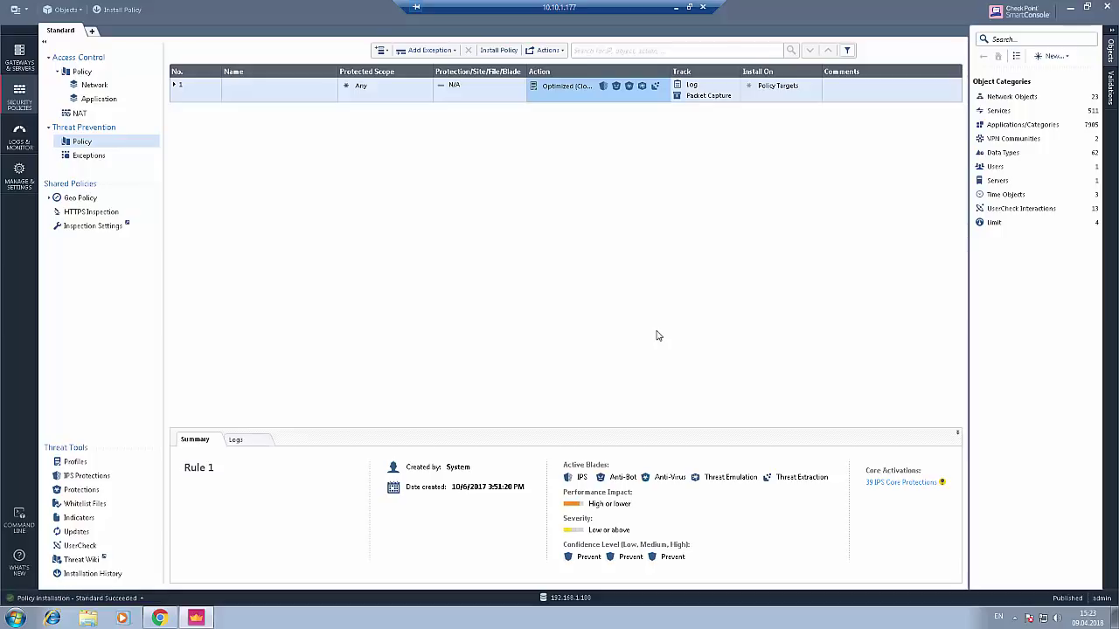
- Retry downloading template.zip in Chrome, see it fail with a network error, and return to SmartConsole
click(159, 618)
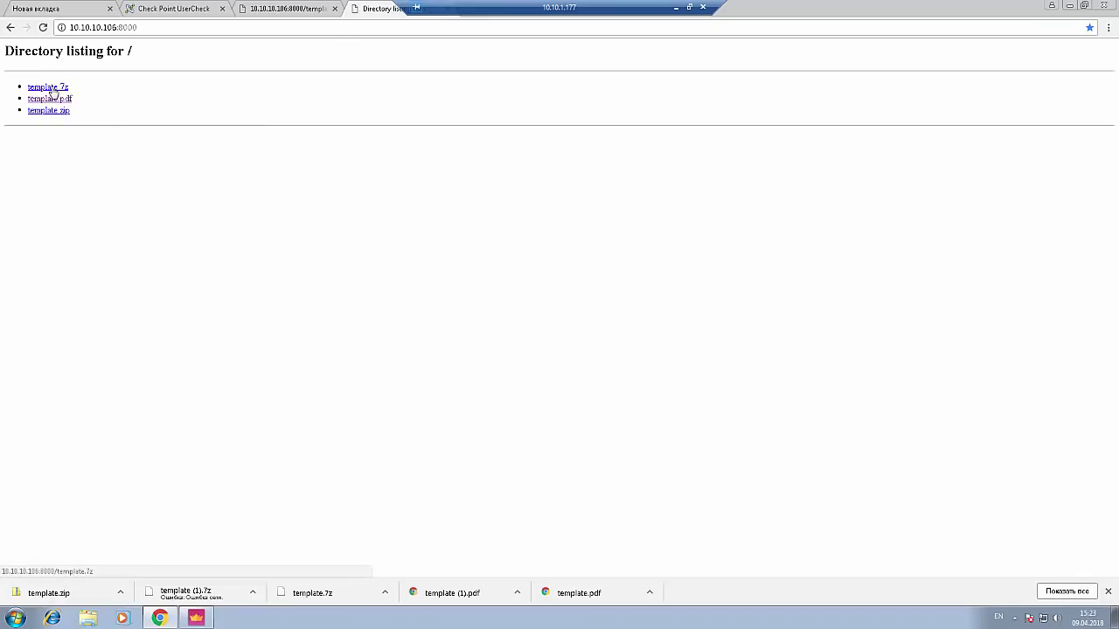
click(52, 111)
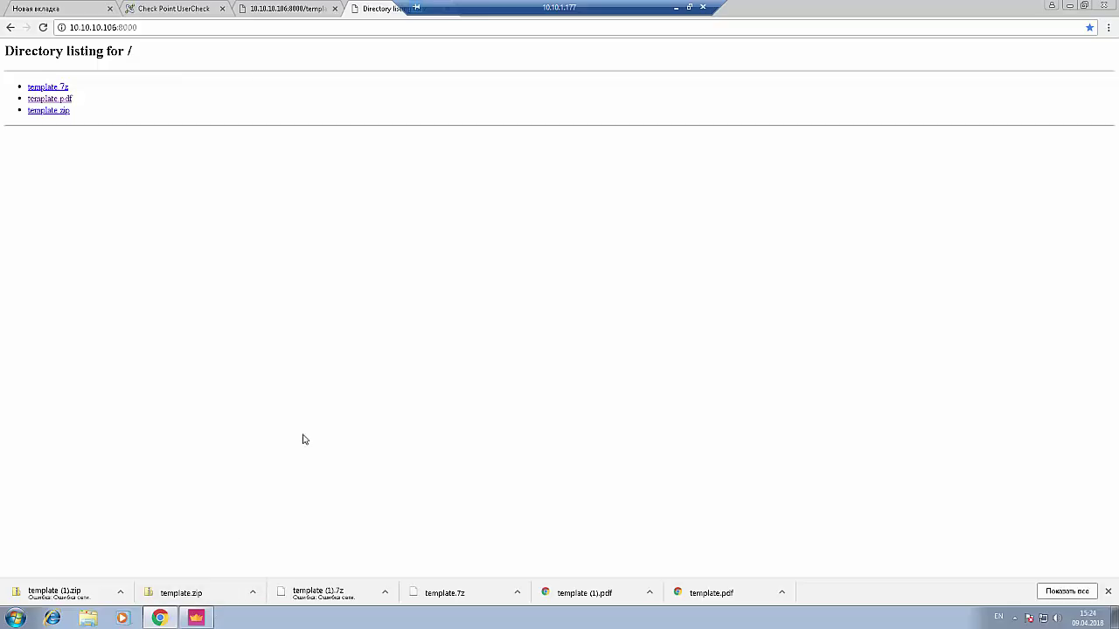
click(201, 618)
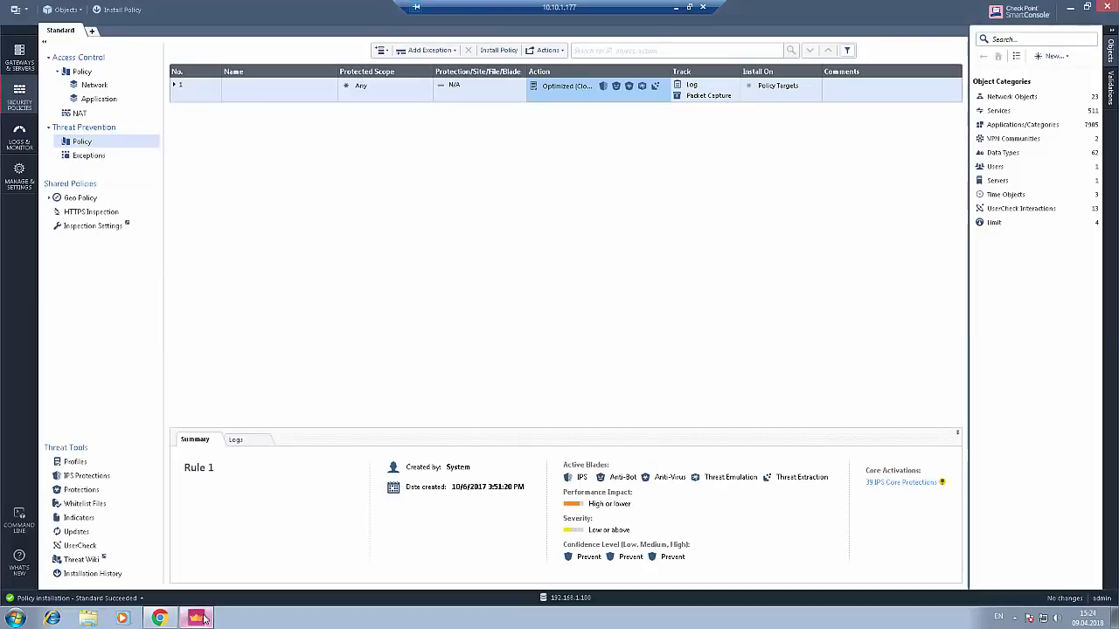
- Set the rtf file type action to Drop in the Optimized (Clone) profile's Anti-Virus file types, and save
click(568, 85)
click(593, 161)
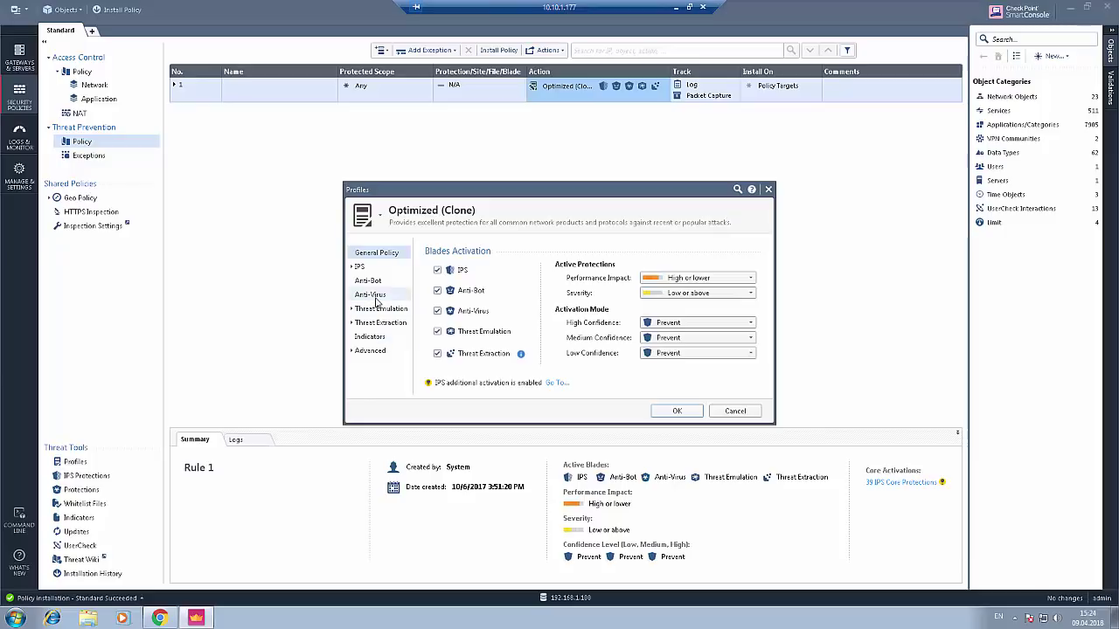
click(369, 294)
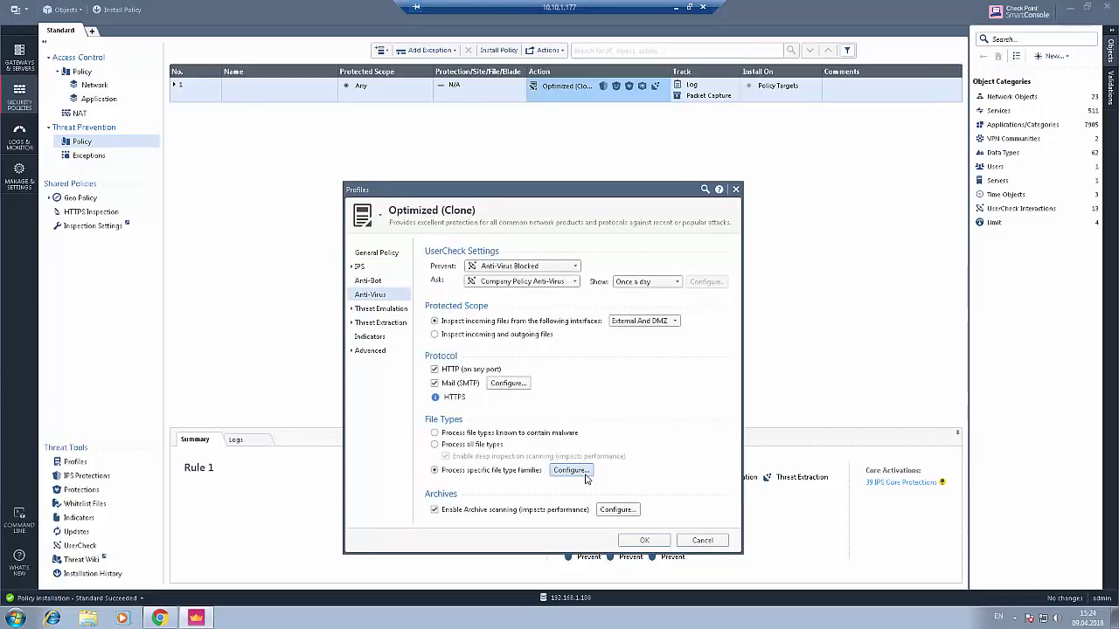
click(571, 471)
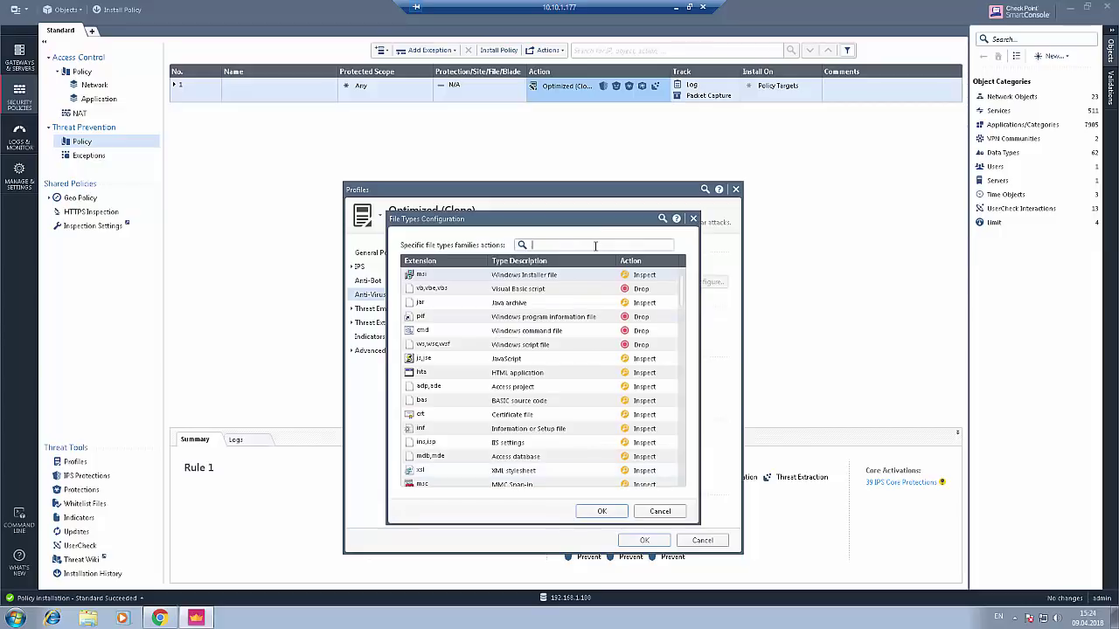
text(rtf)
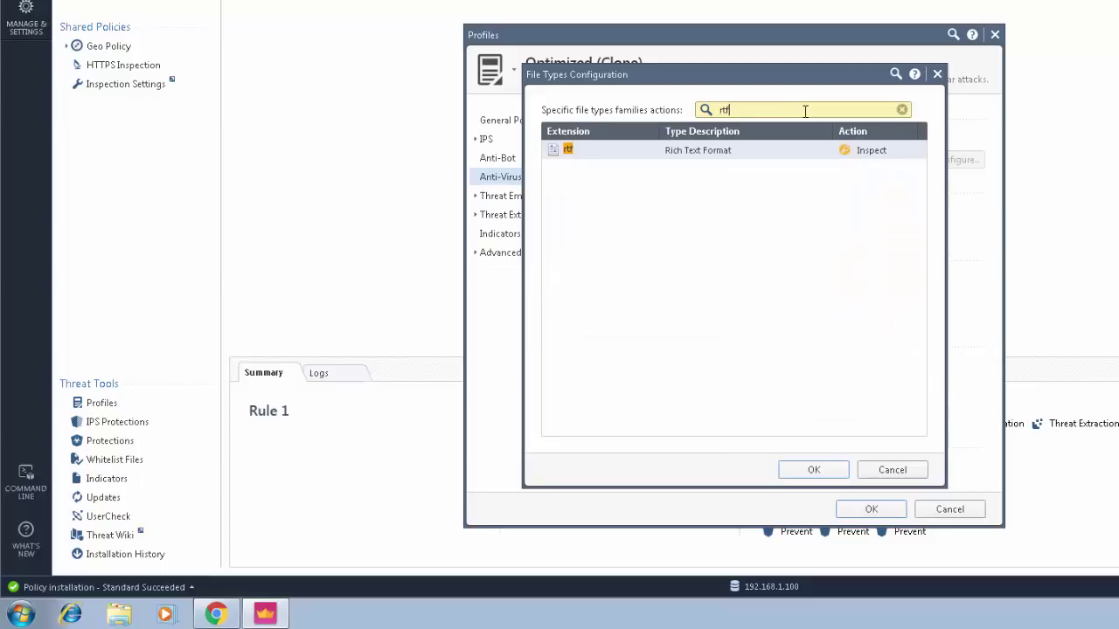
click(871, 152)
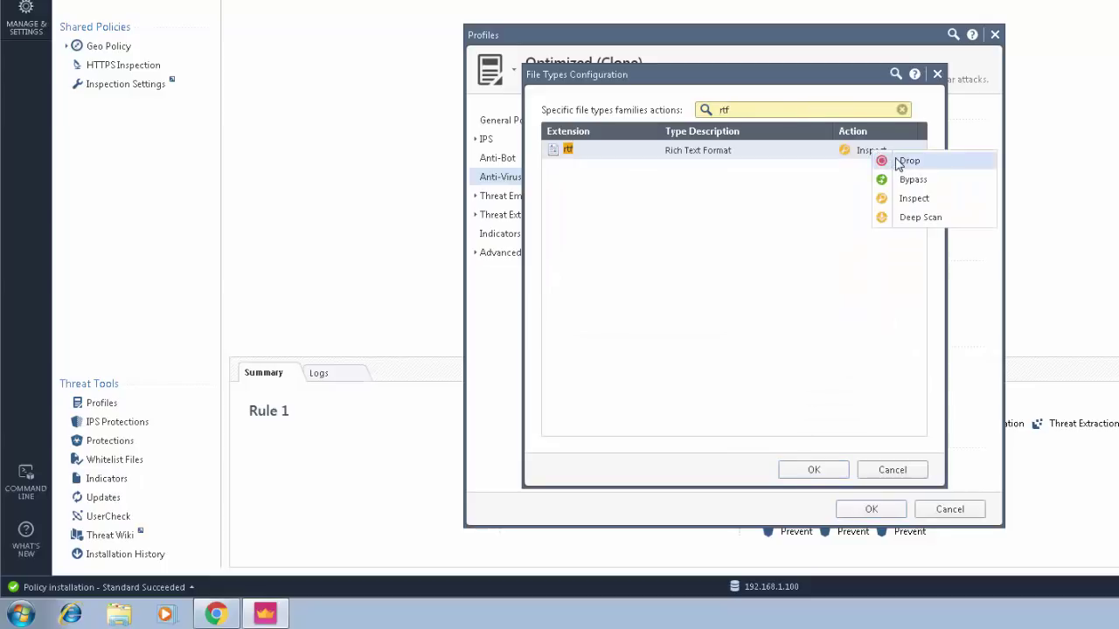
click(897, 159)
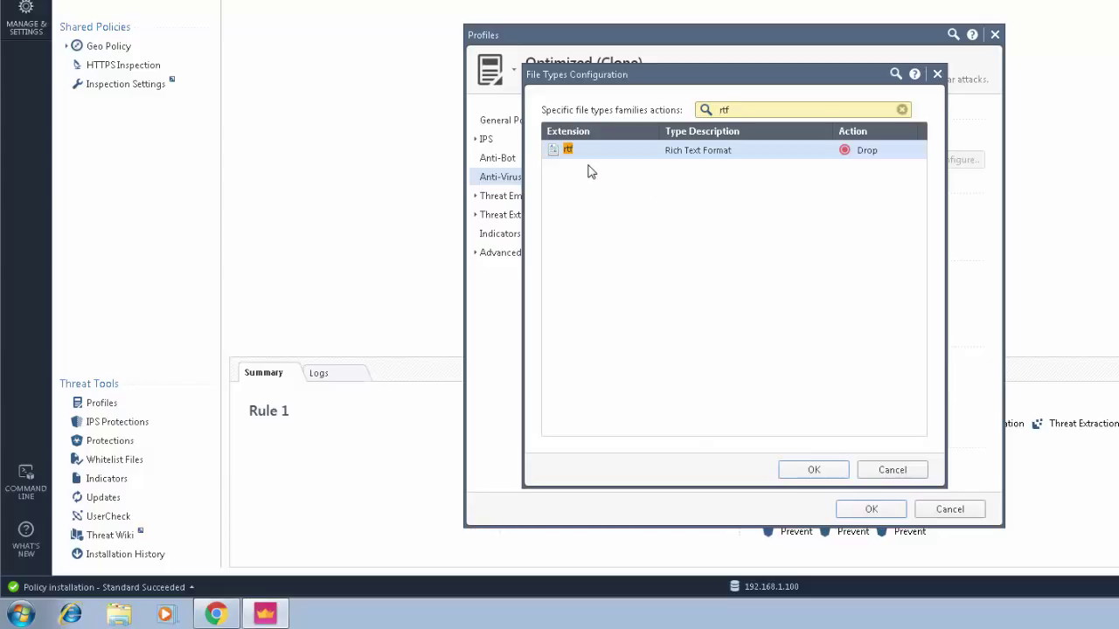
click(814, 469)
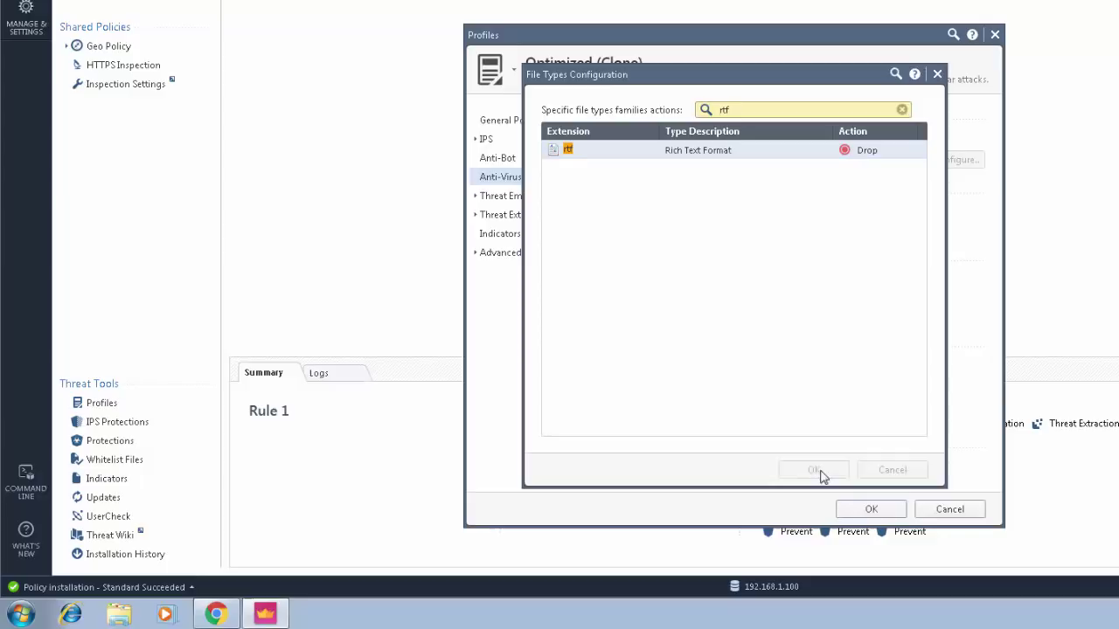
click(871, 509)
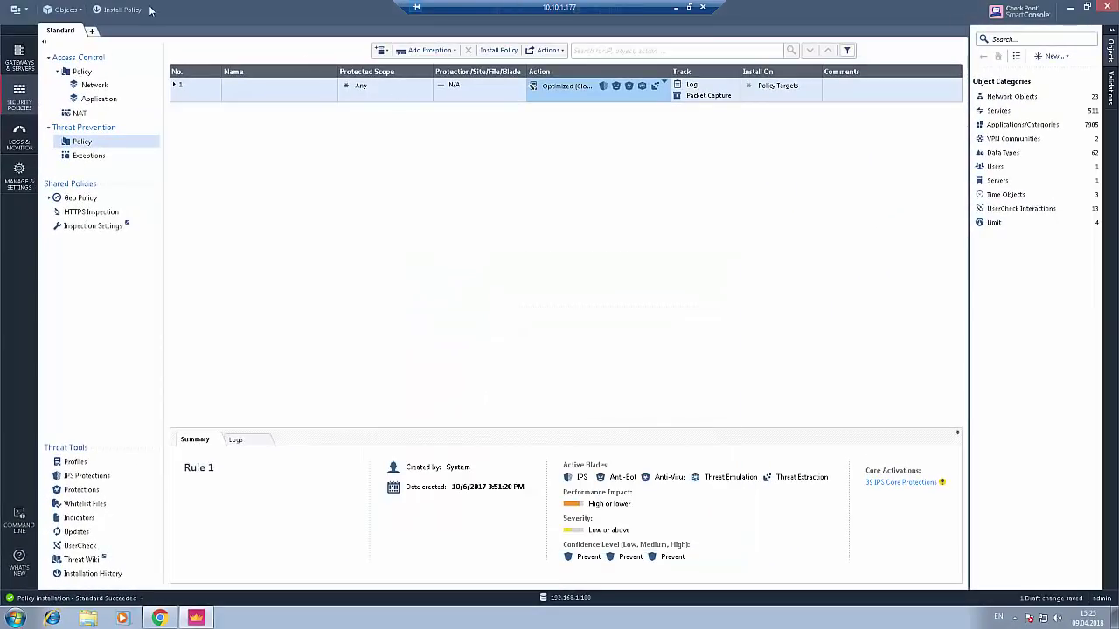
- Publish and install the updated Threat Prevention policy, then minimize the remote desktop session
click(130, 12)
click(629, 376)
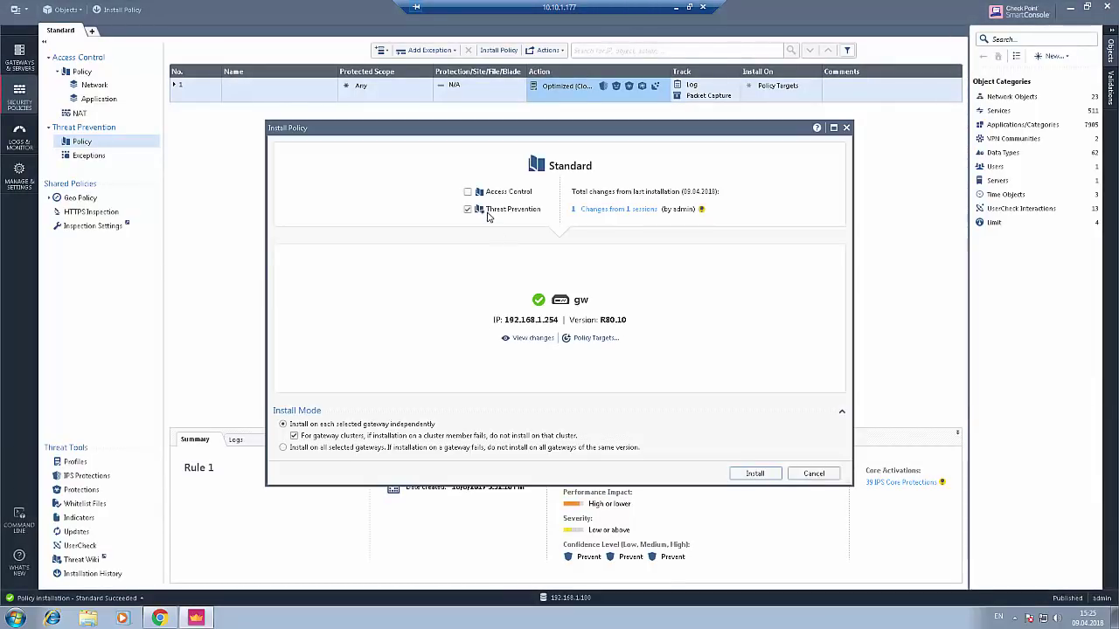
click(756, 474)
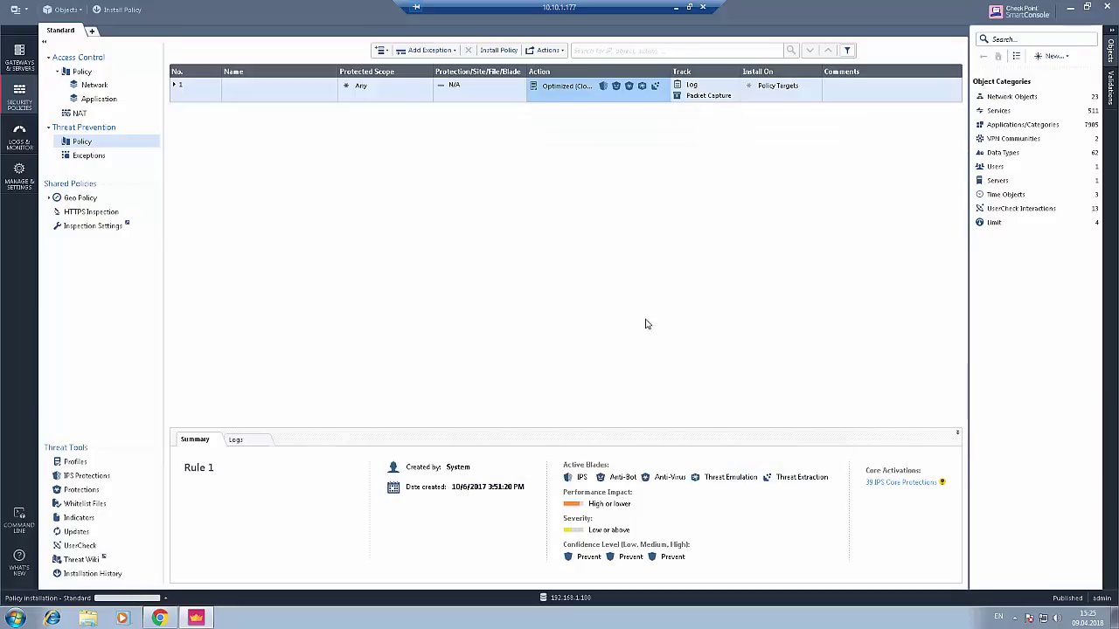
click(676, 7)
click(311, 238)
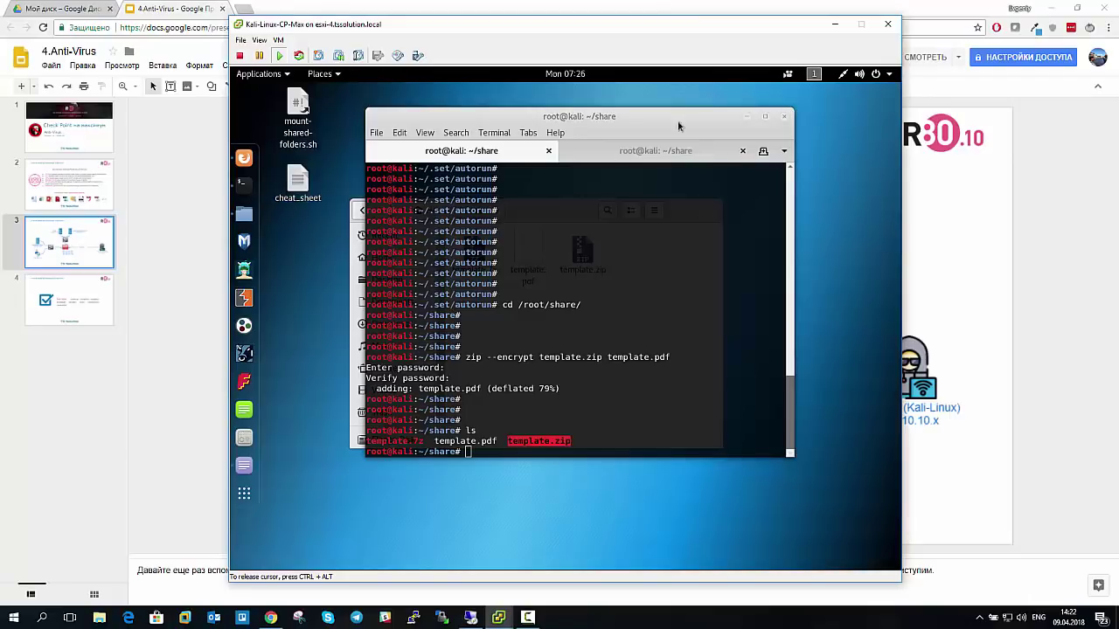
- Copy Ch2-Strategy_Document.rtf from Downloads into the share folder in the home directory
click(747, 117)
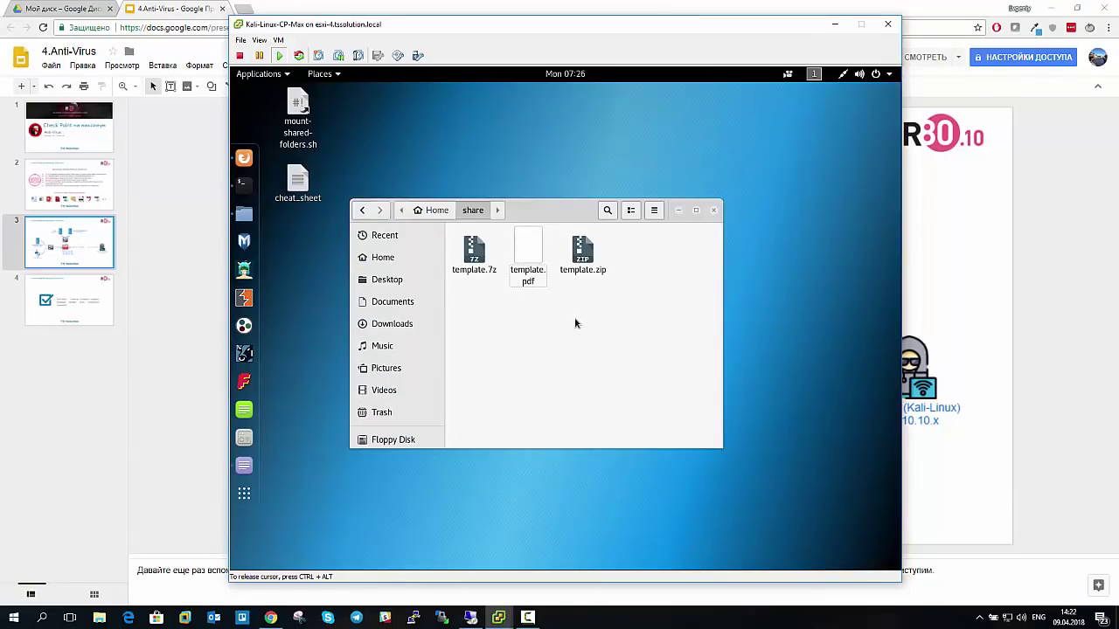
click(575, 324)
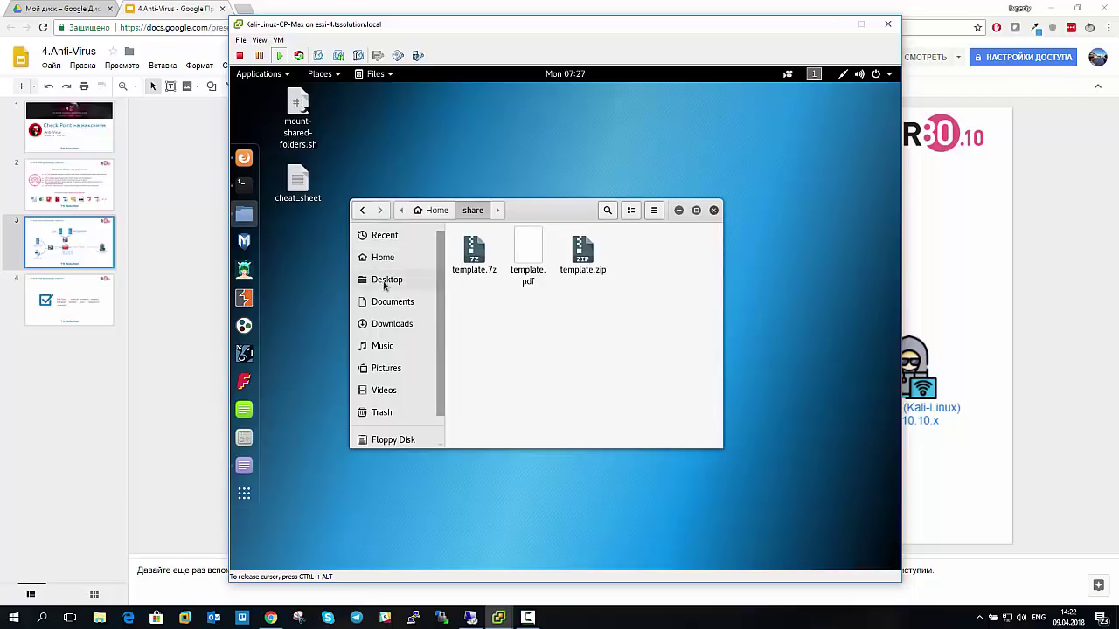
click(393, 327)
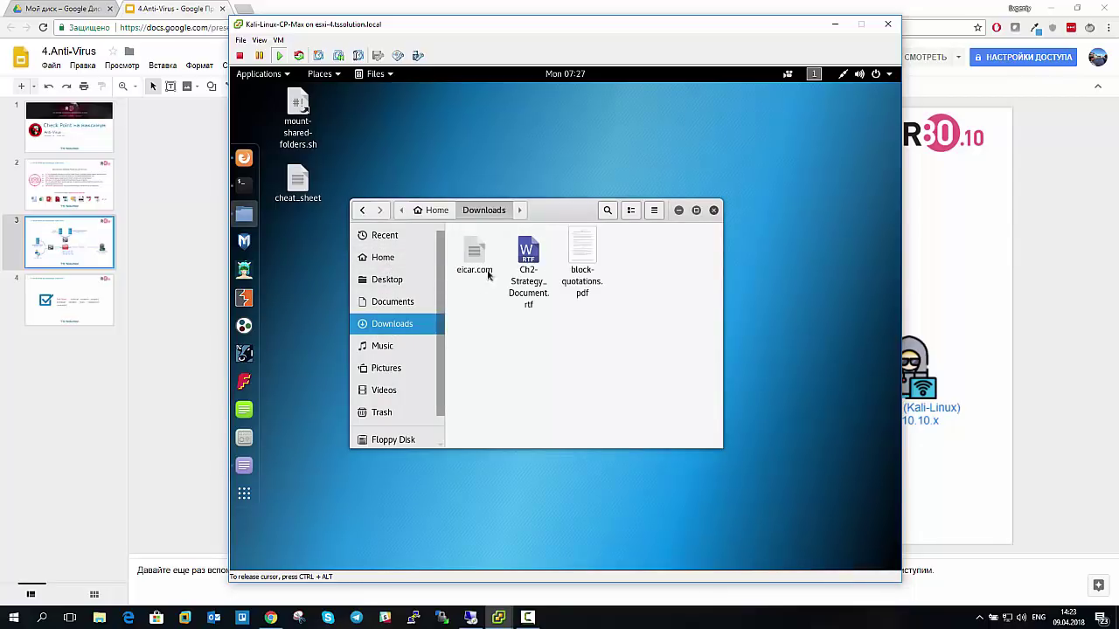
click(528, 262)
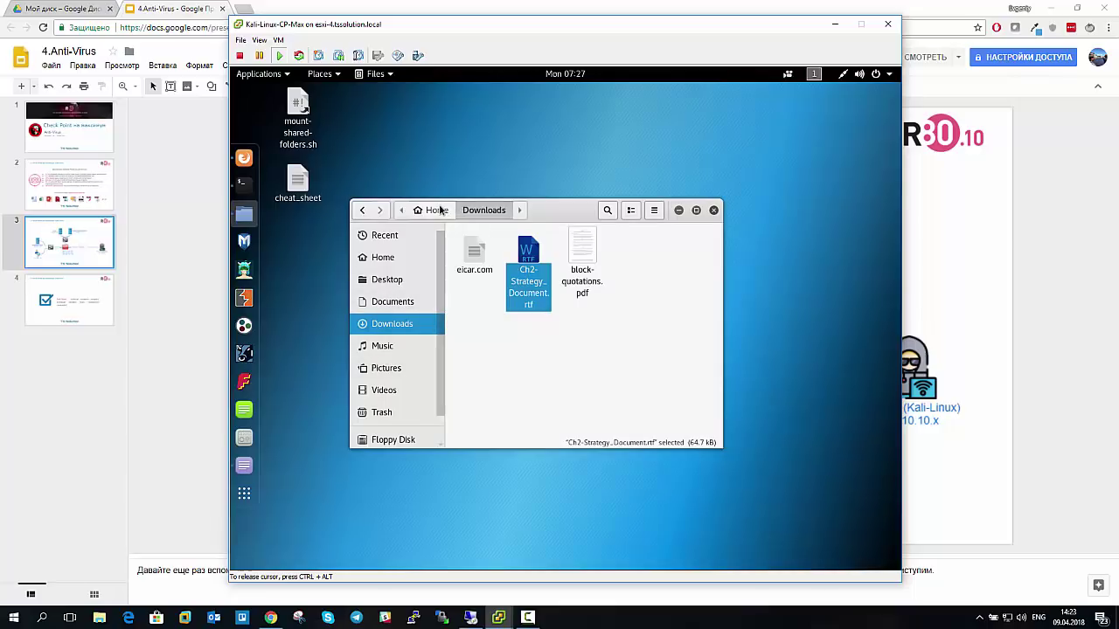
click(382, 257)
click(535, 291)
key(Return)
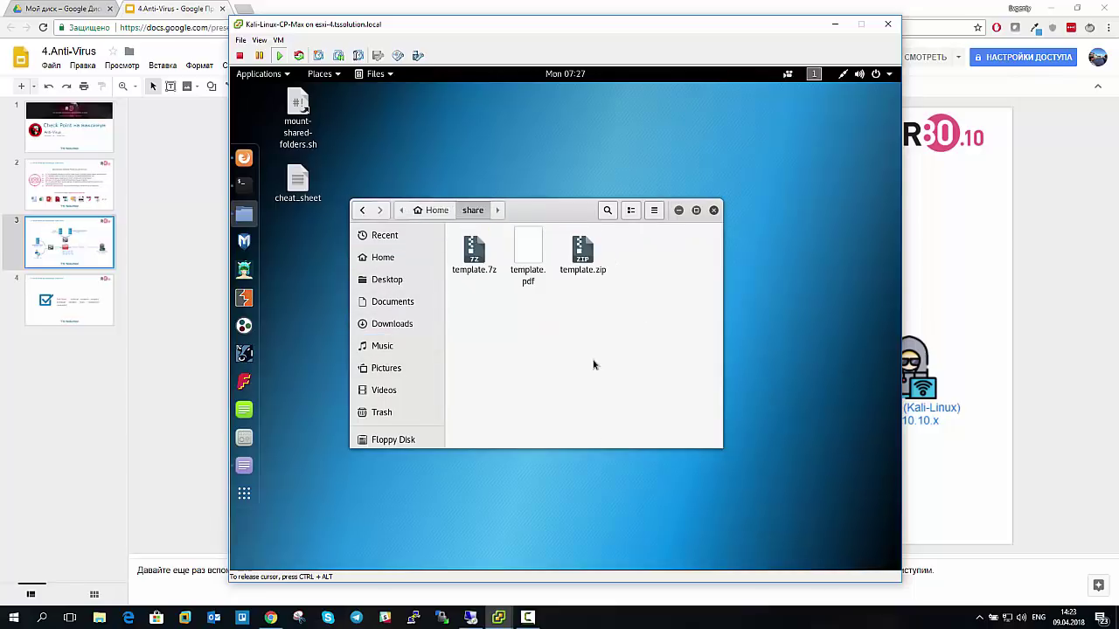
key(Right)
click(539, 397)
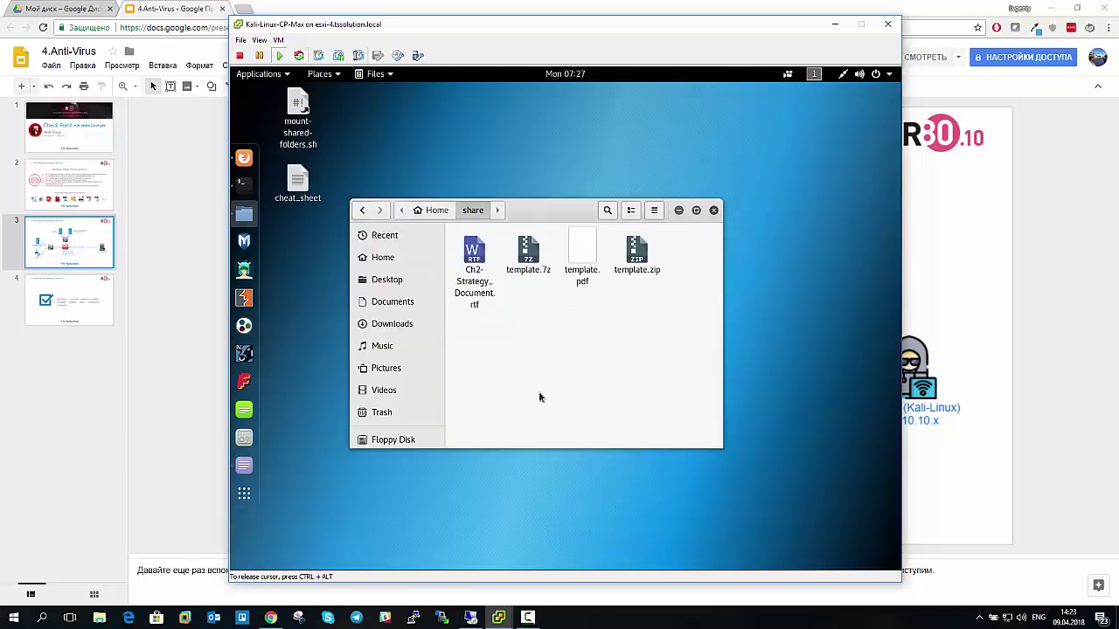
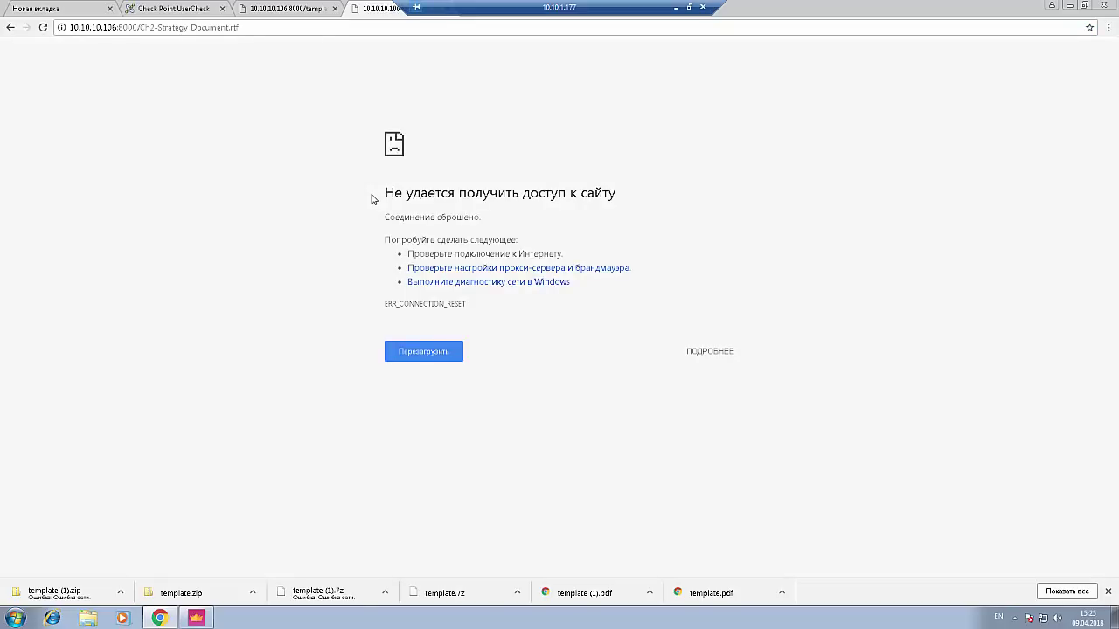
- Select the full address of the failed Ch2-Strategy_Document.rtf download in Chrome
click(153, 27)
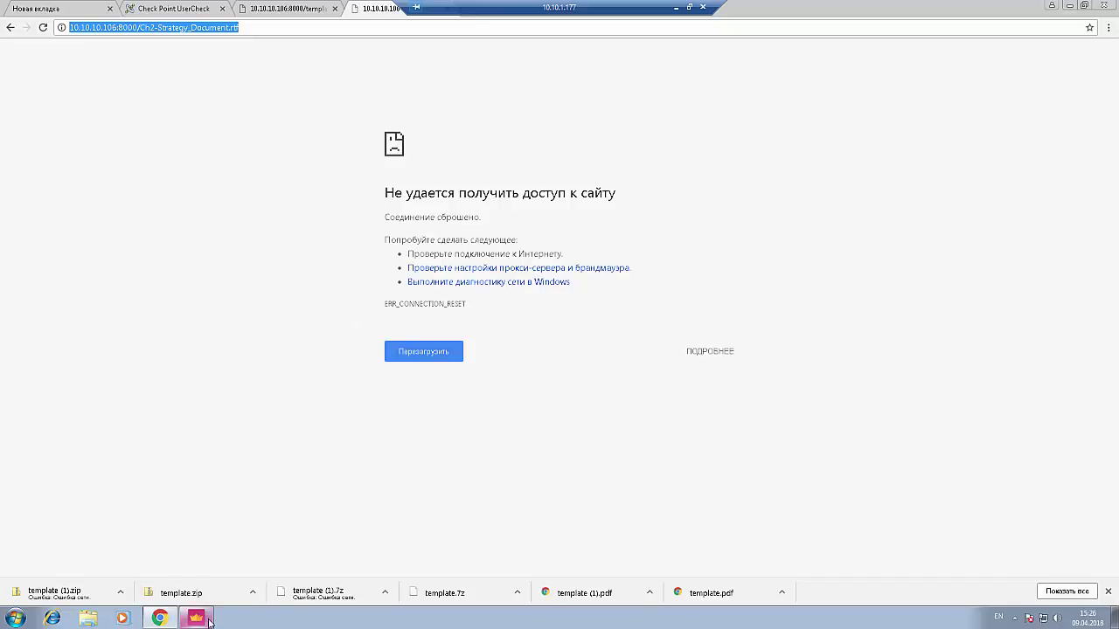
- Bring SmartConsole forward, then leave the remote session for the Kali VM's share folder
mouse_move(209, 620)
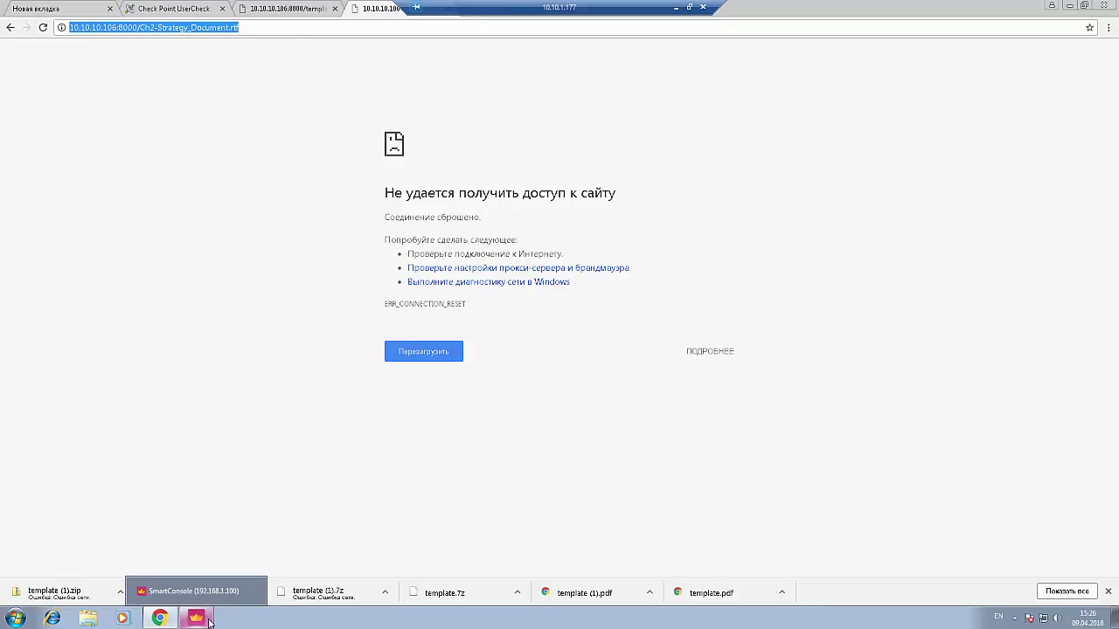
click(209, 621)
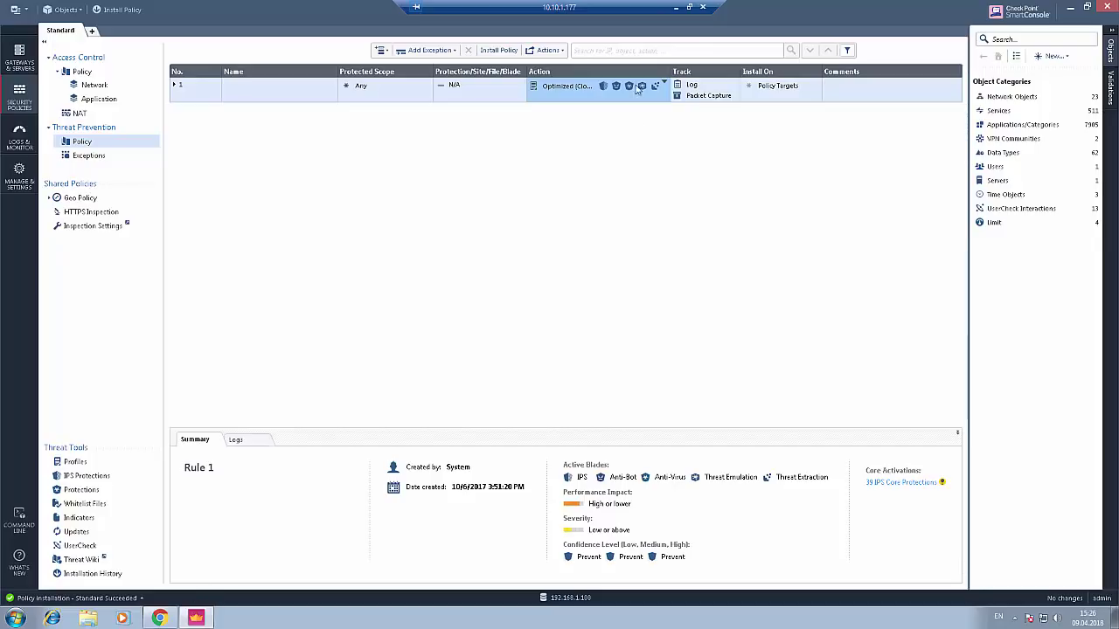
click(675, 9)
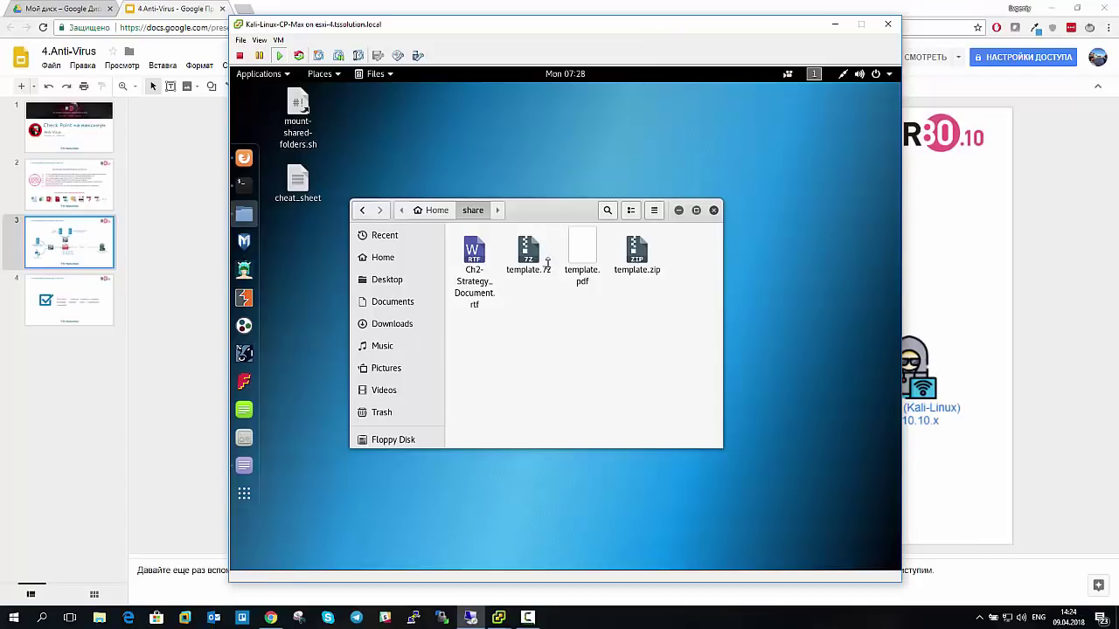
- Bring the VirusTotal PDF report forward and scroll down to the engines reporting it clean
click(251, 162)
scroll(704, 367, down, 10)
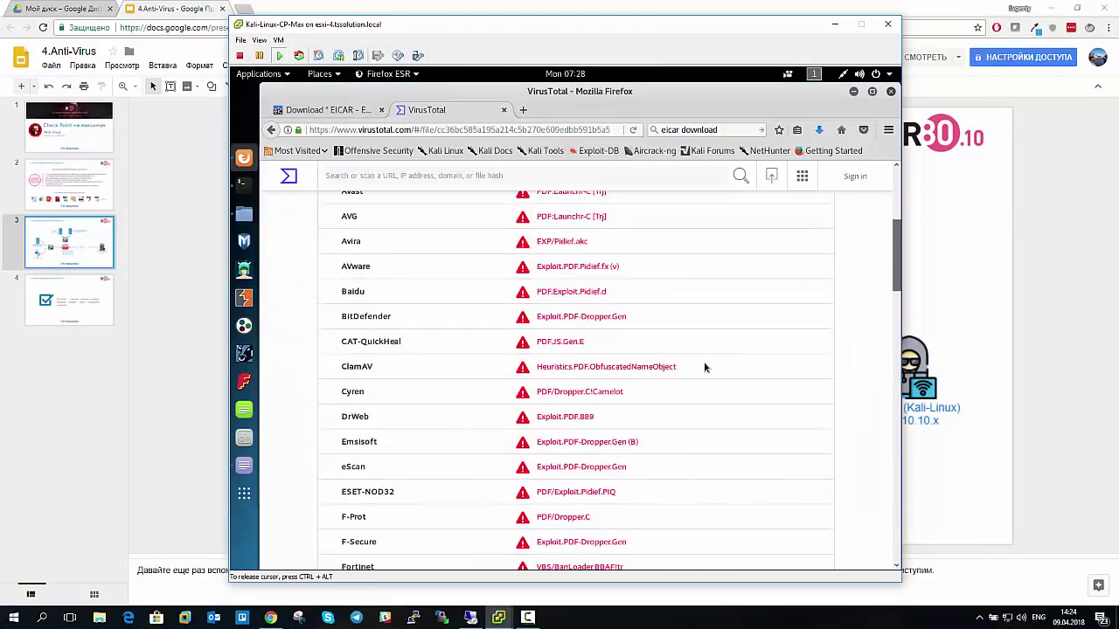
scroll(634, 372, down, 10)
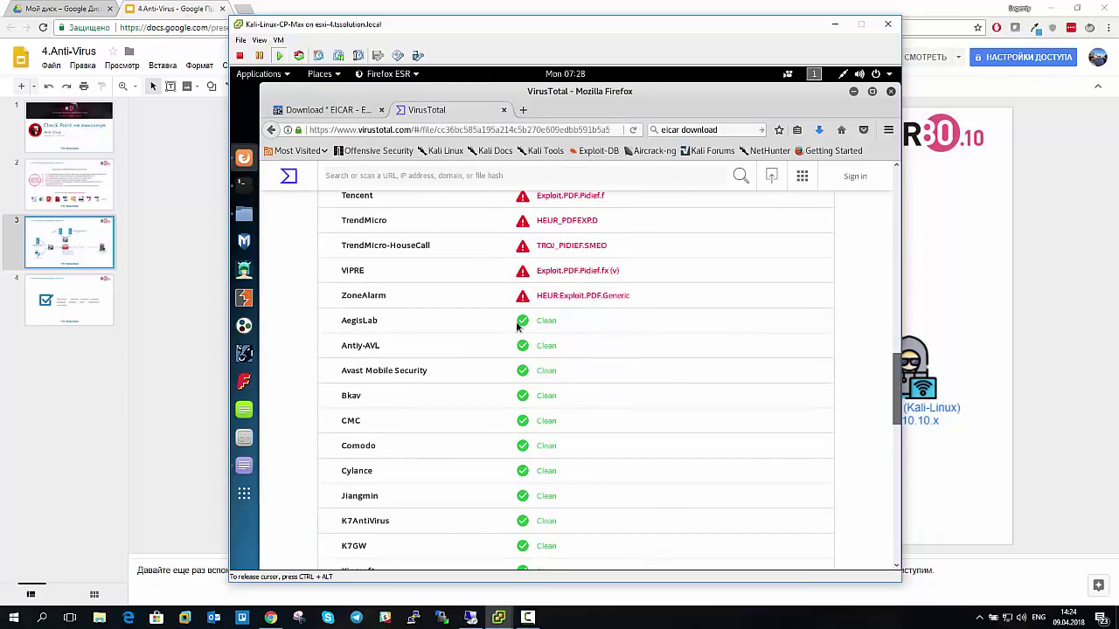
scroll(487, 280, down, 4)
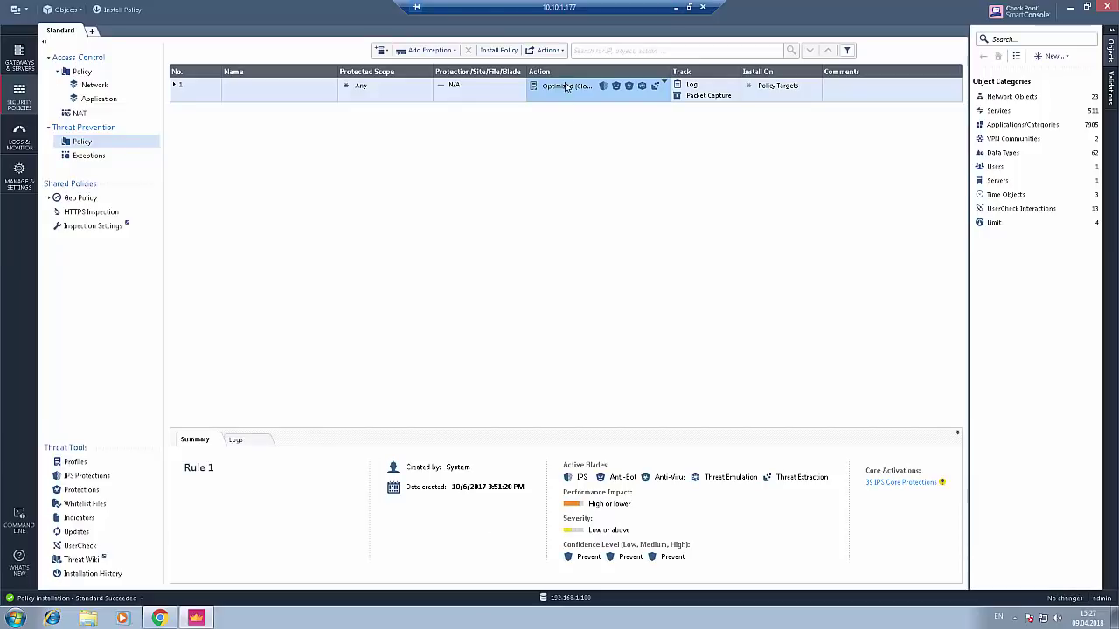
- Edit Rule 1's Optimized (Clone) action profile and show its Anti-Virus page
click(569, 85)
click(594, 163)
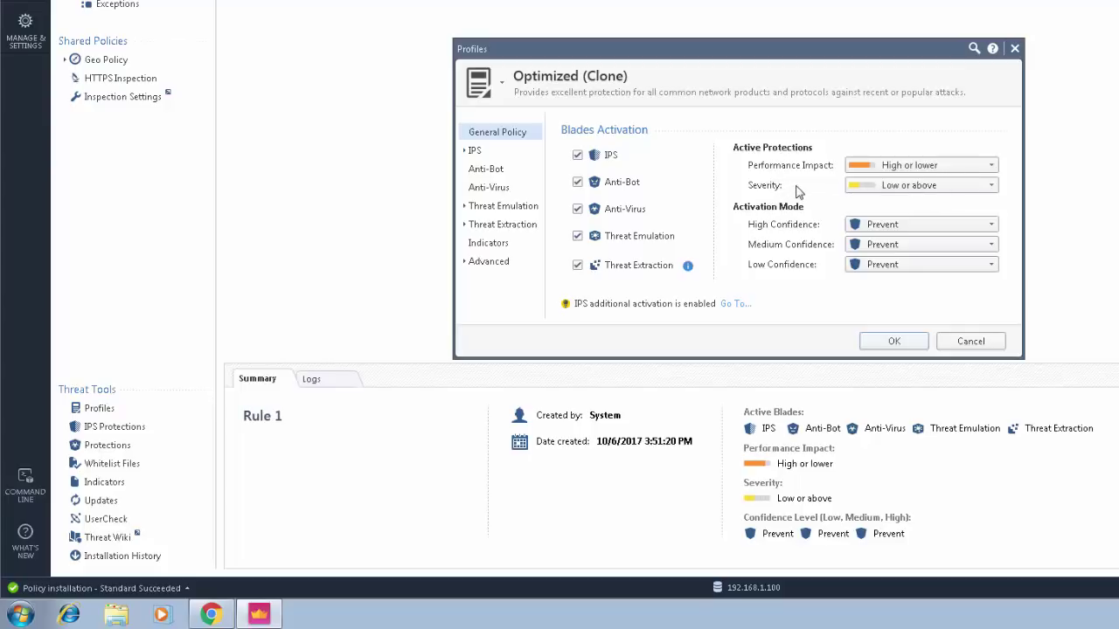
click(495, 190)
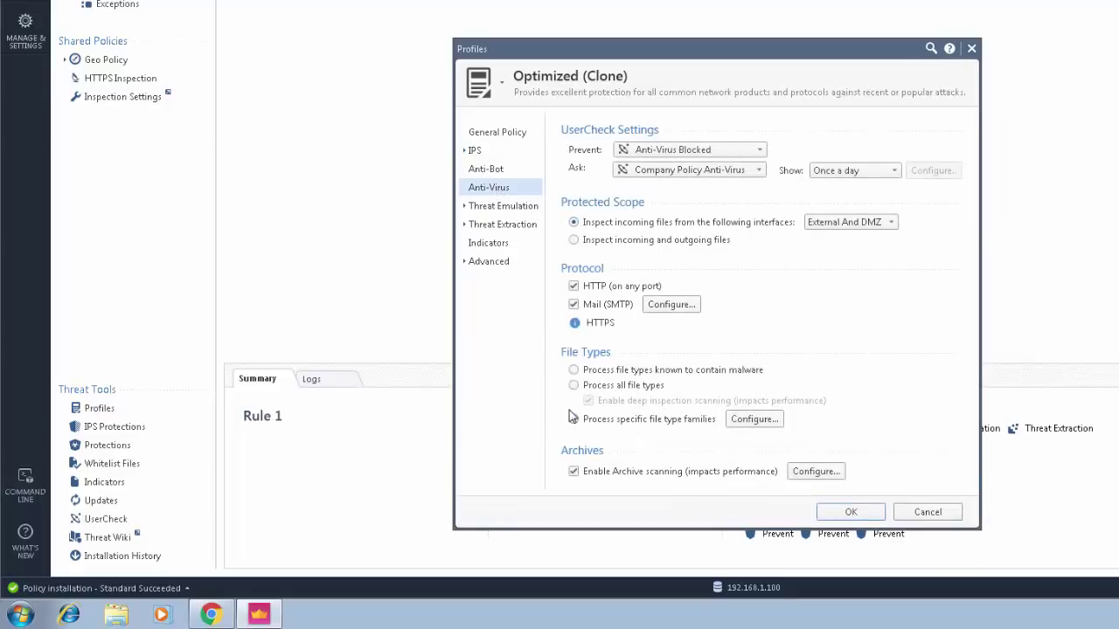
- Review the per-family file type actions list, then close it
click(760, 421)
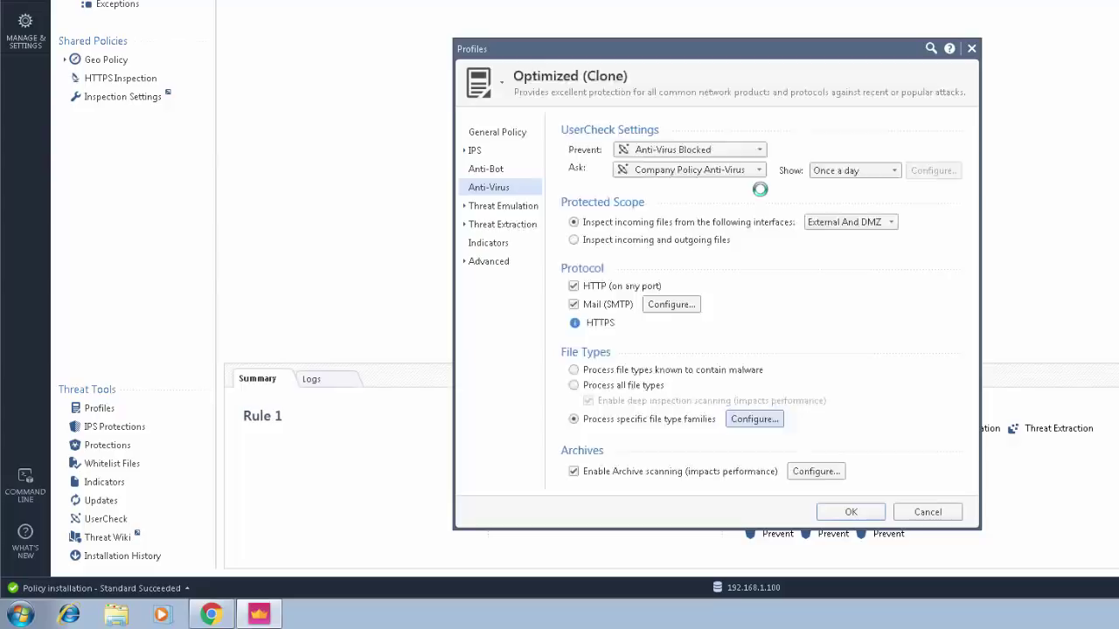
scroll(843, 310, down, 3)
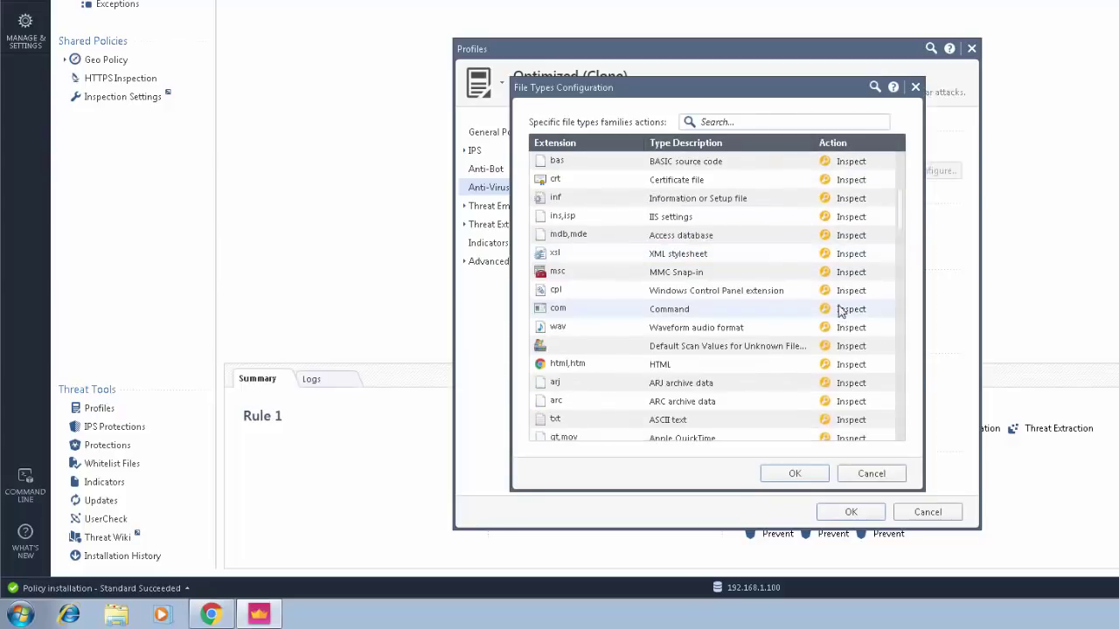
scroll(840, 275, down, 2)
click(915, 86)
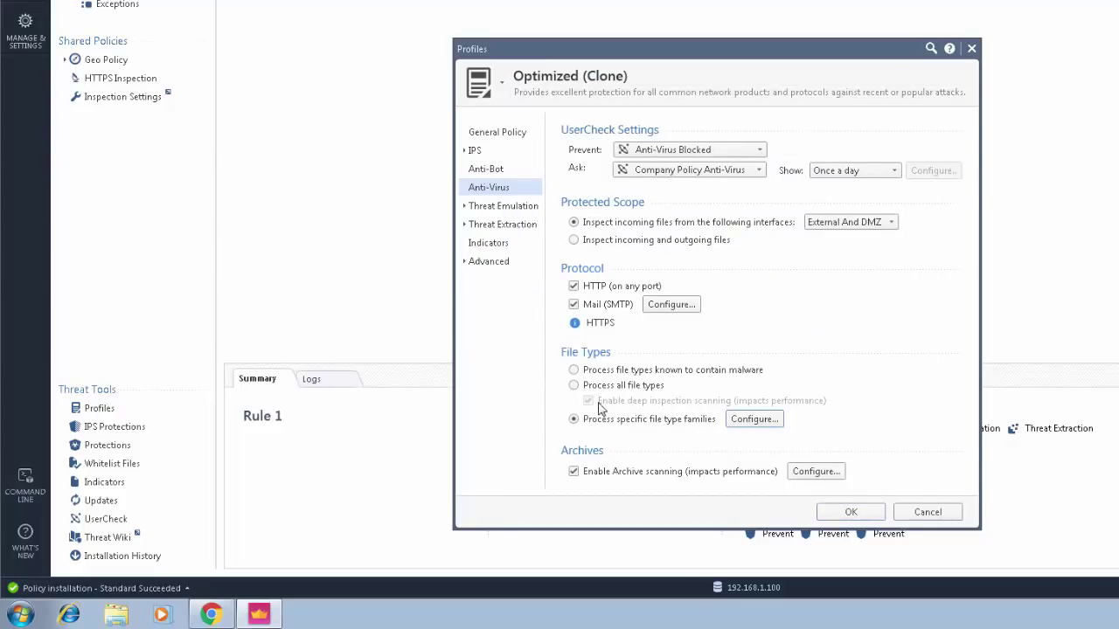
- Switch to Process all file types and back to specific families, recheck actions, and close the profile
click(575, 385)
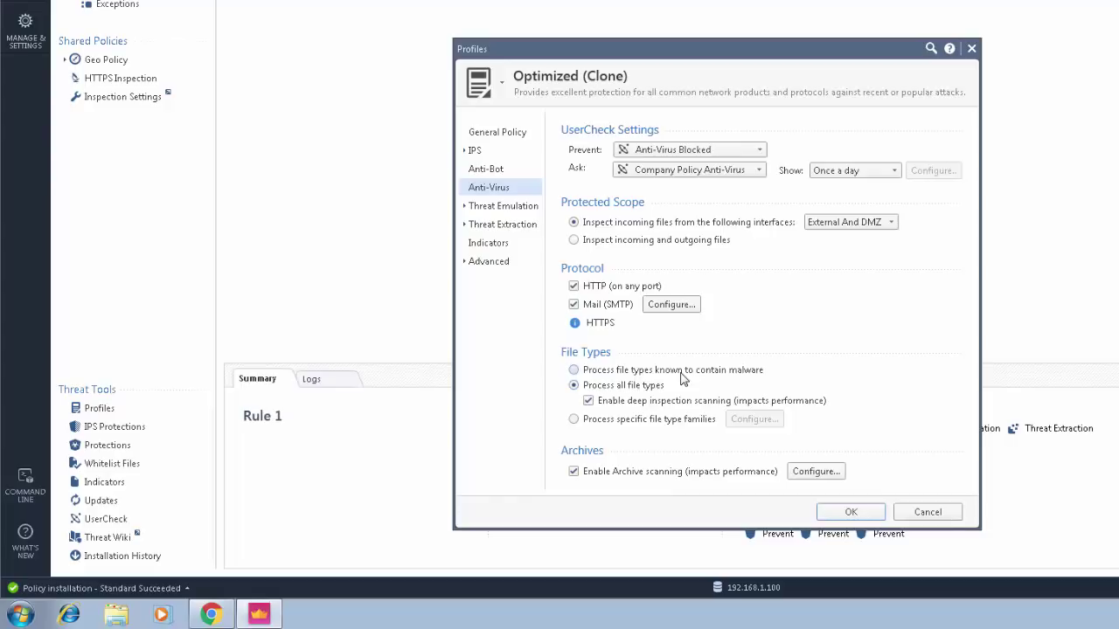
click(575, 420)
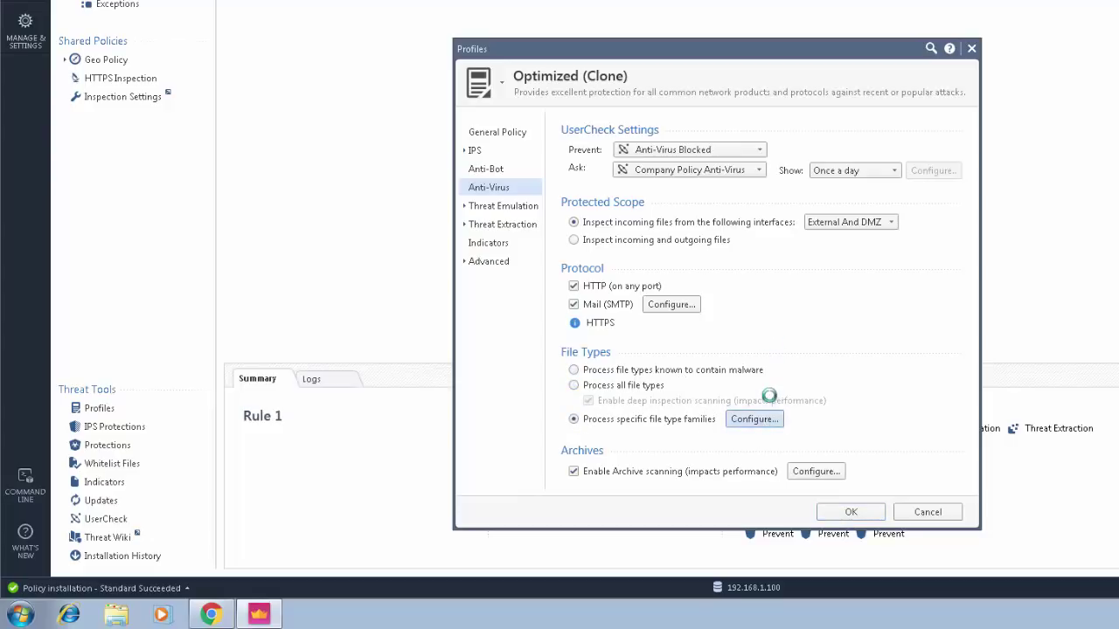
click(755, 420)
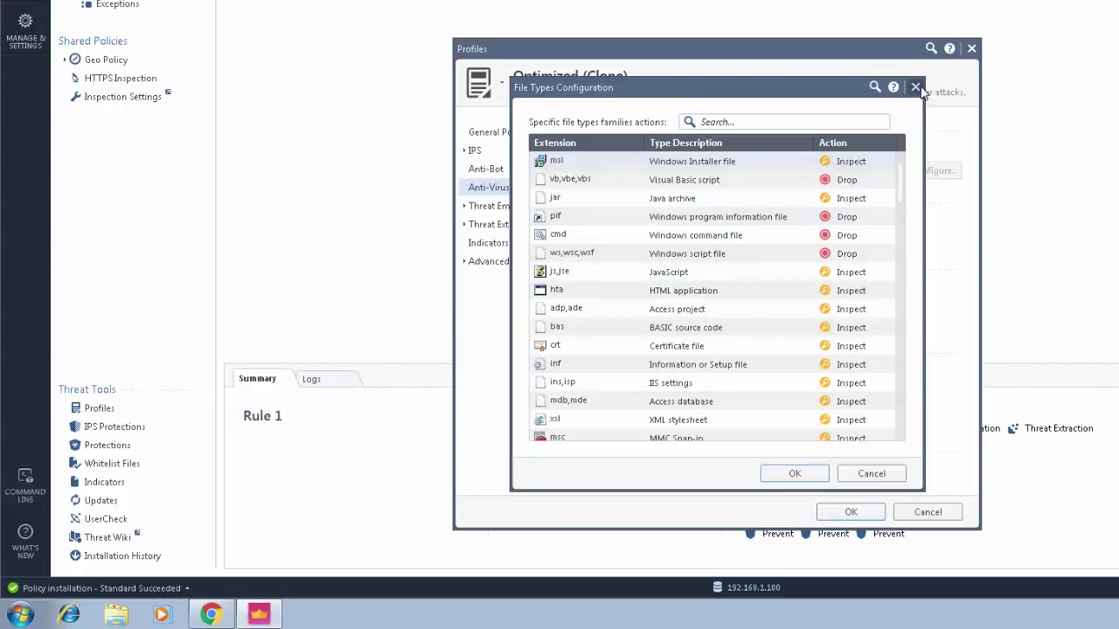
click(916, 88)
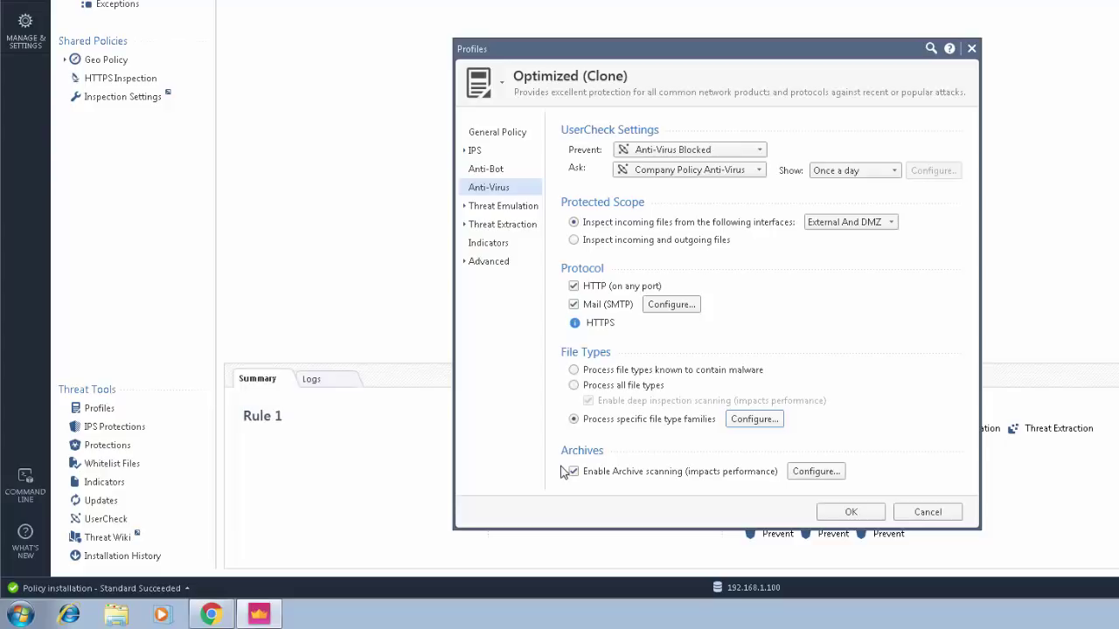
click(971, 51)
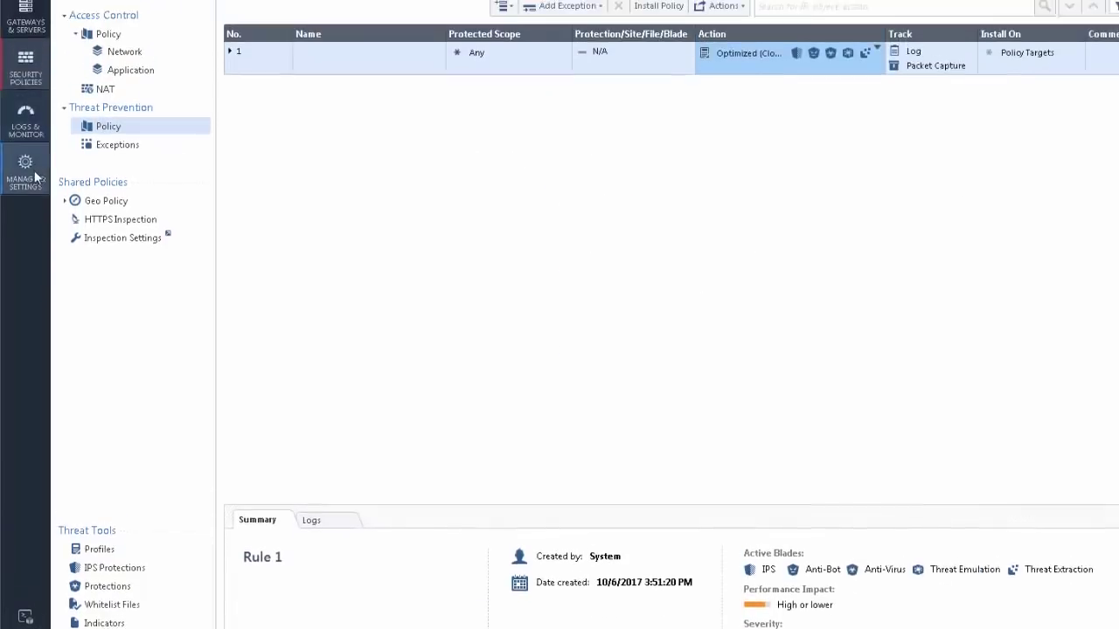
- Review the Threat Prevention engine settings (Fail-close) from the Blades page, then close them
click(26, 39)
click(303, 298)
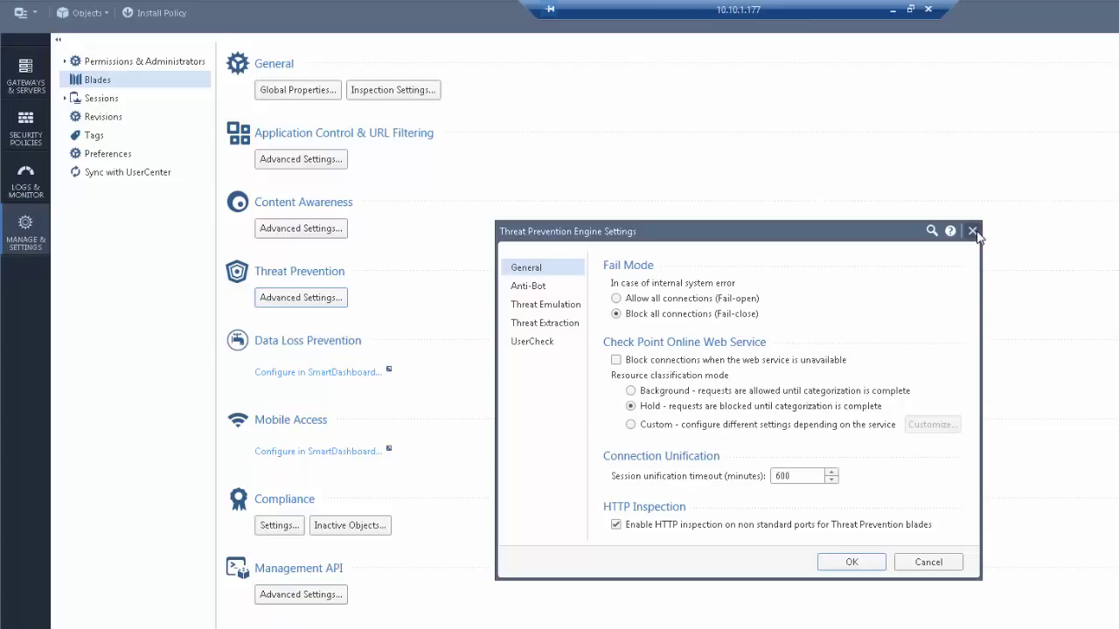
click(972, 231)
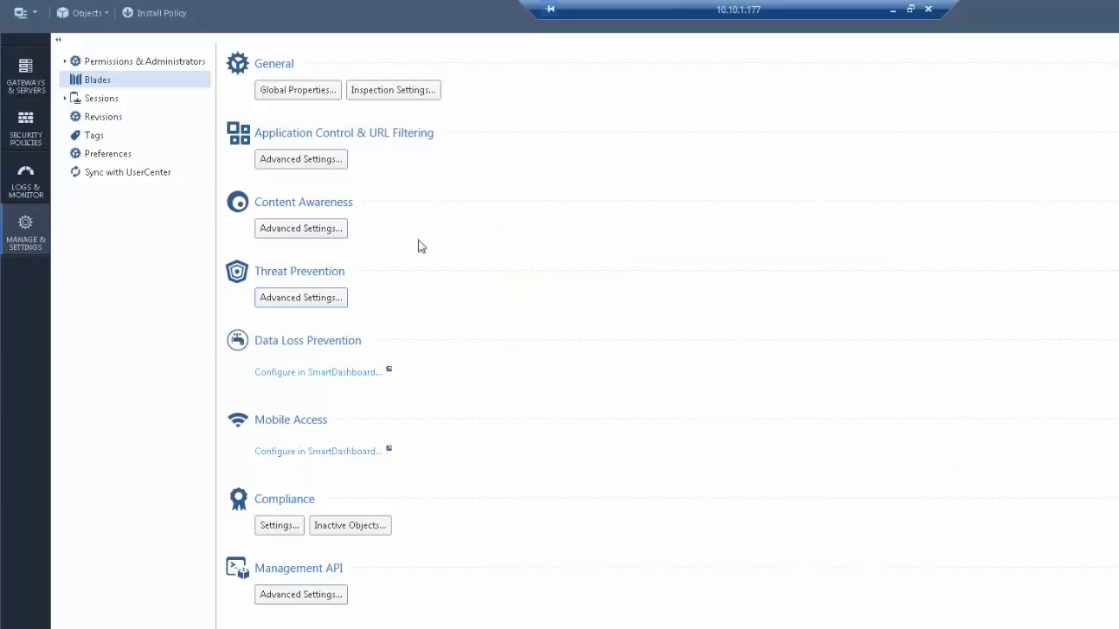
- List Anti-Virus Malicious Activity activations: Prevent in Optimized (Clone) and Strict profiles
click(27, 131)
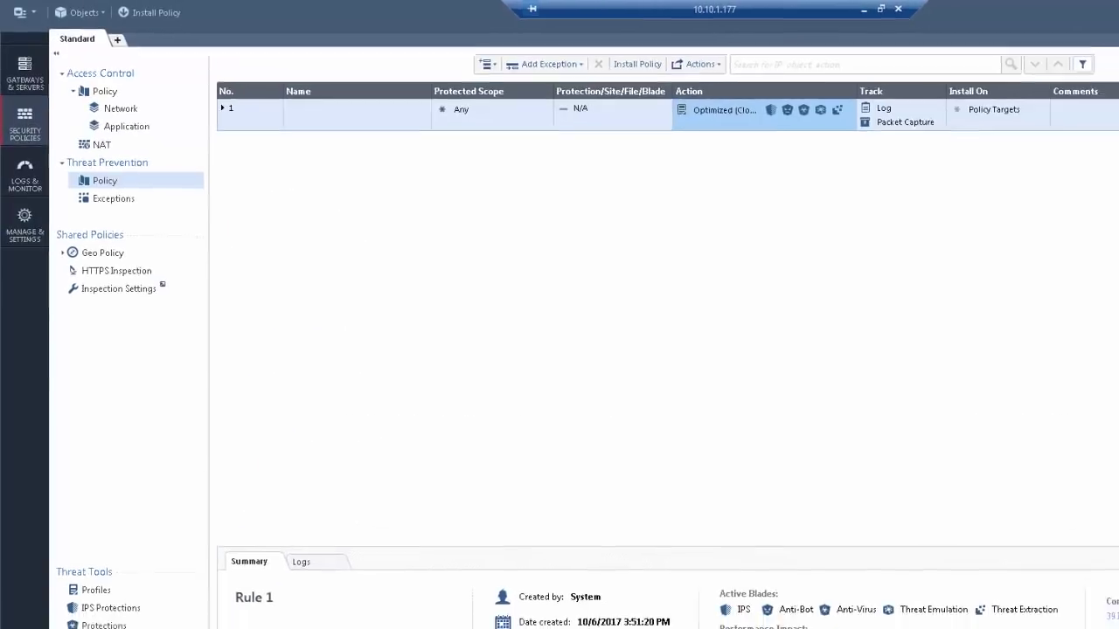
click(101, 626)
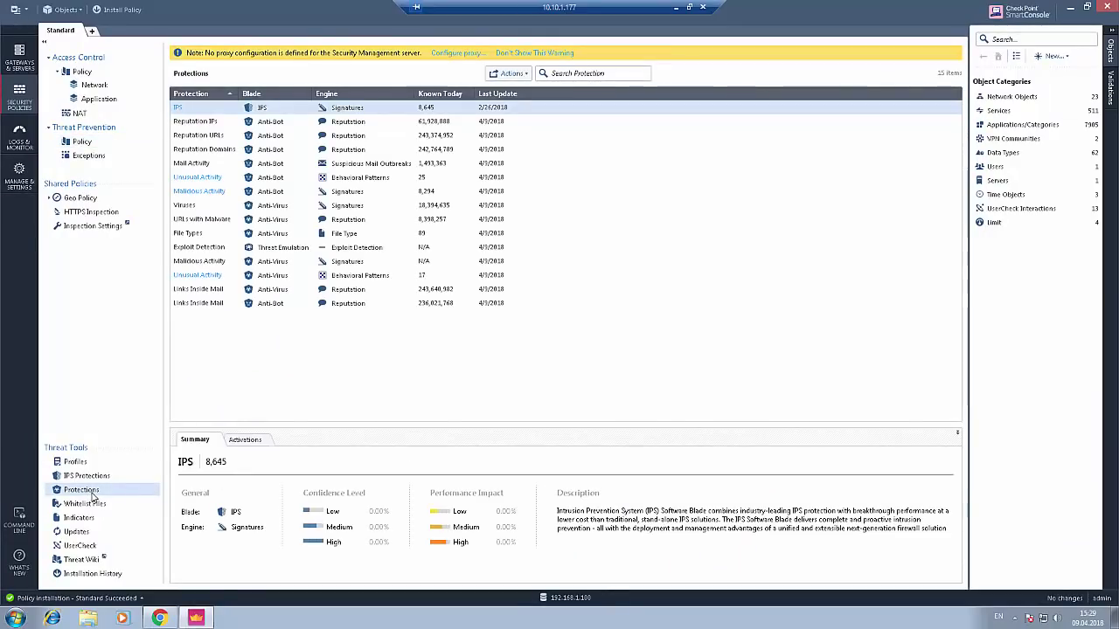
click(244, 439)
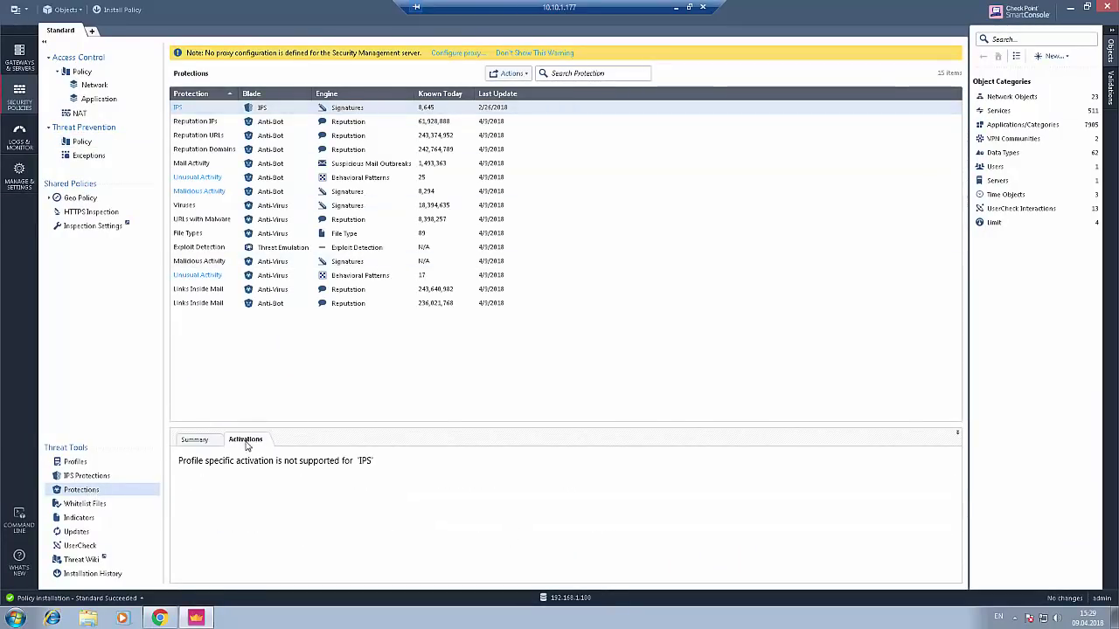
click(366, 261)
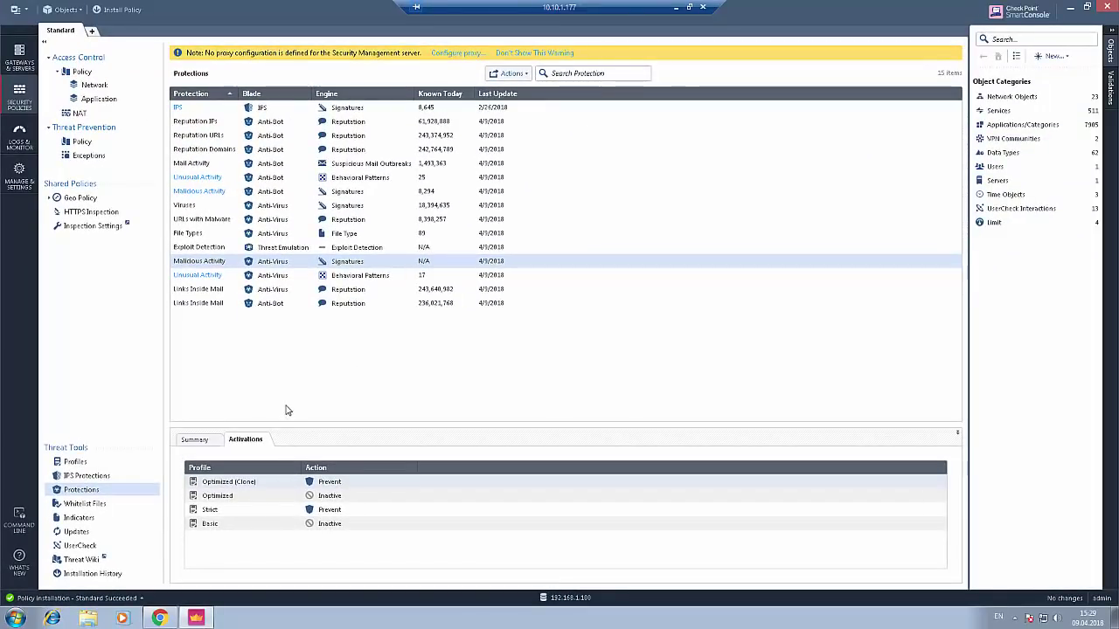
- Return to the host and present slide 4 of the 4.Anti-Virus deck full screen
click(675, 7)
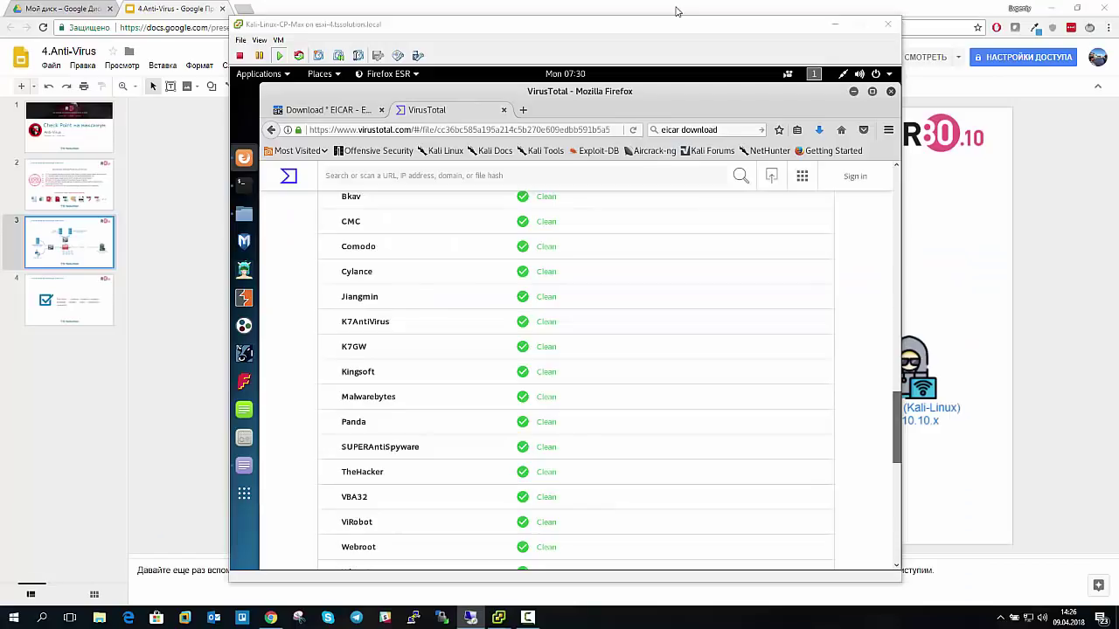
click(161, 10)
click(83, 306)
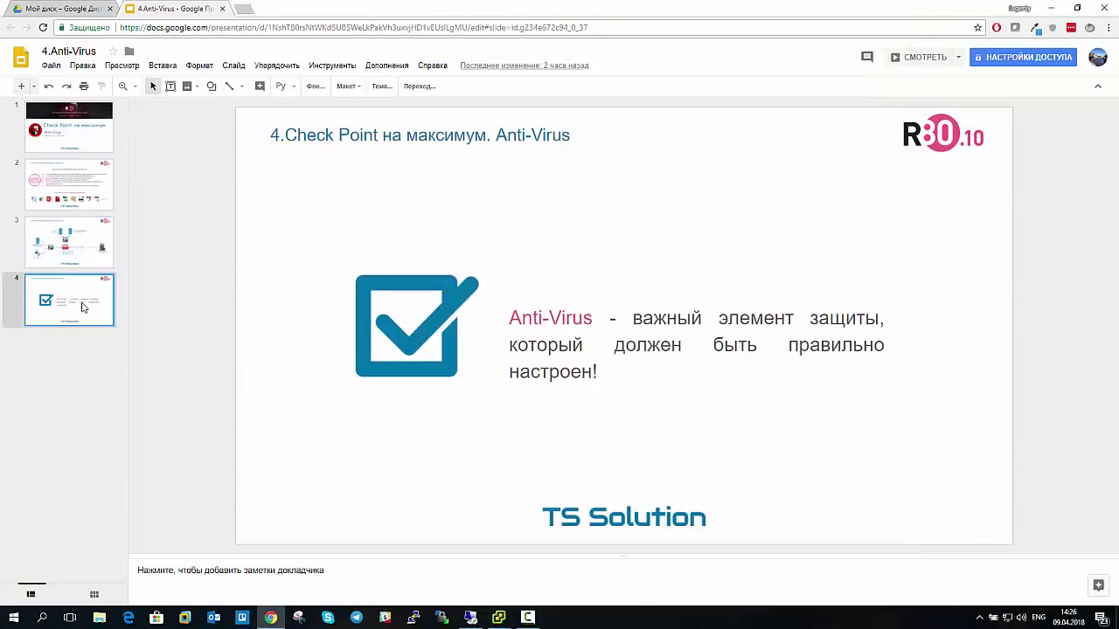
click(909, 57)
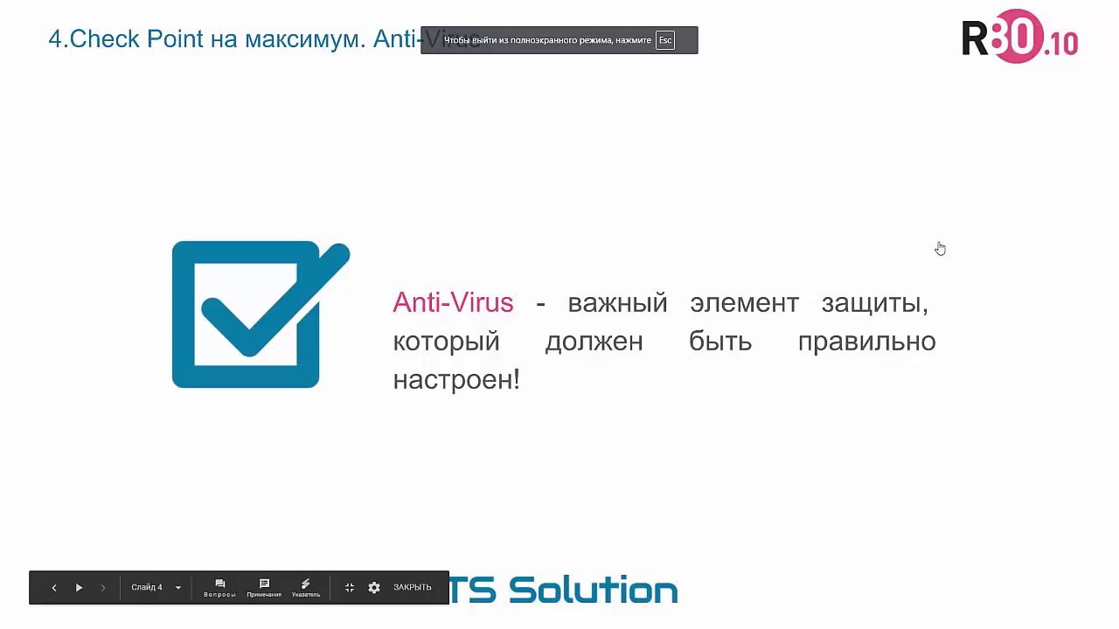